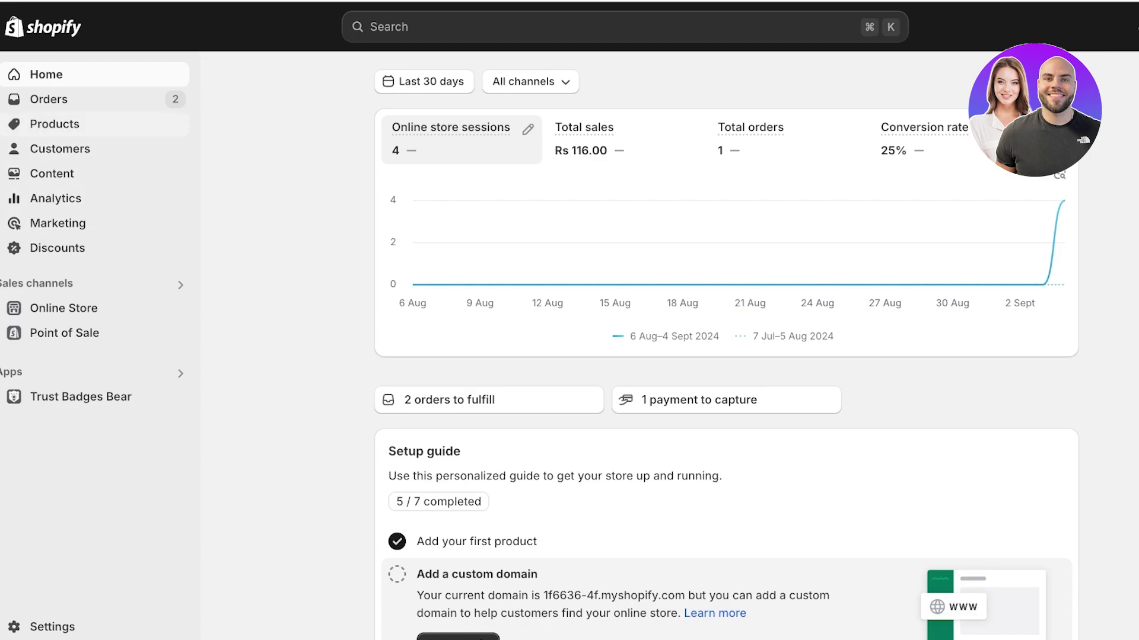
- Open the Linen Shirt page from the storefront's featured products and check the availability of its size M option
click(54, 124)
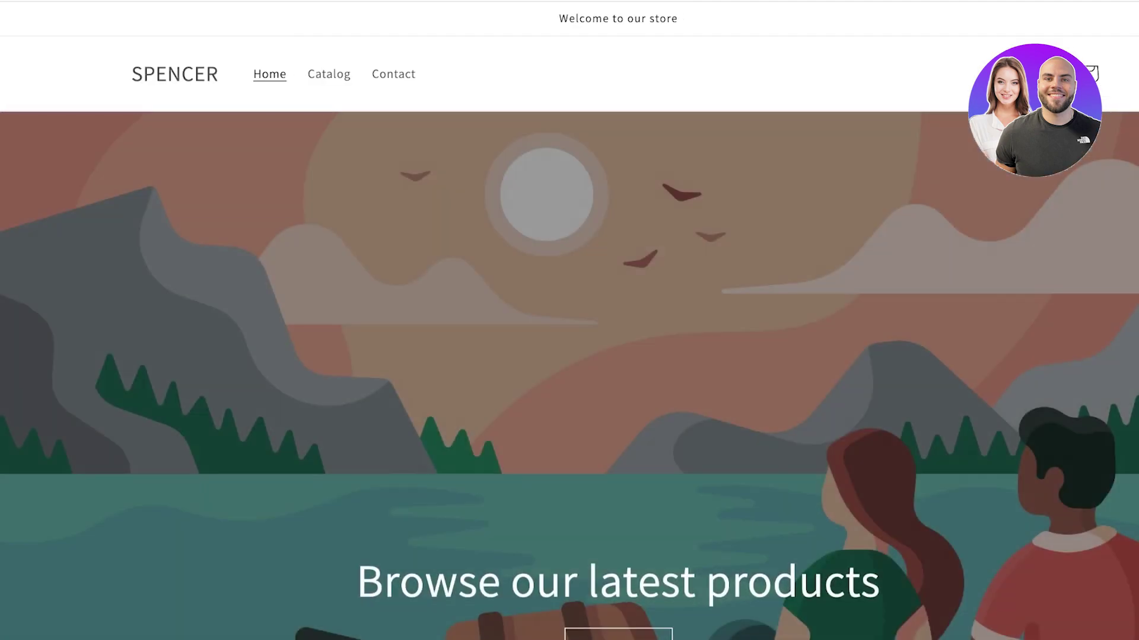
scroll(569, 320, down, 10)
click(121, 453)
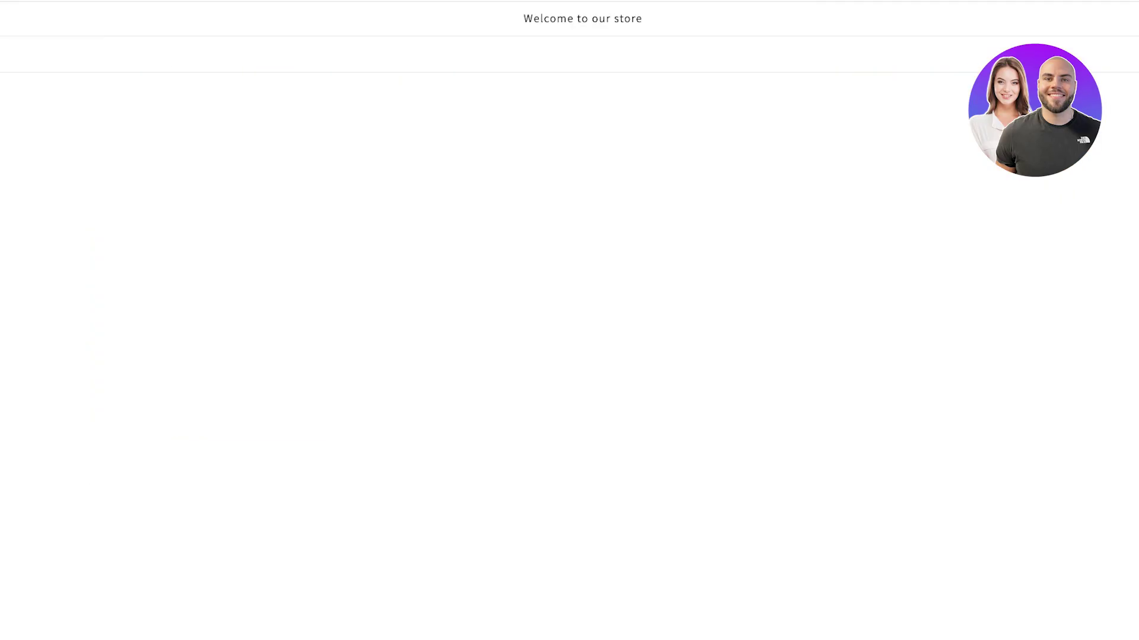
key(alt+Left)
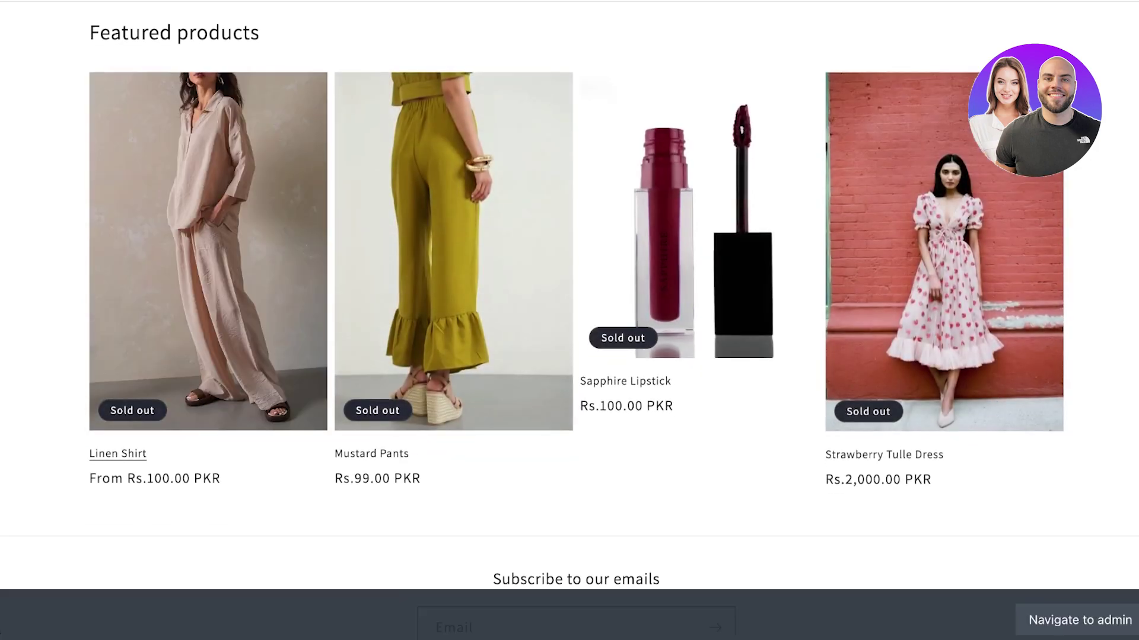
click(117, 453)
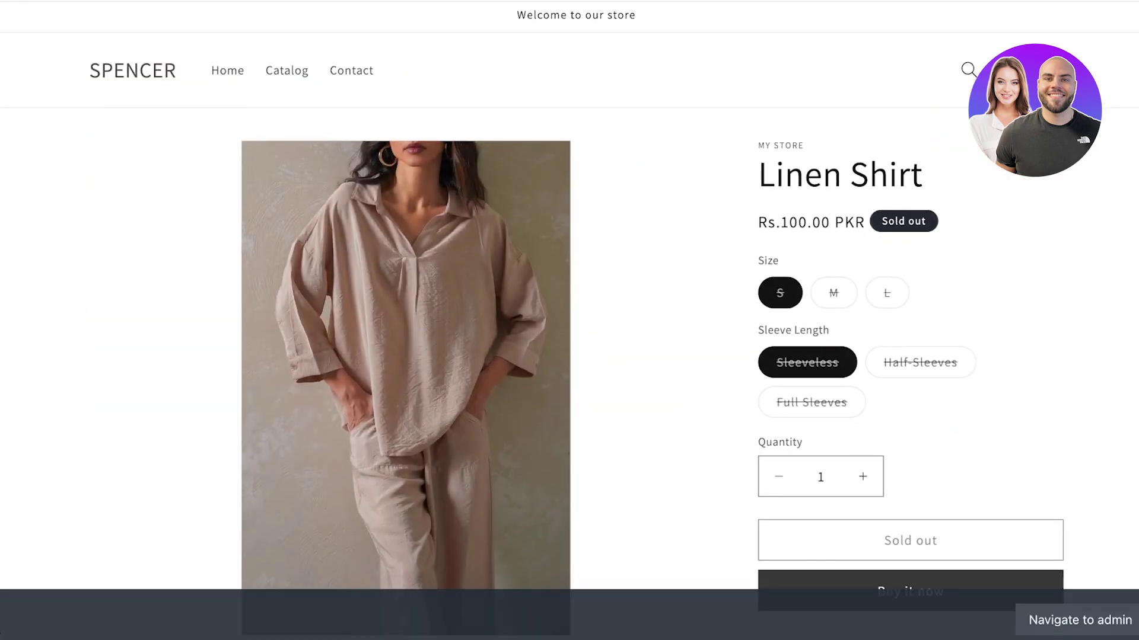
click(833, 293)
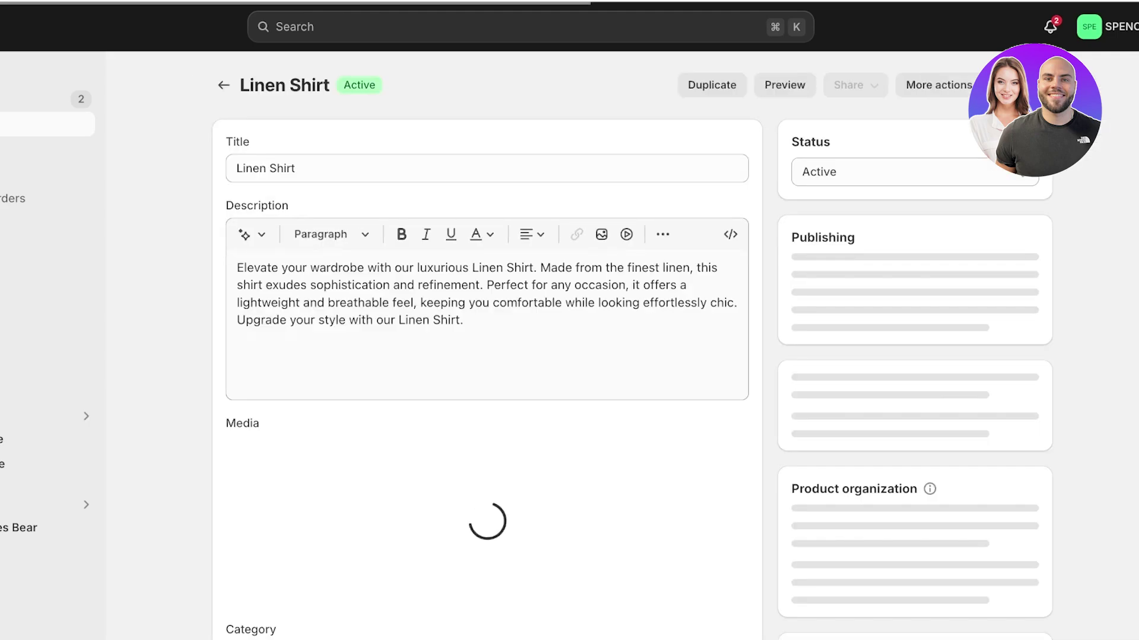
- Review the Linen Shirt's variants and stock in the product admin, showing the inventory for location F-6
scroll(487, 344, down, 10)
scroll(486, 344, down, 1)
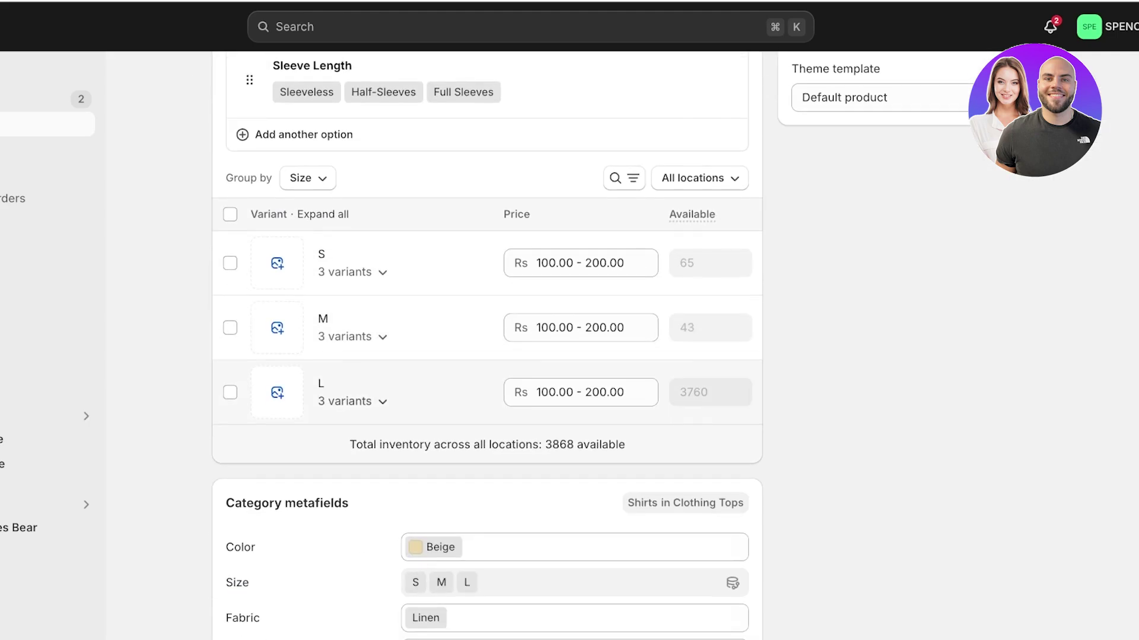
scroll(486, 344, up, 10)
scroll(486, 344, down, 10)
scroll(487, 320, down, 4)
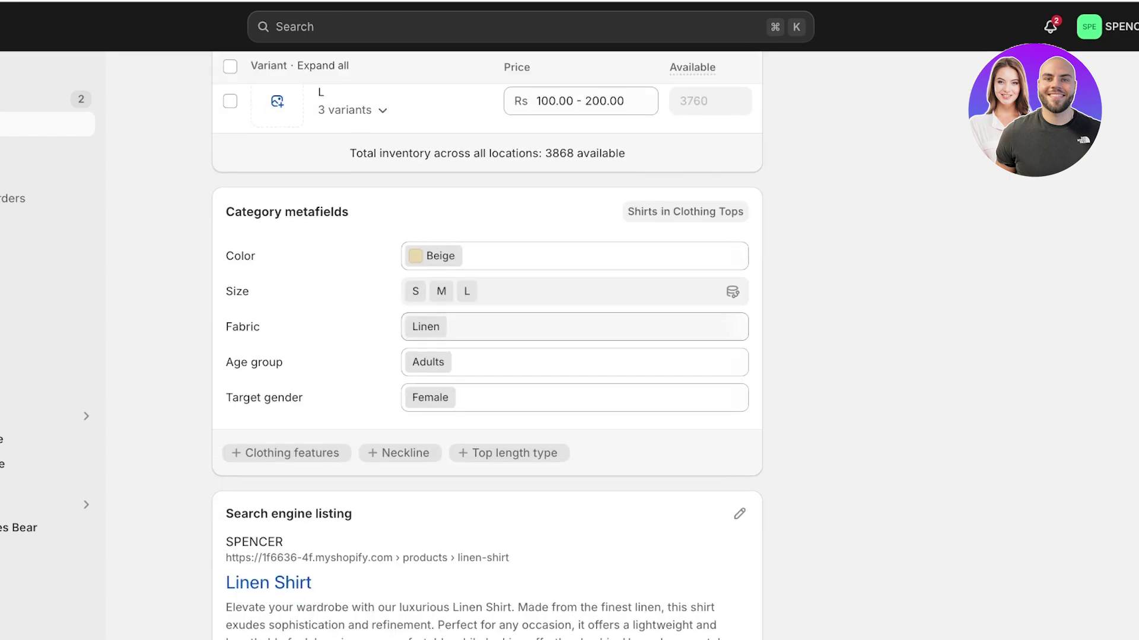
scroll(487, 320, up, 10)
scroll(486, 344, down, 3)
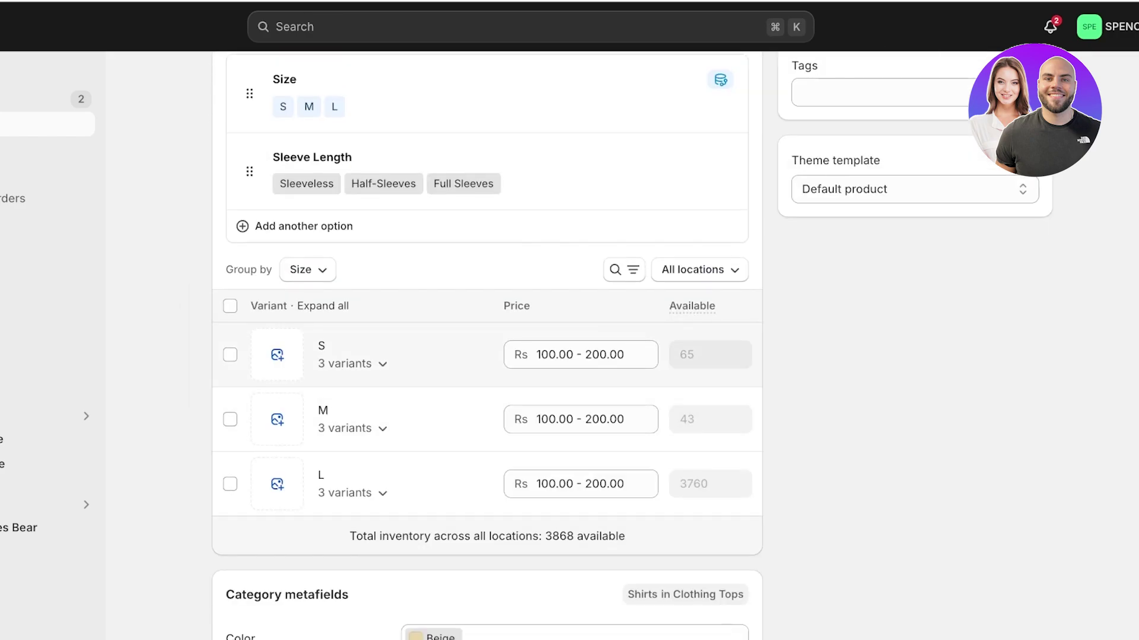
click(699, 269)
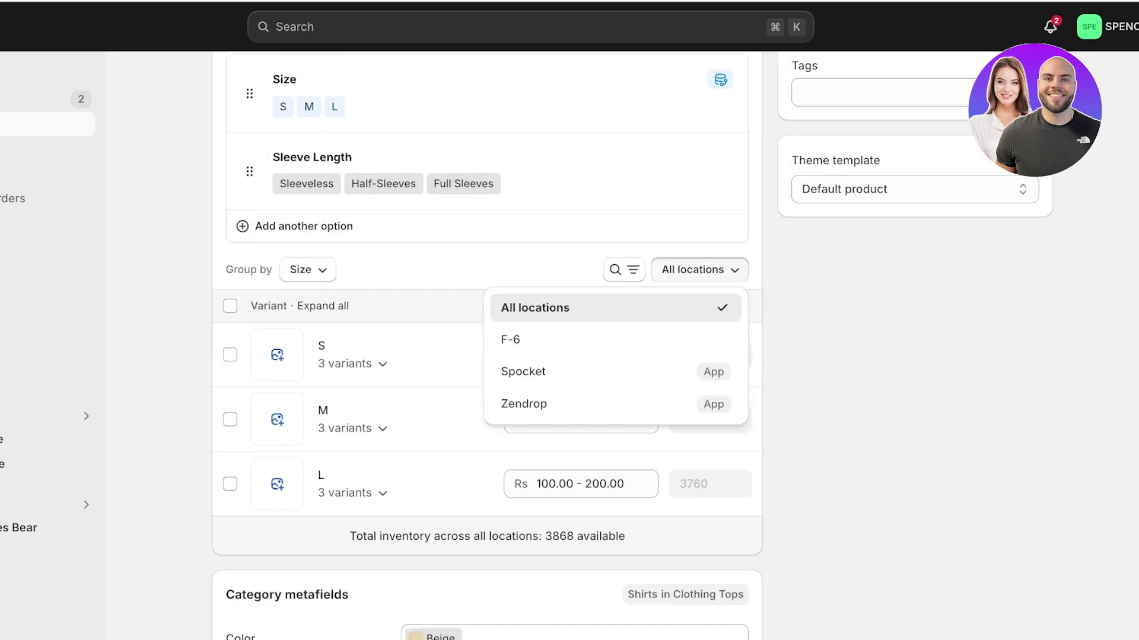
click(593, 339)
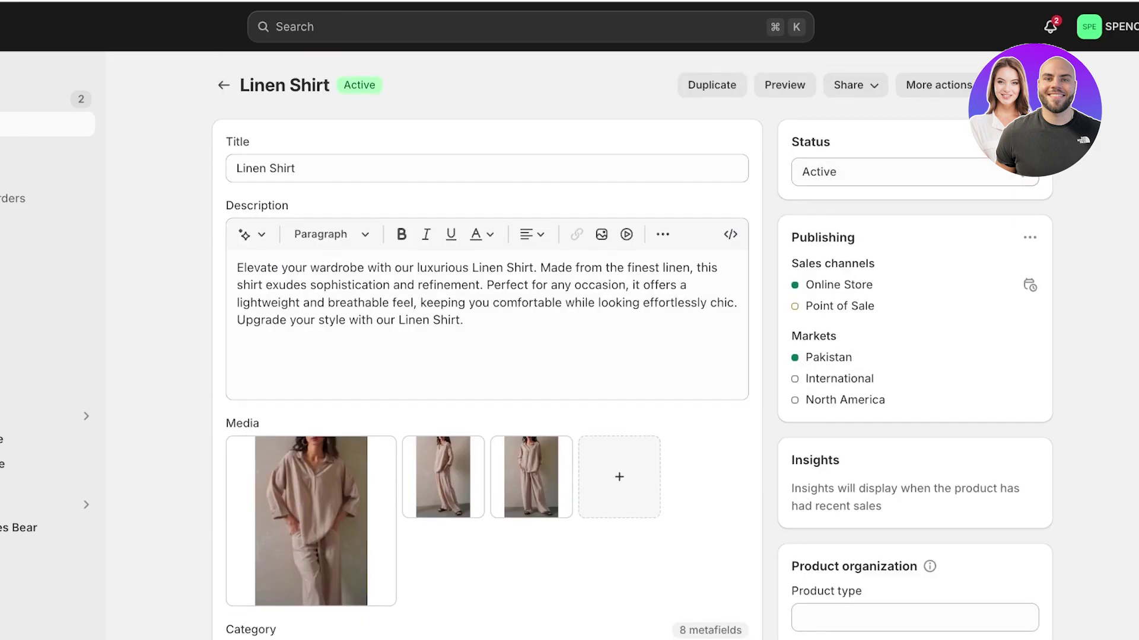
- Return to the product list, reload it, and check the featured products on the storefront
click(224, 84)
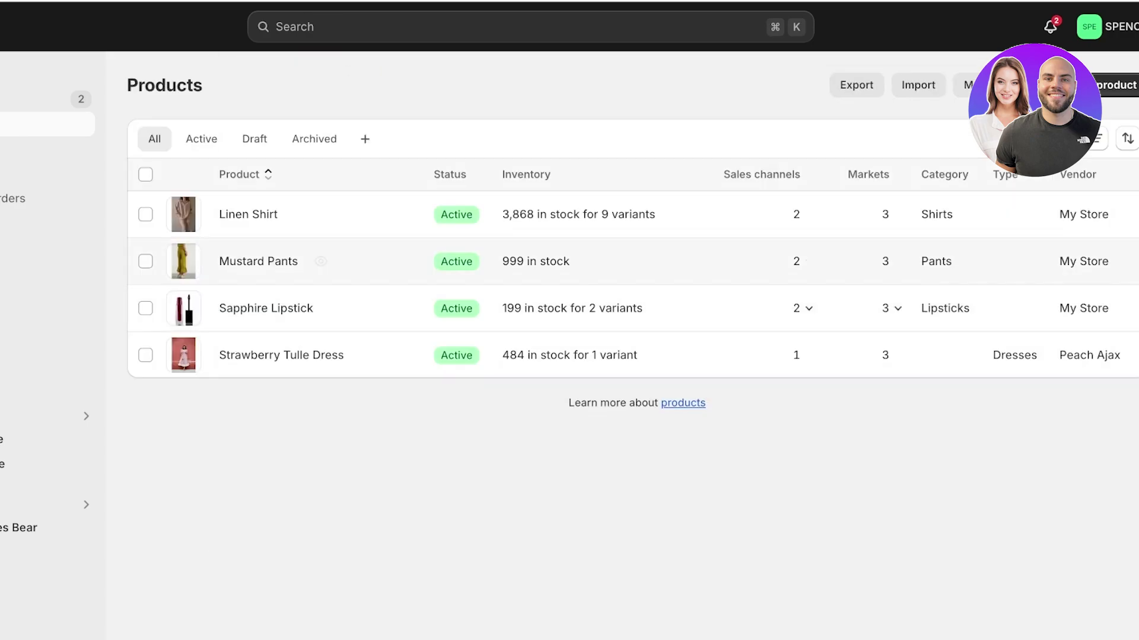
key(super+r)
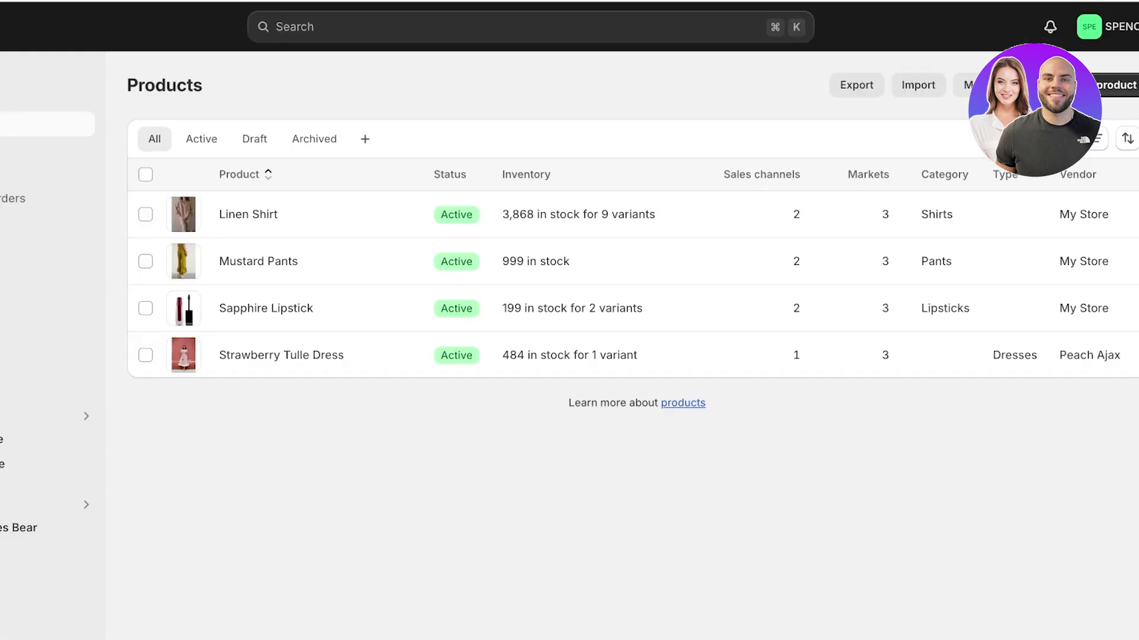
click(174, 439)
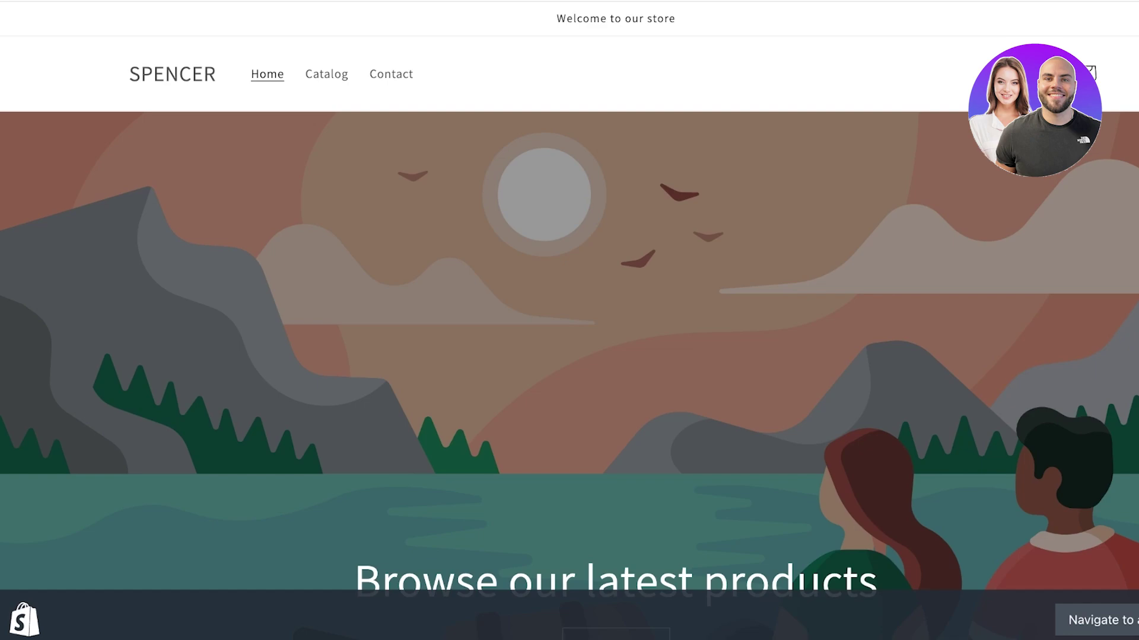
scroll(569, 321, down, 10)
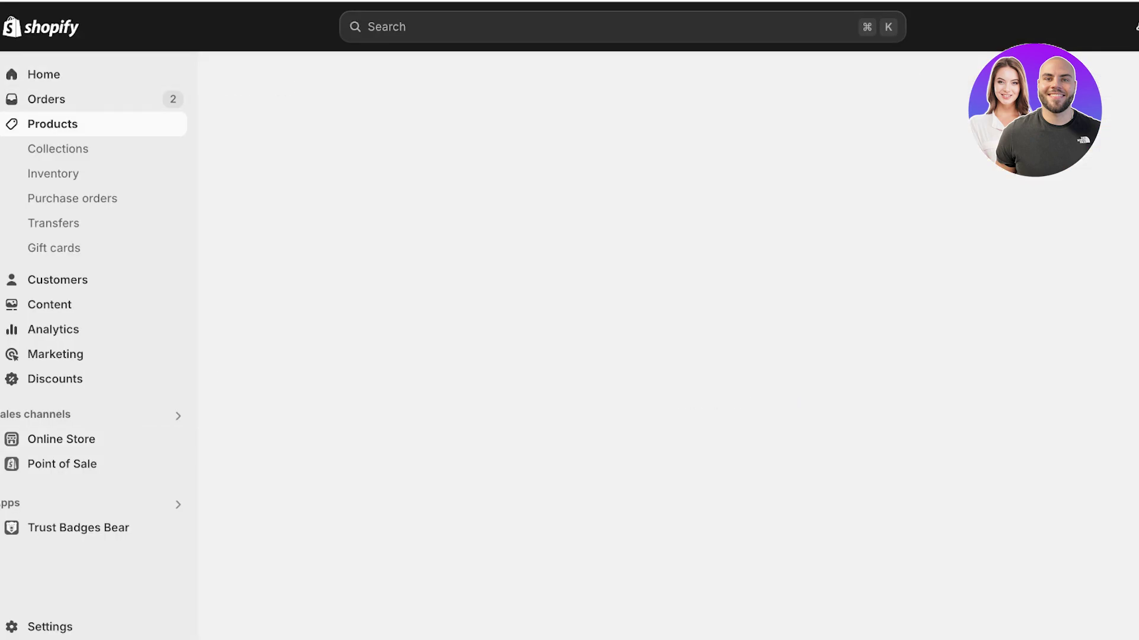
- Title the new product "Sample Product"
text(e)
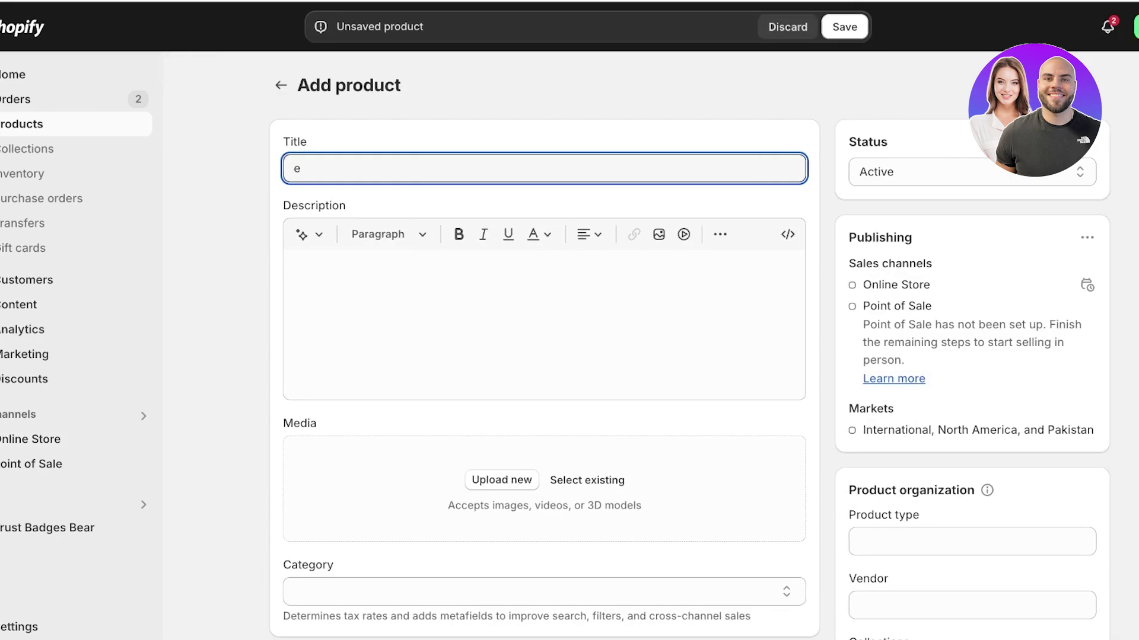
key(BackSpace)
text(Sample A)
key(BackSpace)
text(Produ)
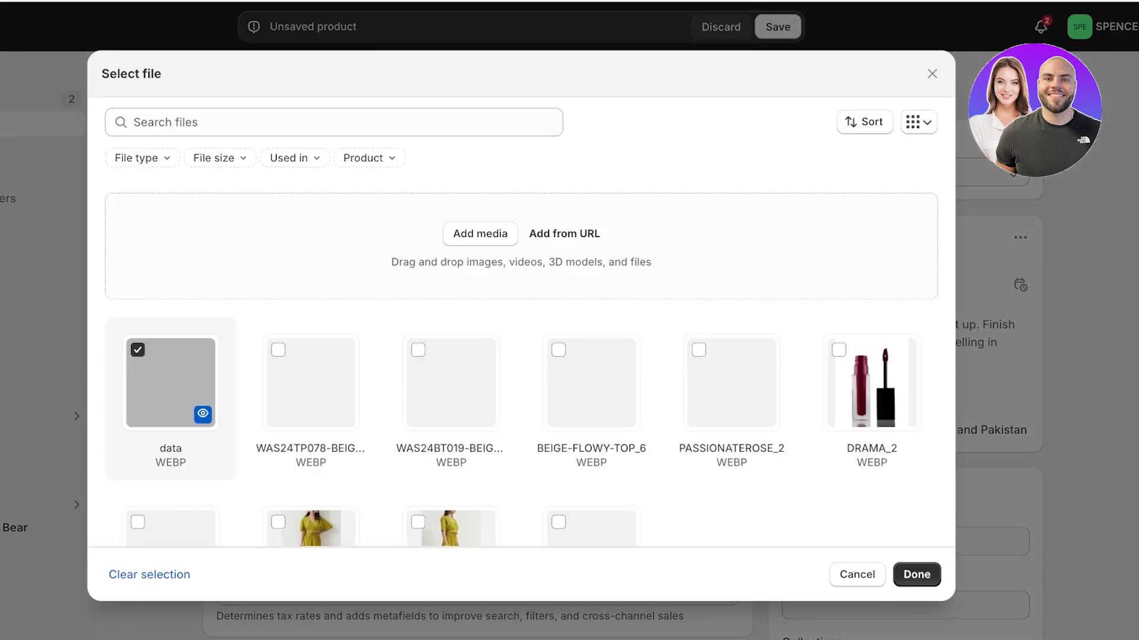
- Add only the existing image BEIGE-FLOWY-TOP_6 to the new product's media
click(171, 383)
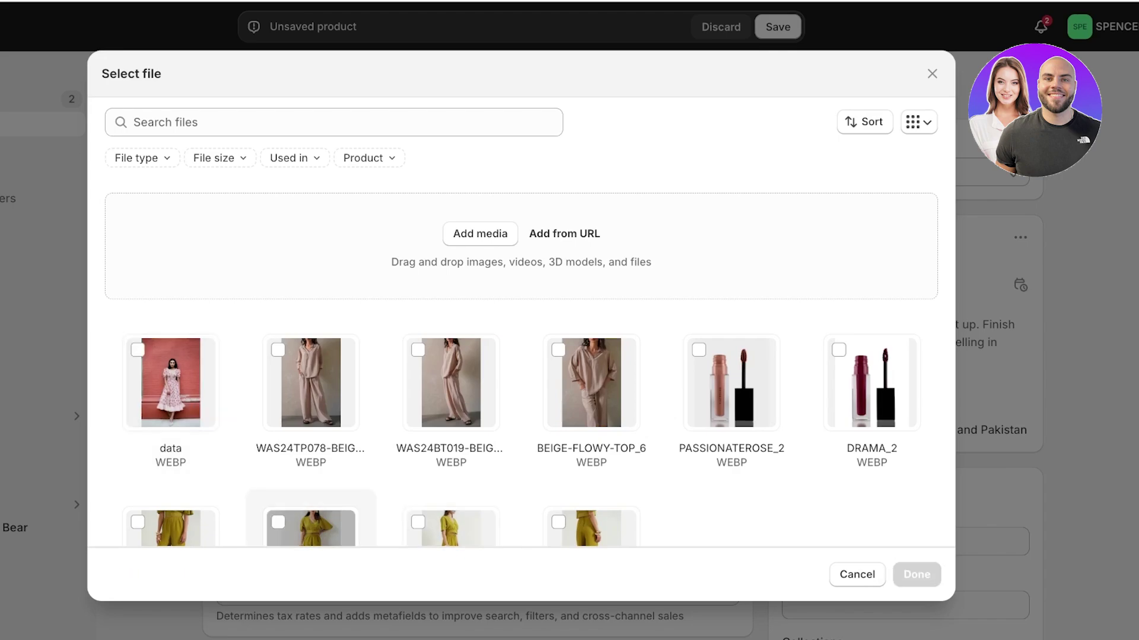
click(591, 383)
click(916, 574)
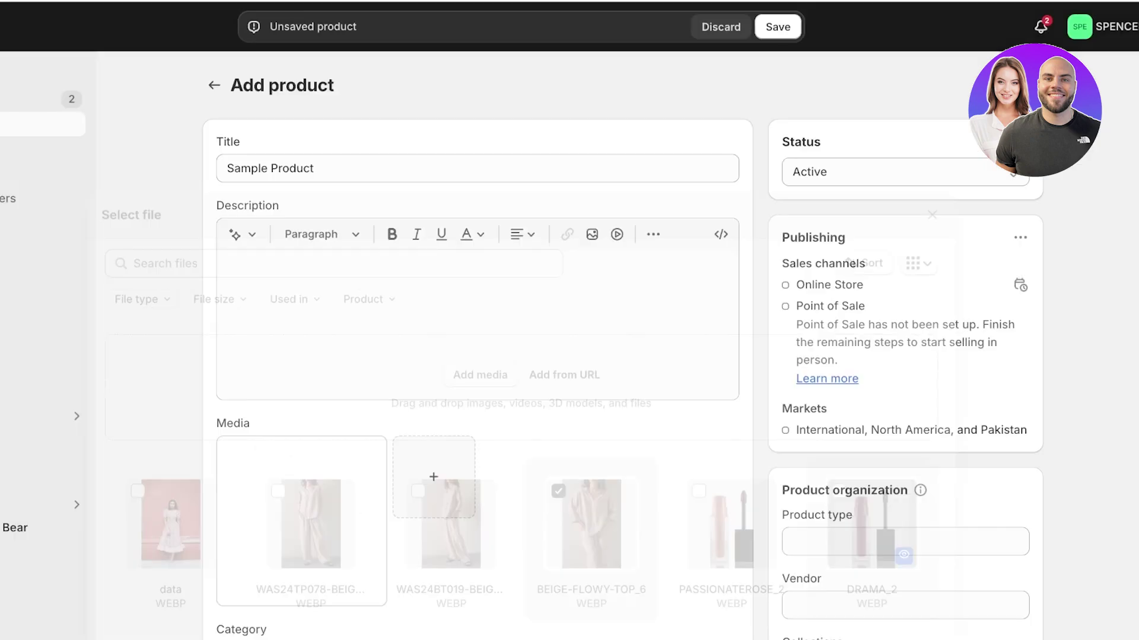
- Turn off quantity tracking in the new product's inventory settings and save the product
scroll(478, 344, down, 15)
scroll(477, 320, up, 4)
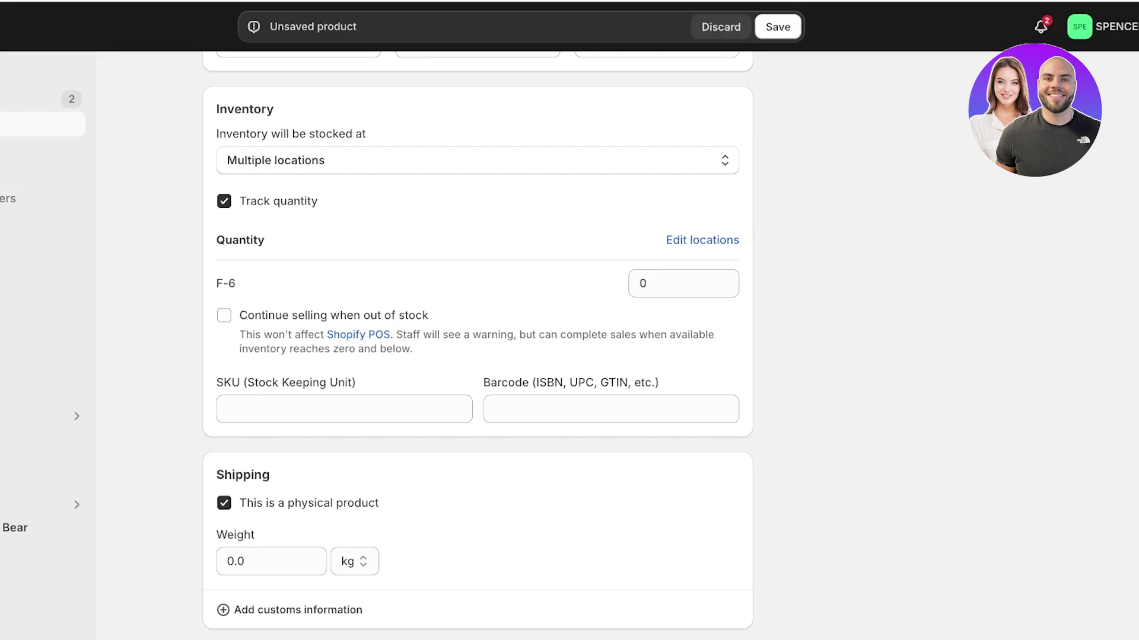
click(223, 201)
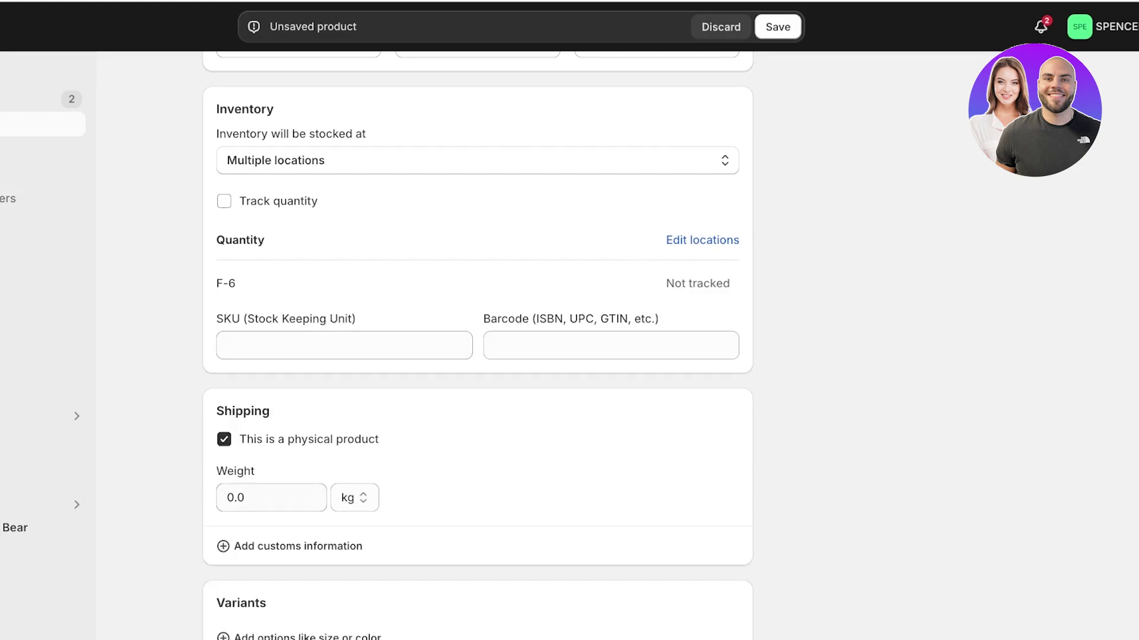
scroll(478, 320, down, 3)
click(777, 26)
scroll(477, 320, up, 5)
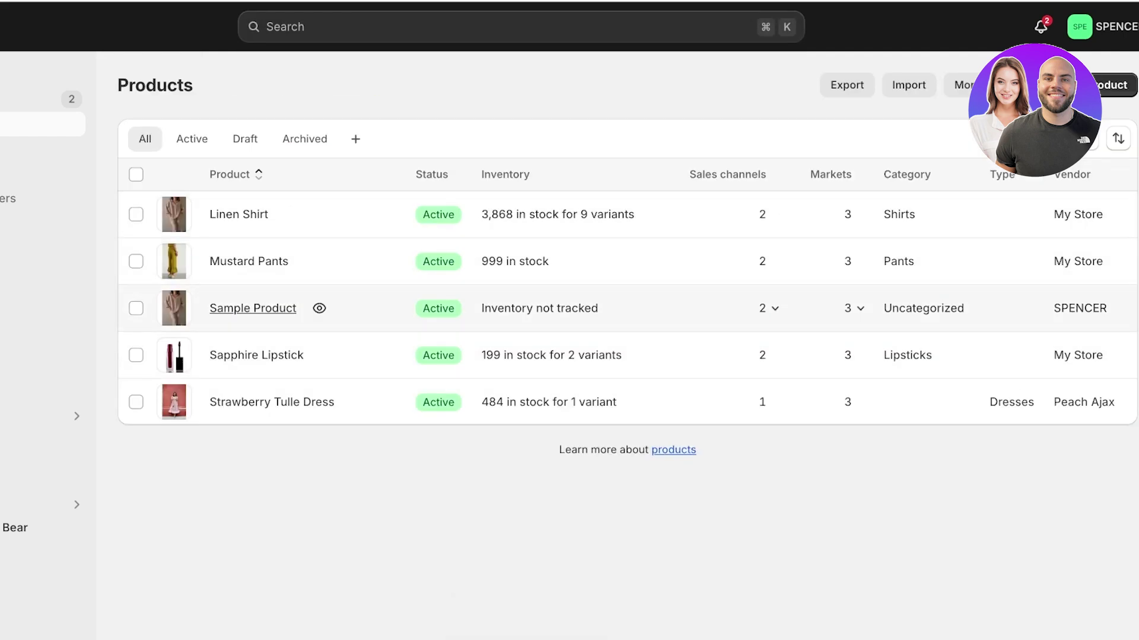
- Set the Sample Product's price to Rs 100, turn off charging tax on it, and save the changes
click(252, 308)
scroll(478, 346, down, 8)
click(297, 269)
text(232)
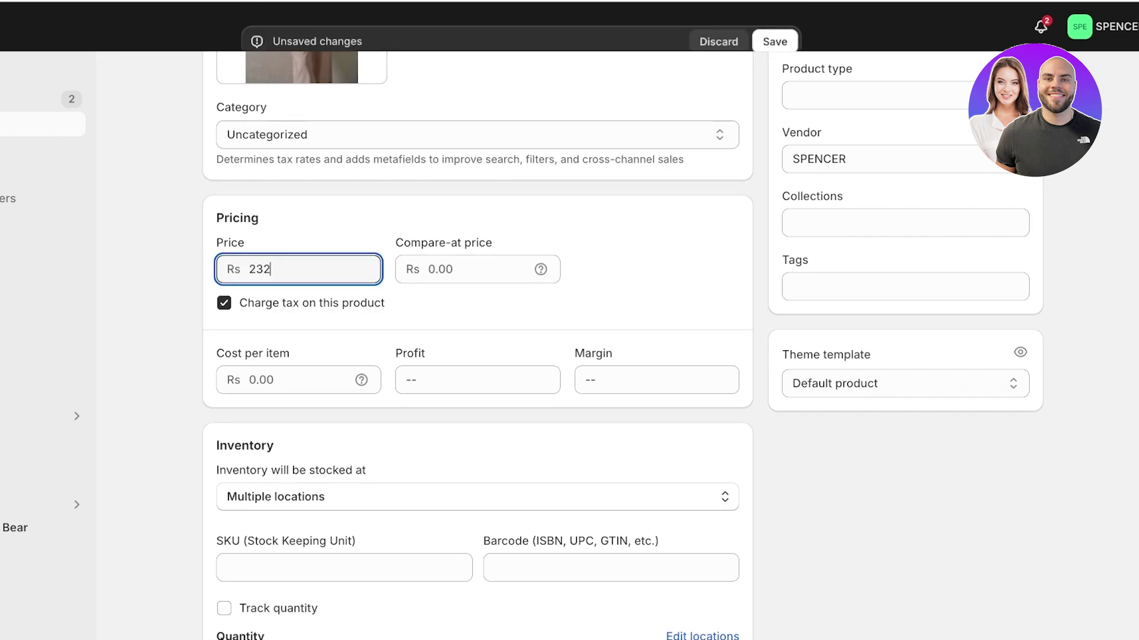
text(3)
key(BackSpace)
key(BackSpace)
key(BackSpace)
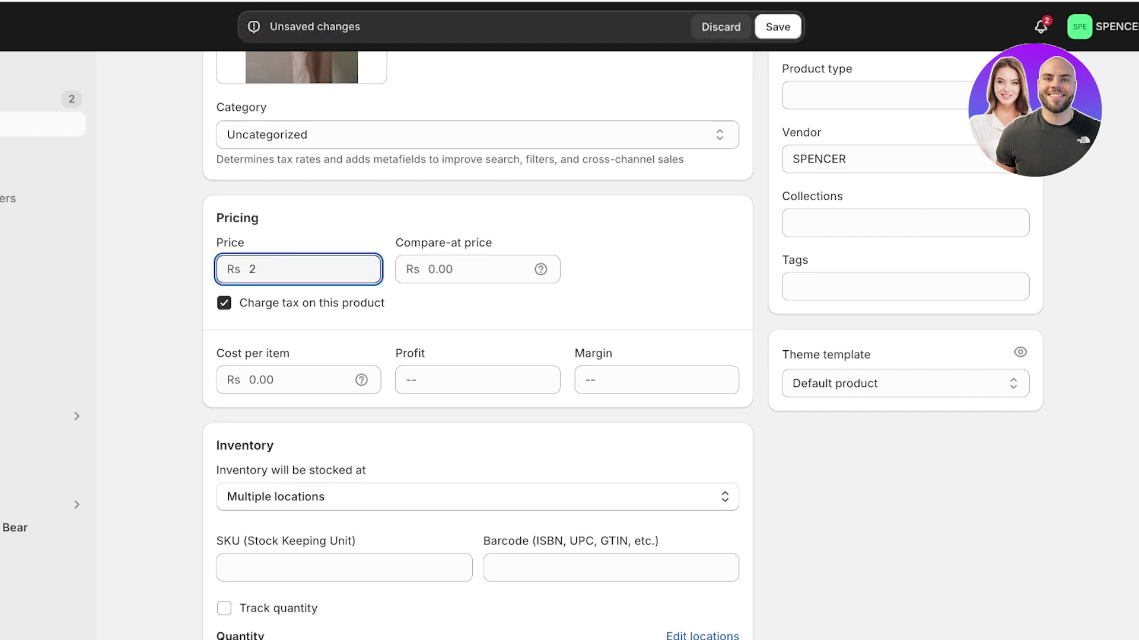
key(BackSpace)
text(100)
click(224, 304)
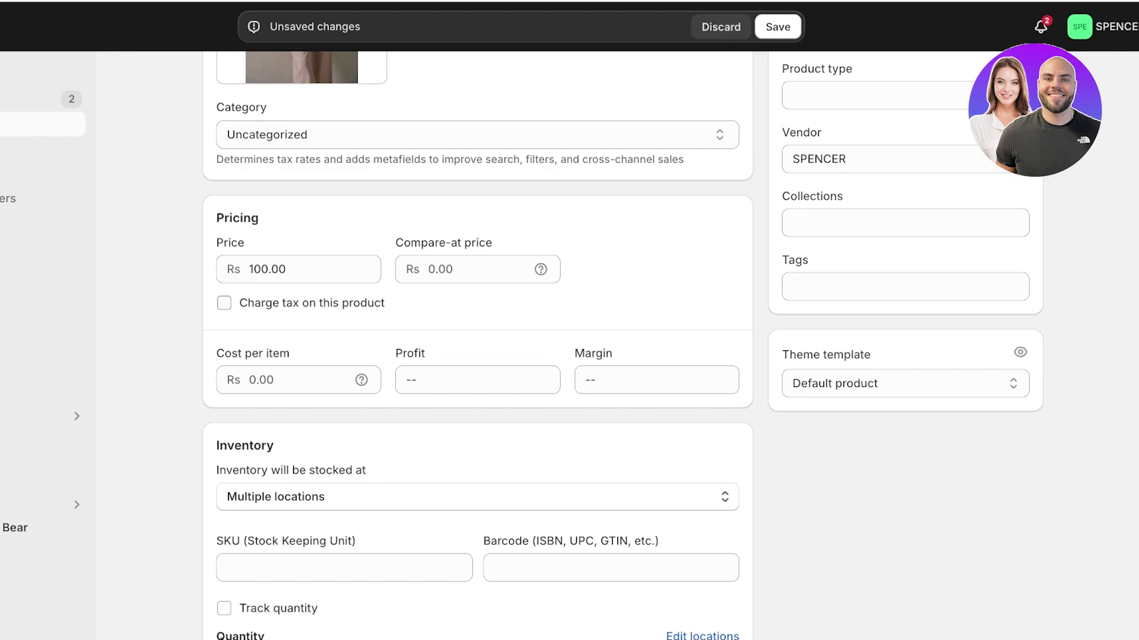
click(776, 27)
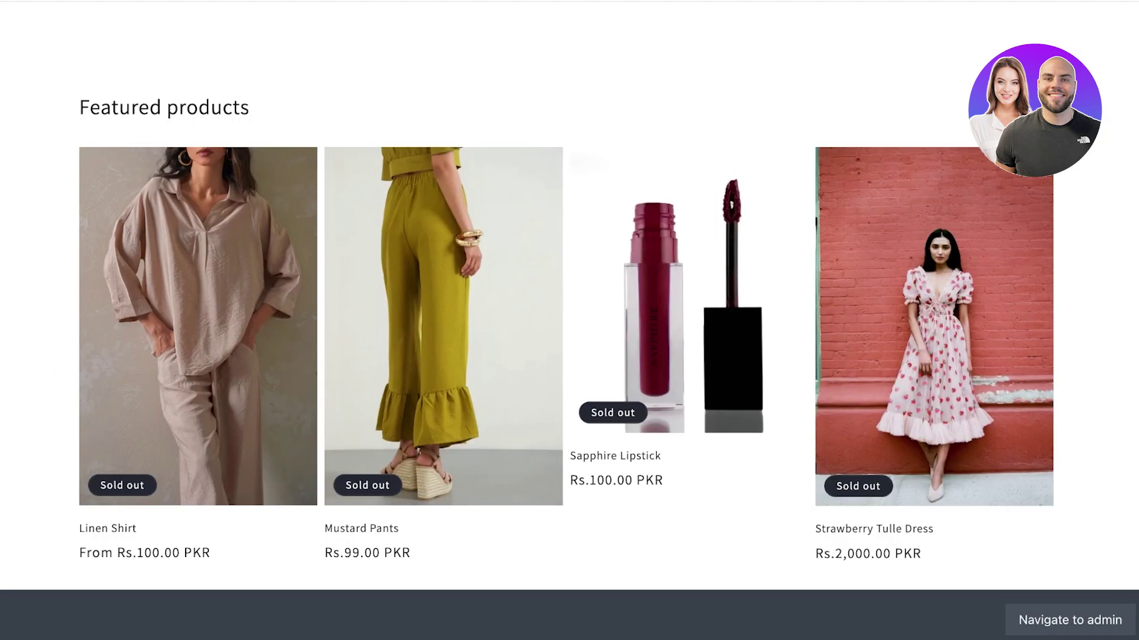
- Reload the storefront to check its featured products, and return to the admin product list
key(super+r)
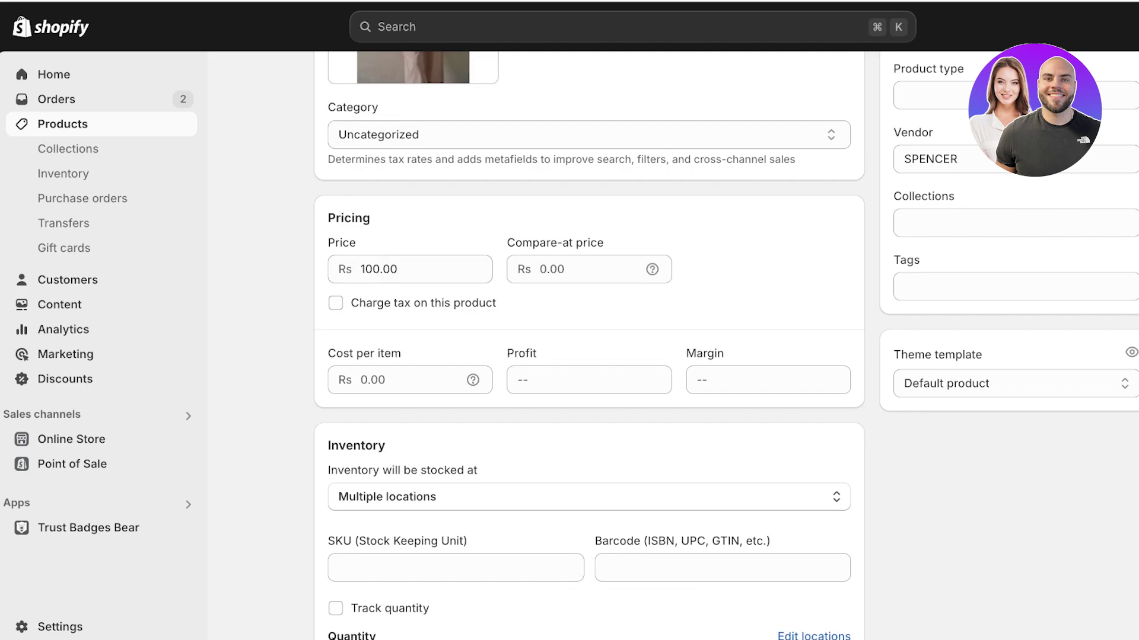
scroll(589, 320, up, 9)
click(326, 85)
click(325, 85)
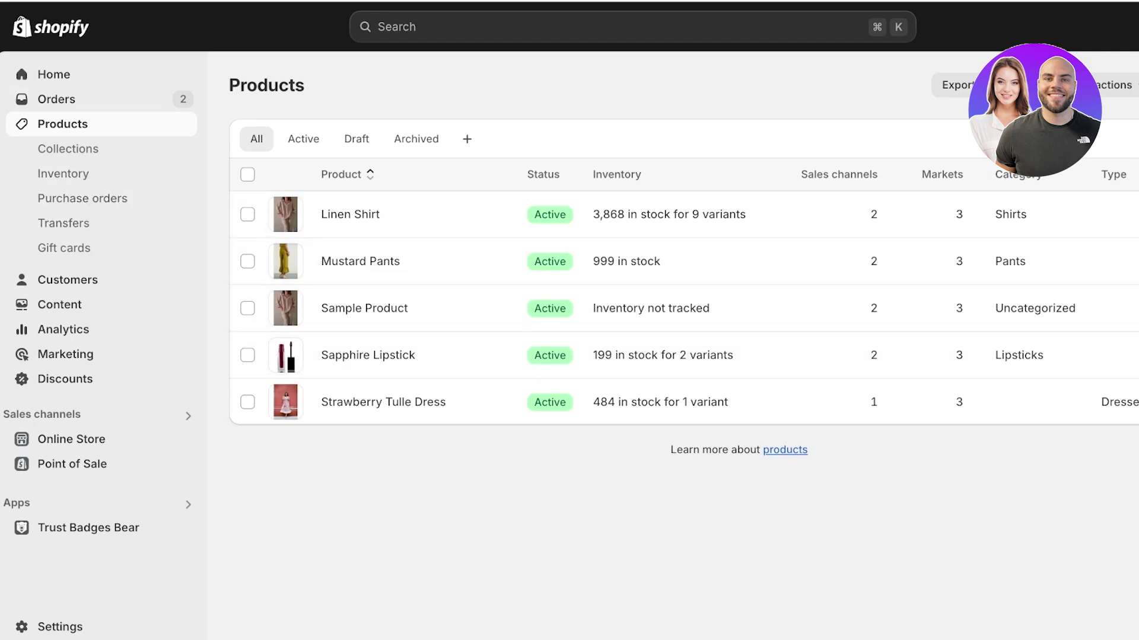
click(54, 74)
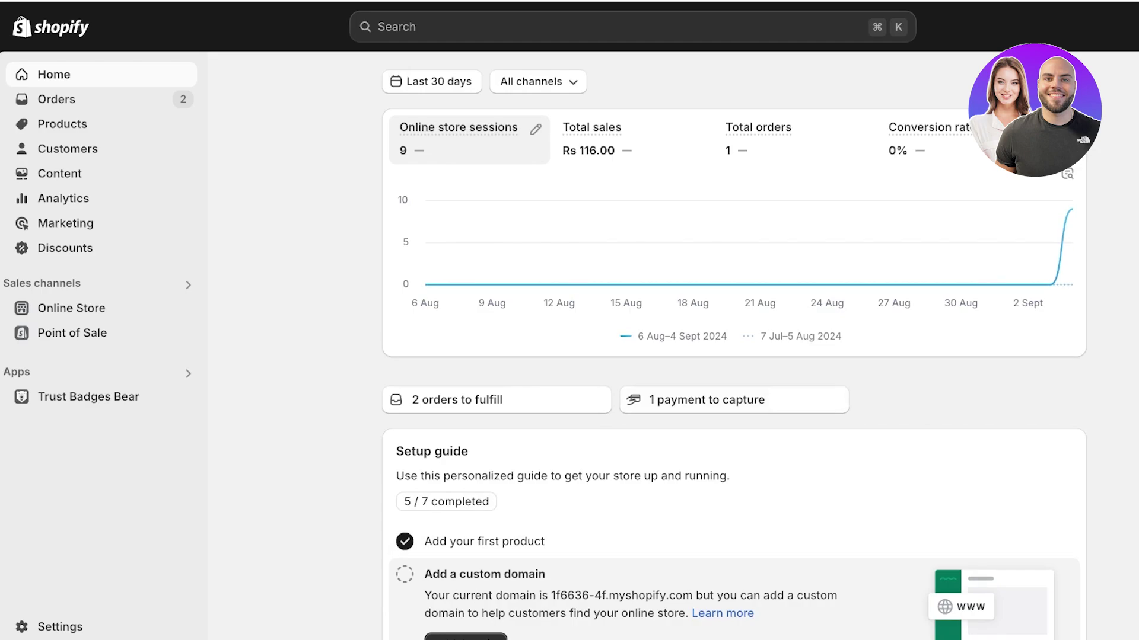
click(71, 308)
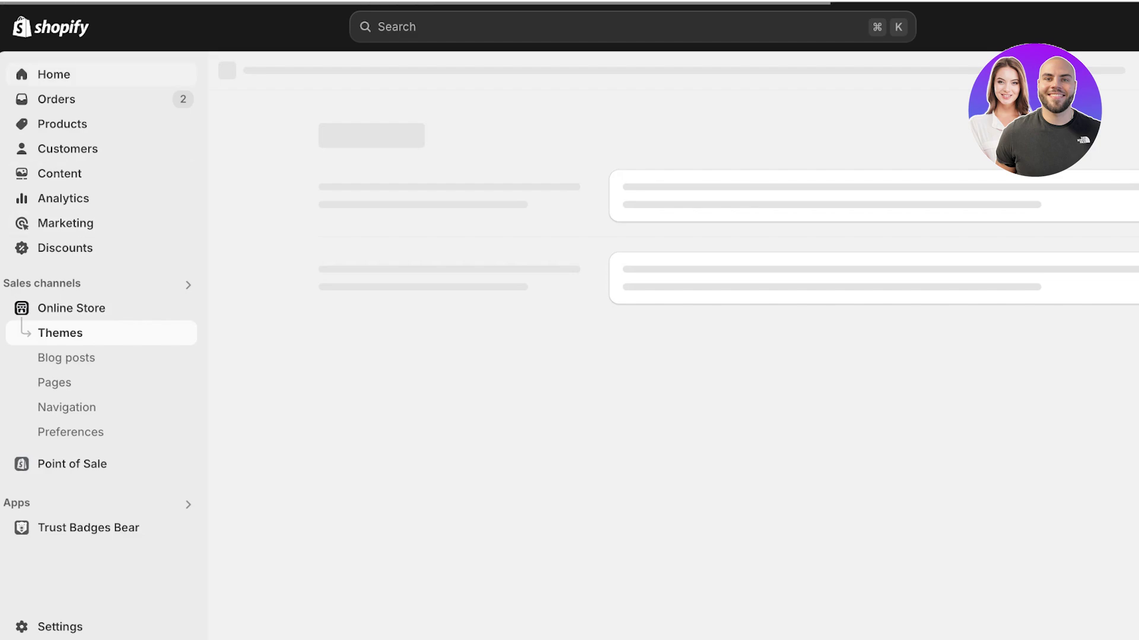
click(62, 124)
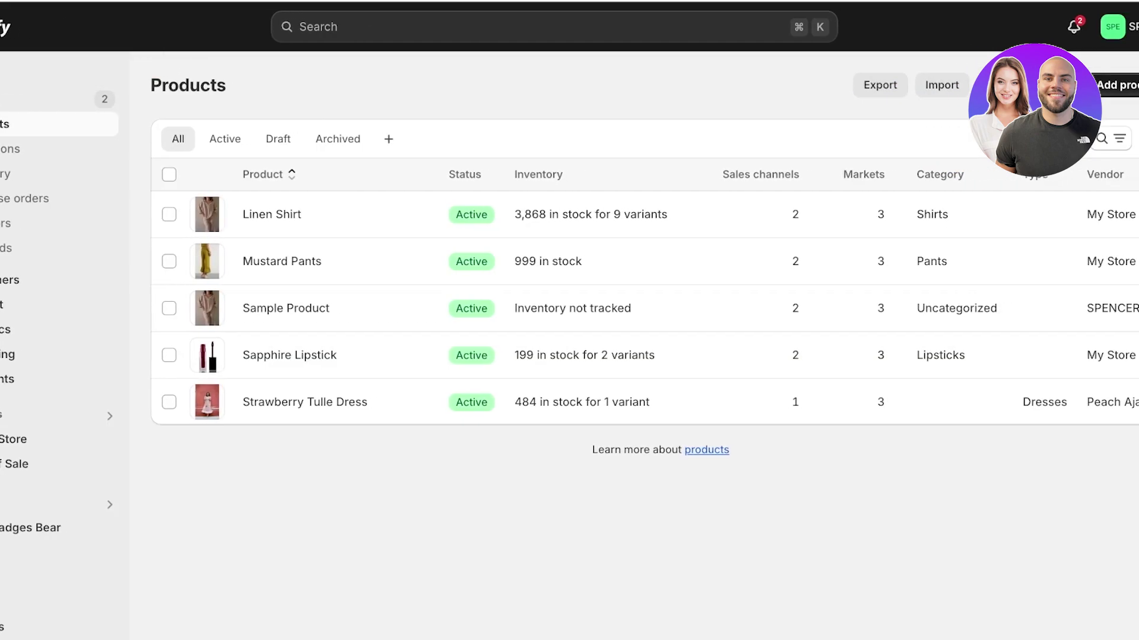
- Select all five products in the product list and open them in the bulk editor
click(1098, 85)
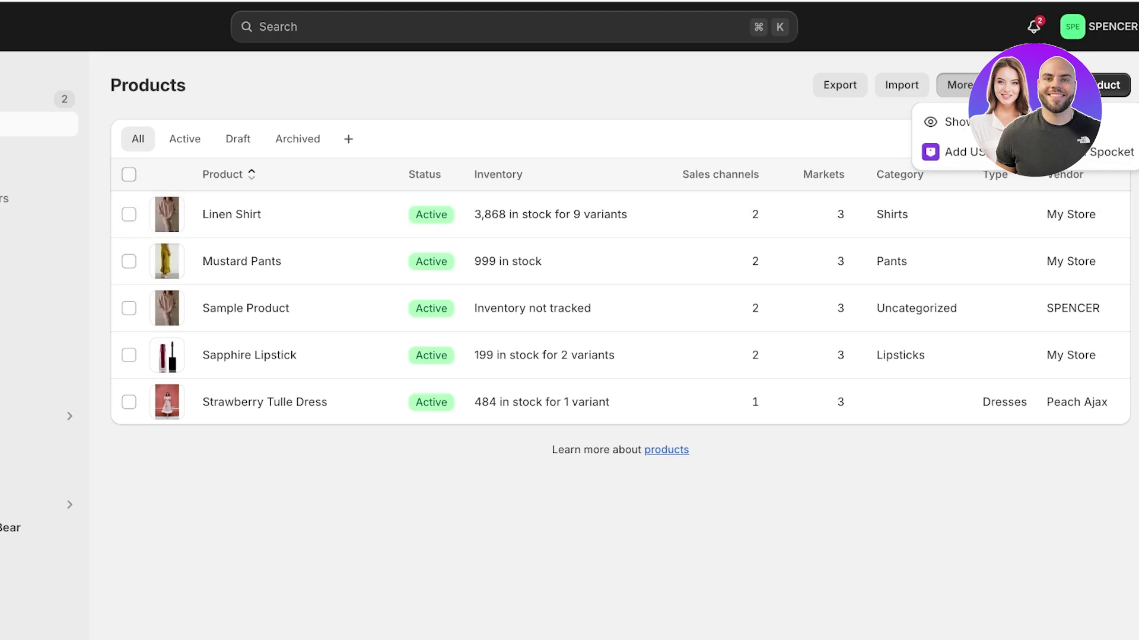
click(129, 174)
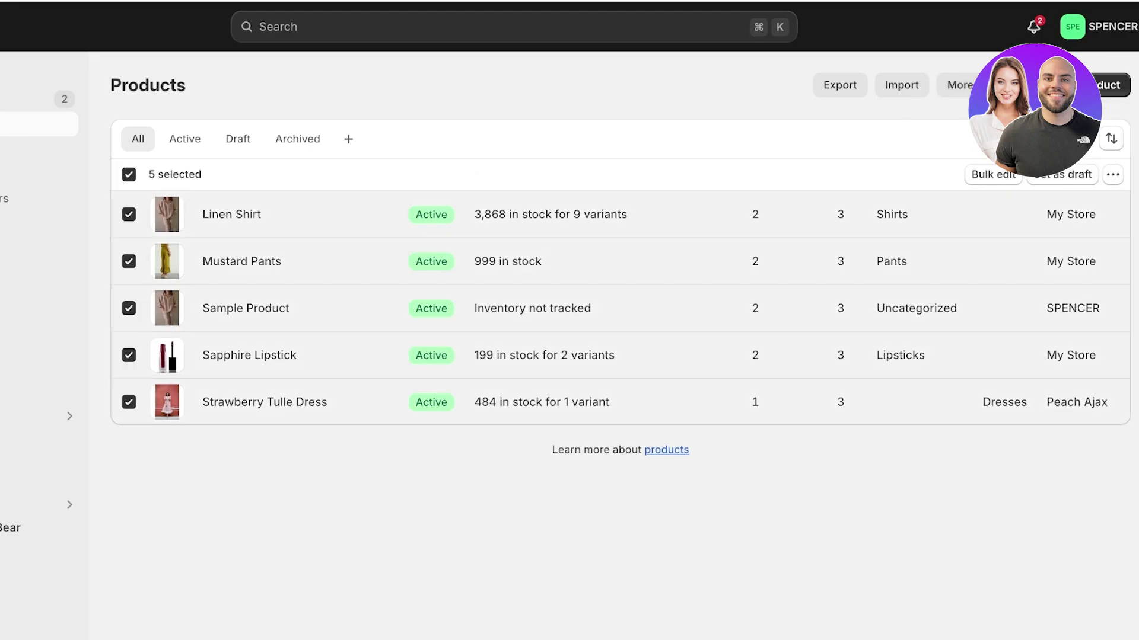
click(129, 175)
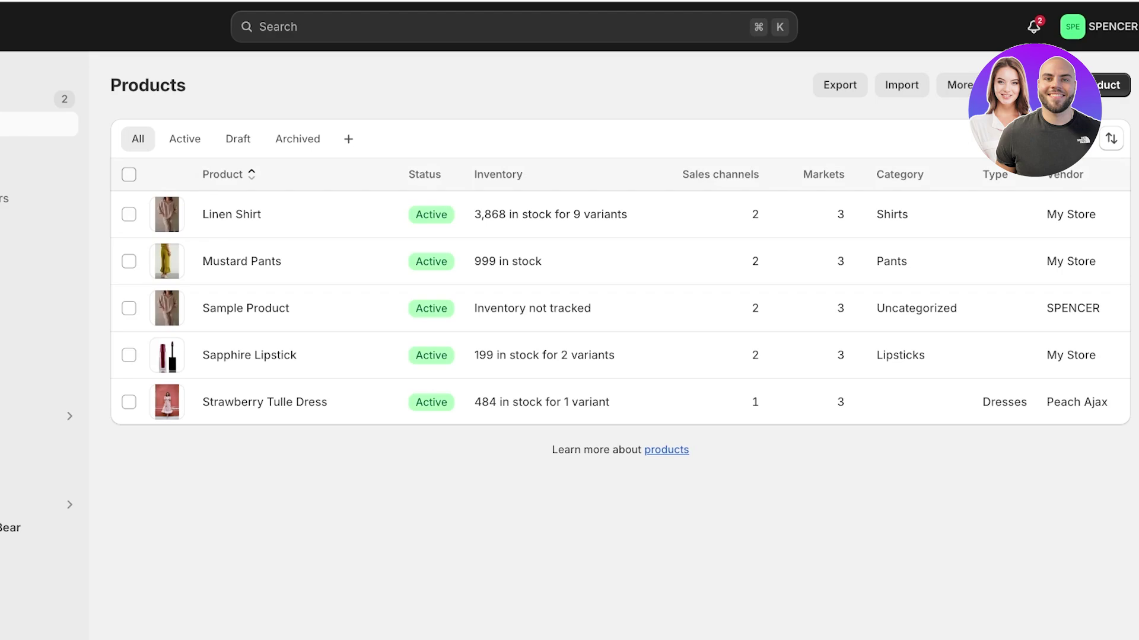
click(128, 174)
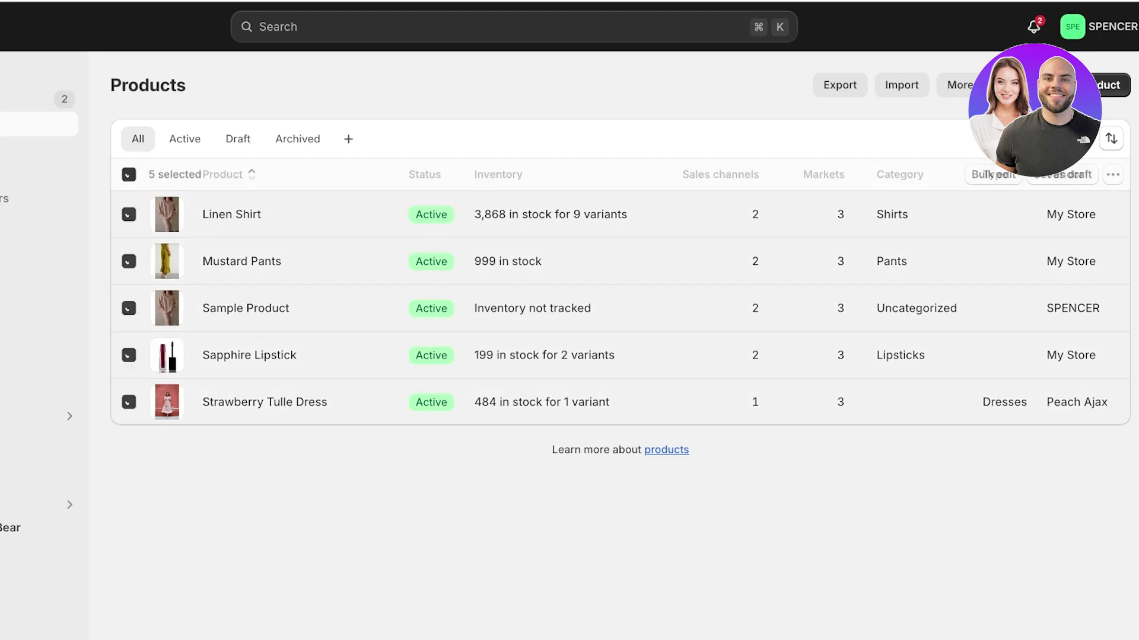
click(990, 174)
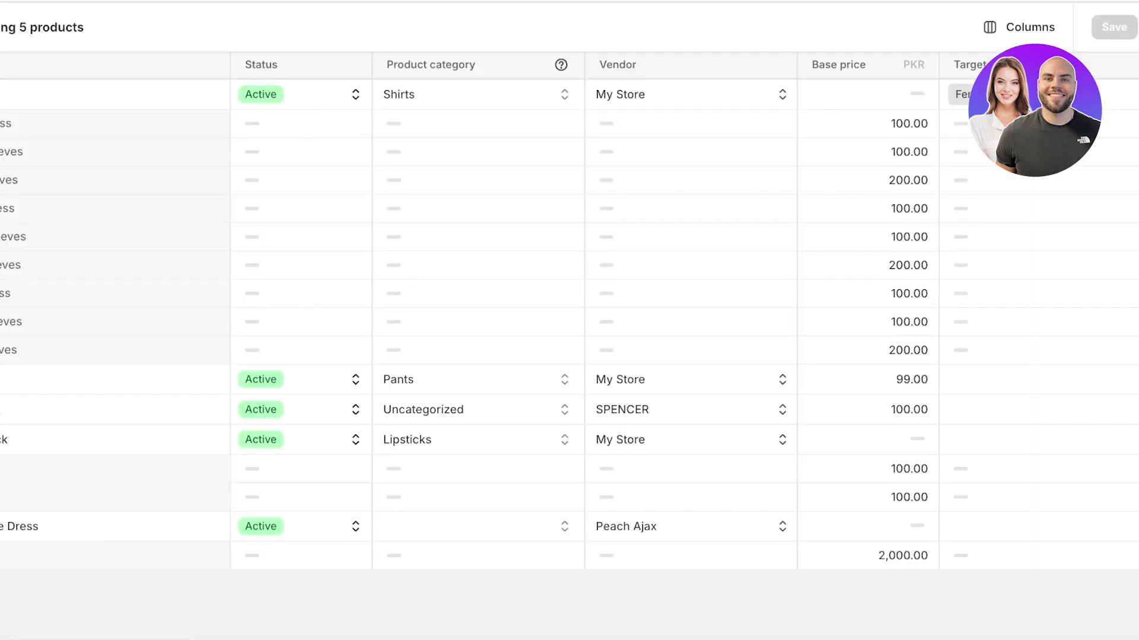
- Examine the columns shown for the five products in the bulk editor, including vendor, base price and category metafields
scroll(682, 308, right, 15)
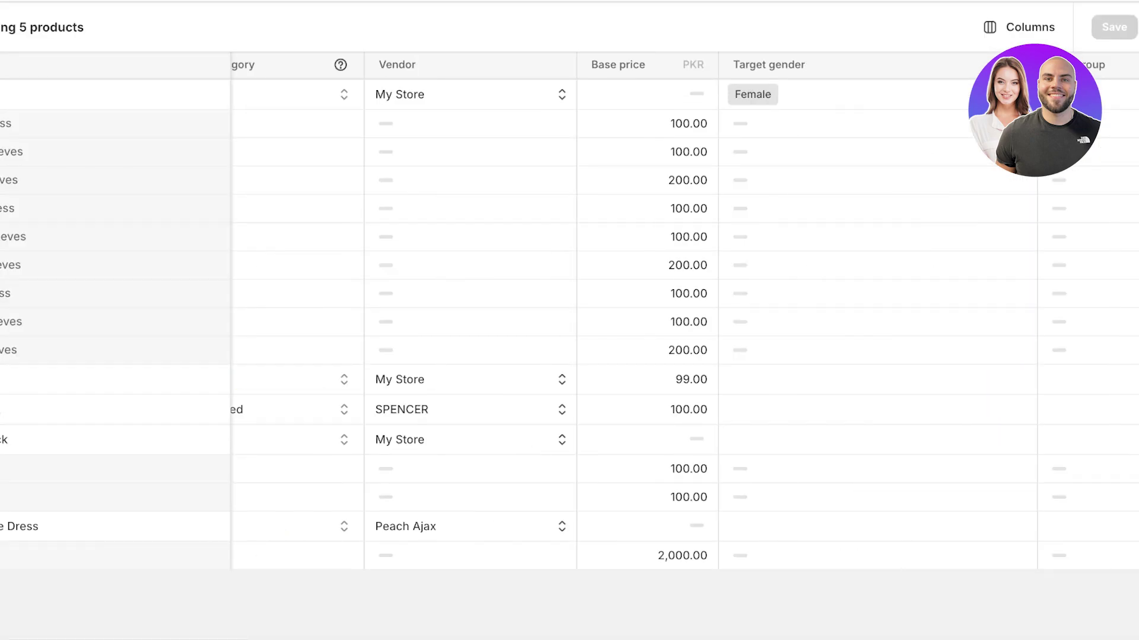
scroll(682, 308, right, 15)
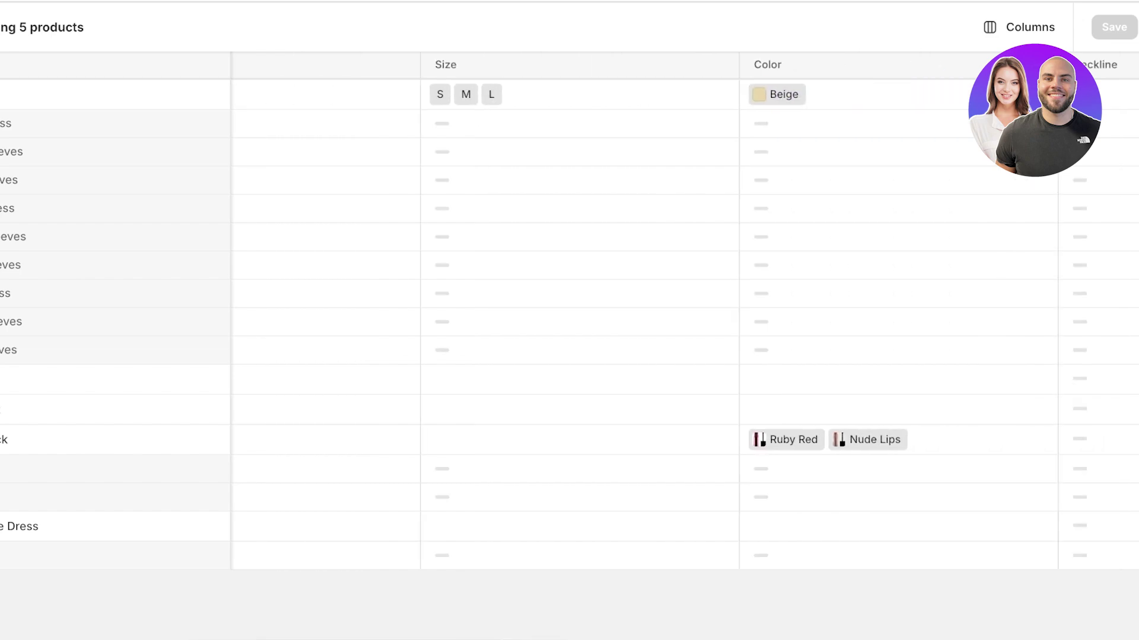
scroll(682, 309, right, 15)
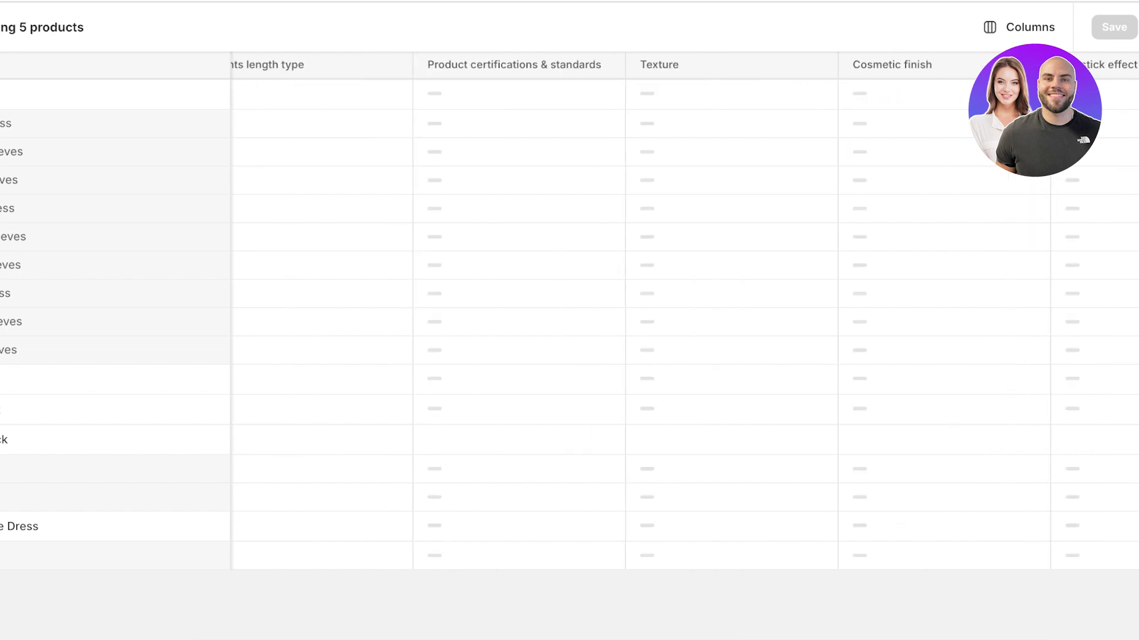
scroll(682, 308, left, 15)
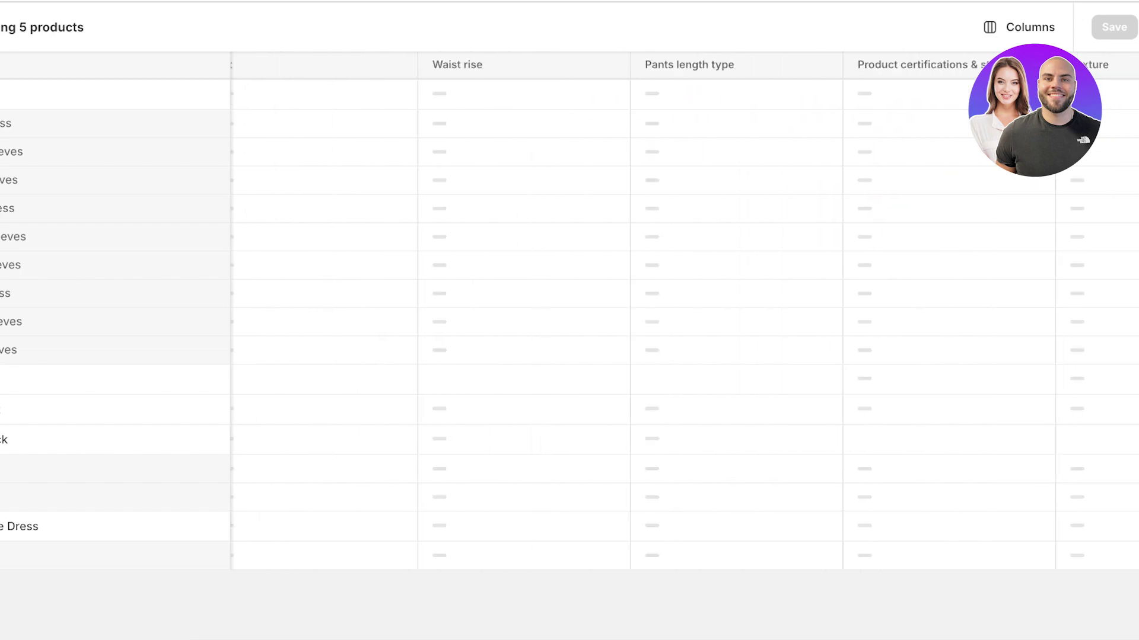
scroll(682, 309, left, 15)
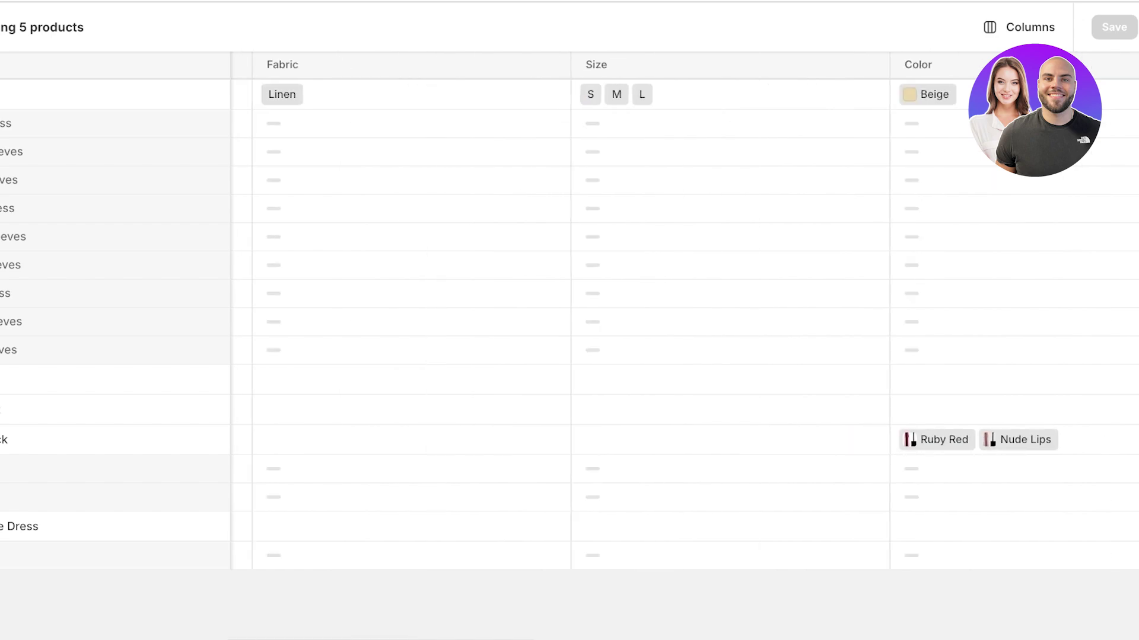
scroll(682, 308, left, 2)
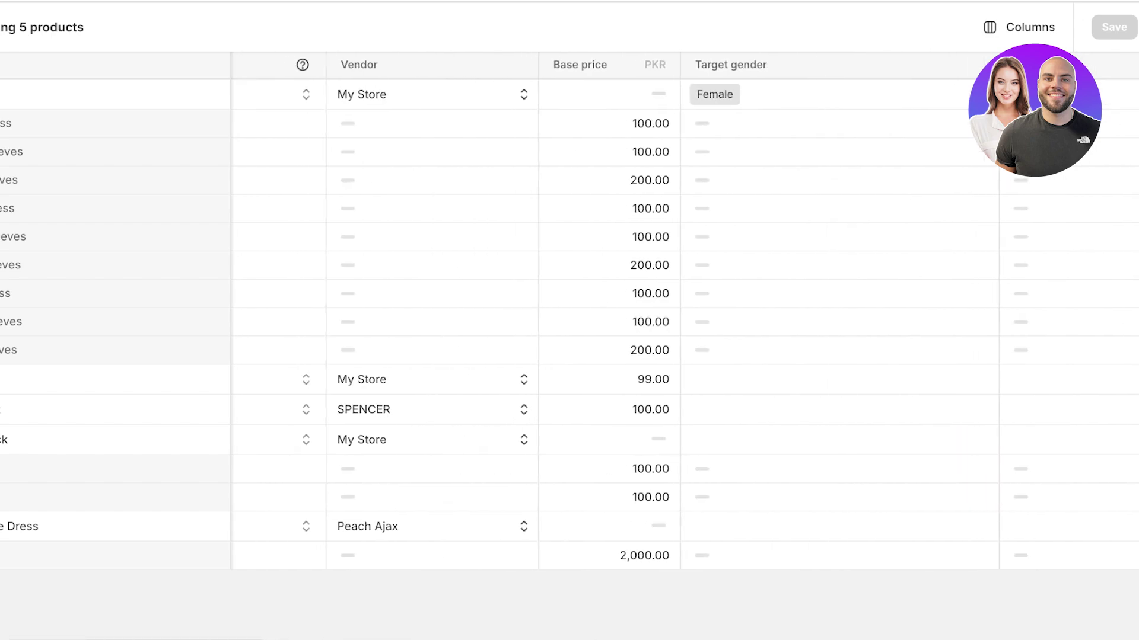
scroll(682, 309, left, 5)
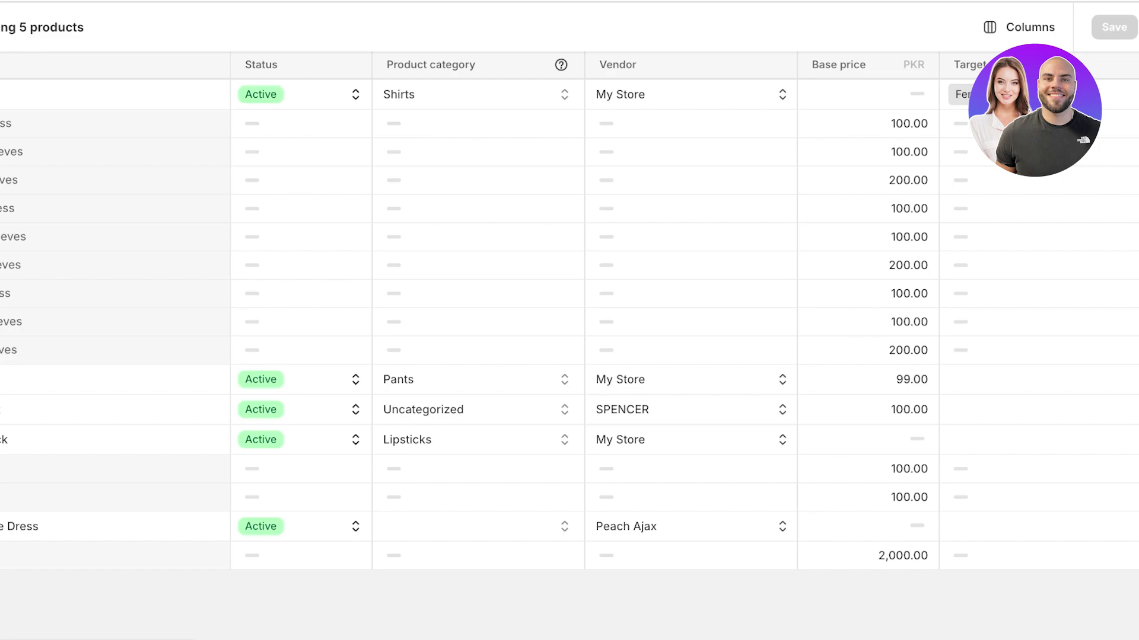
click(868, 124)
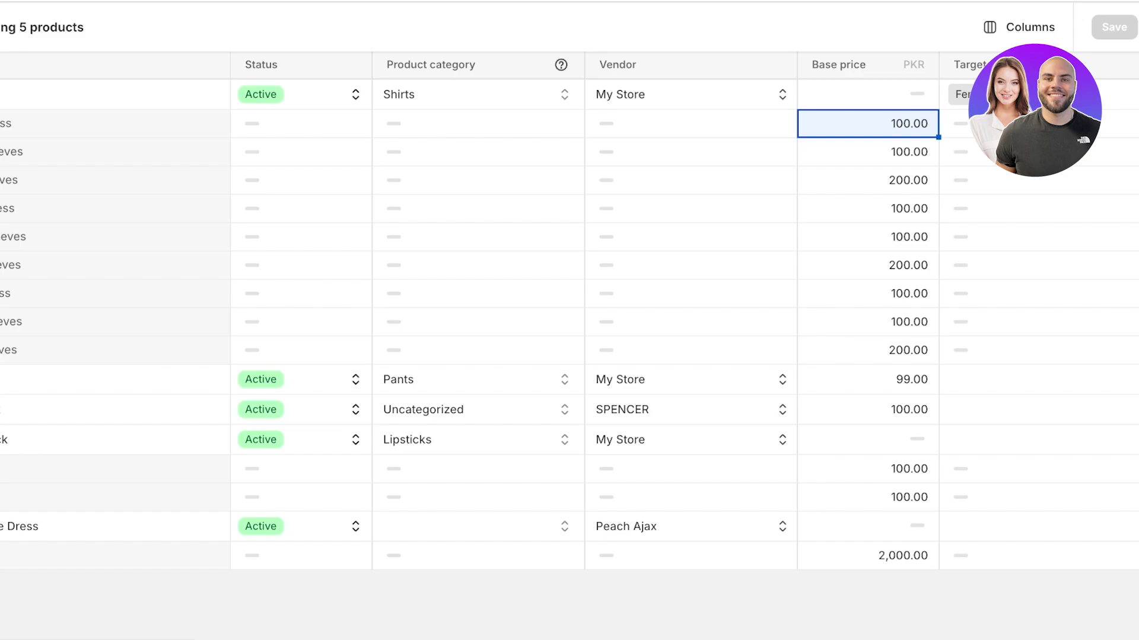
- Add the International, North America, Primary Market (Pakistan) and Charge taxes columns to the bulk editor
click(1018, 27)
scroll(927, 279, down, 3)
scroll(927, 279, up, 3)
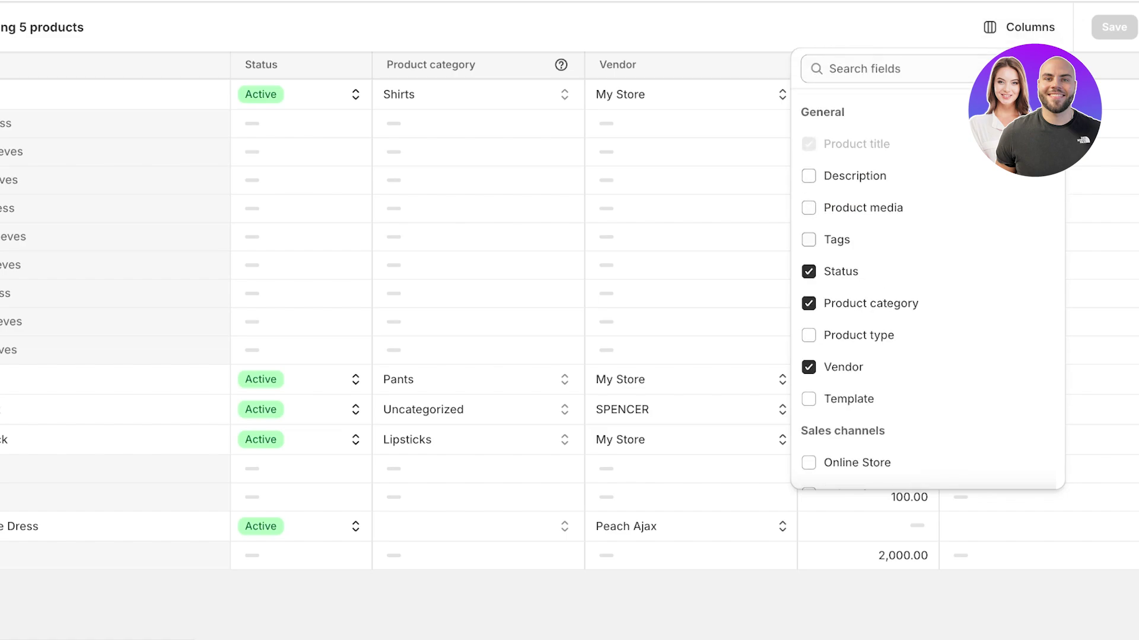
scroll(928, 266, down, 3)
scroll(928, 267, down, 2)
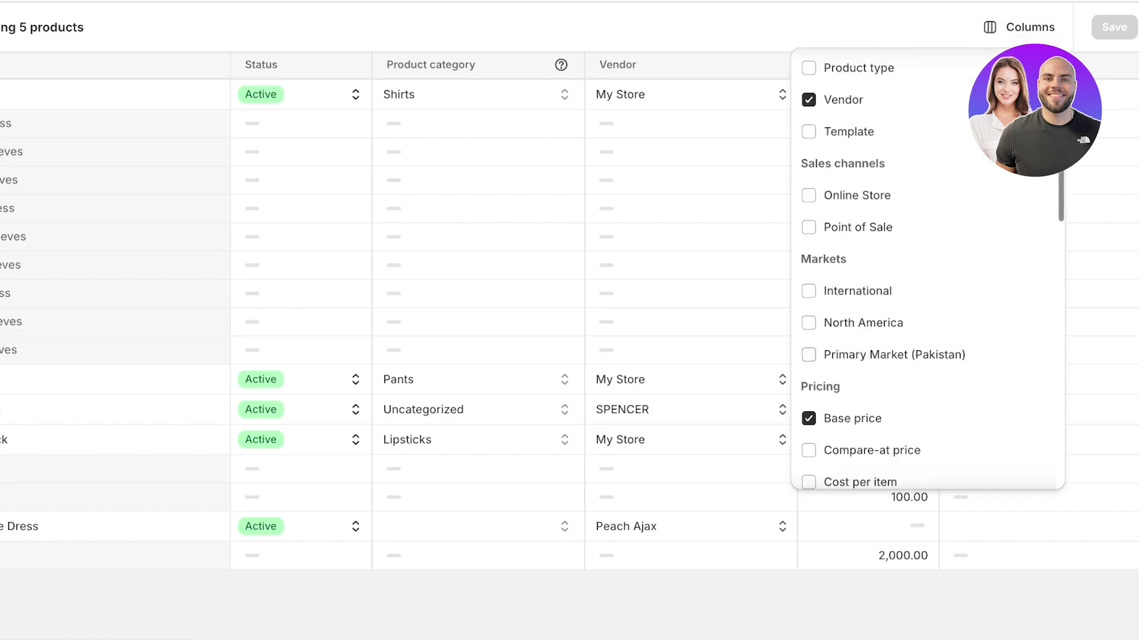
click(809, 290)
click(808, 322)
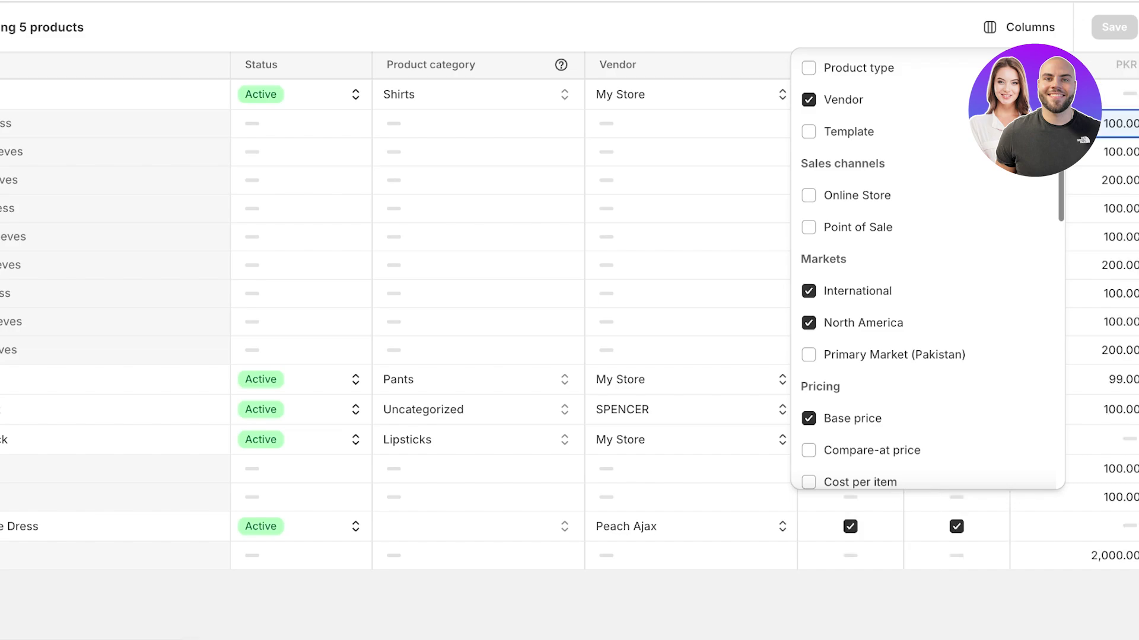
click(808, 355)
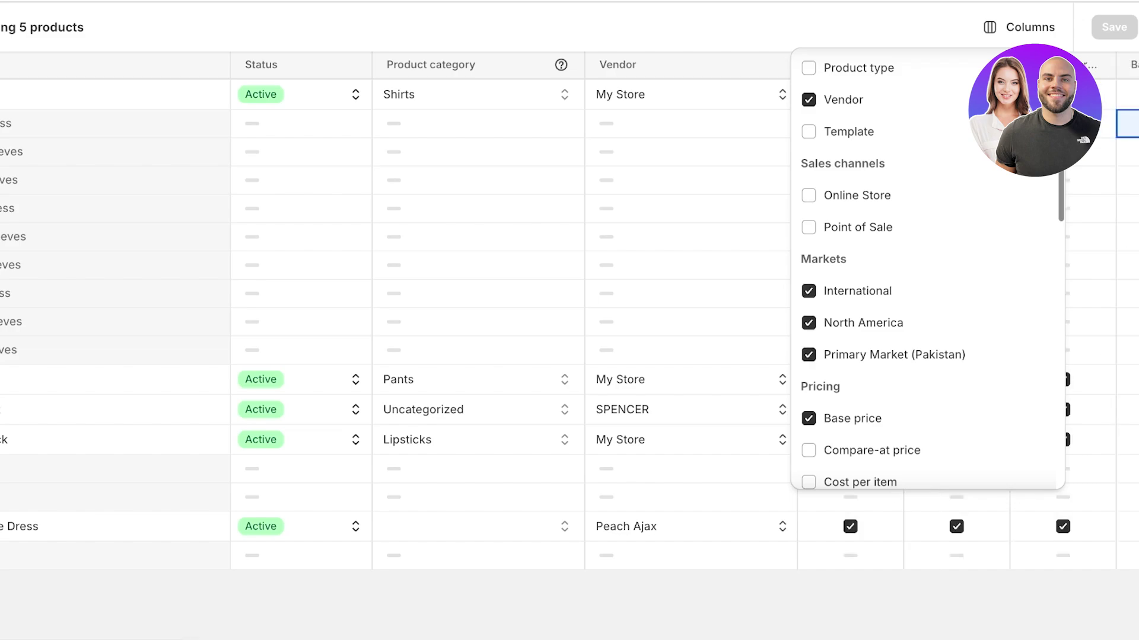
scroll(928, 267, down, 3)
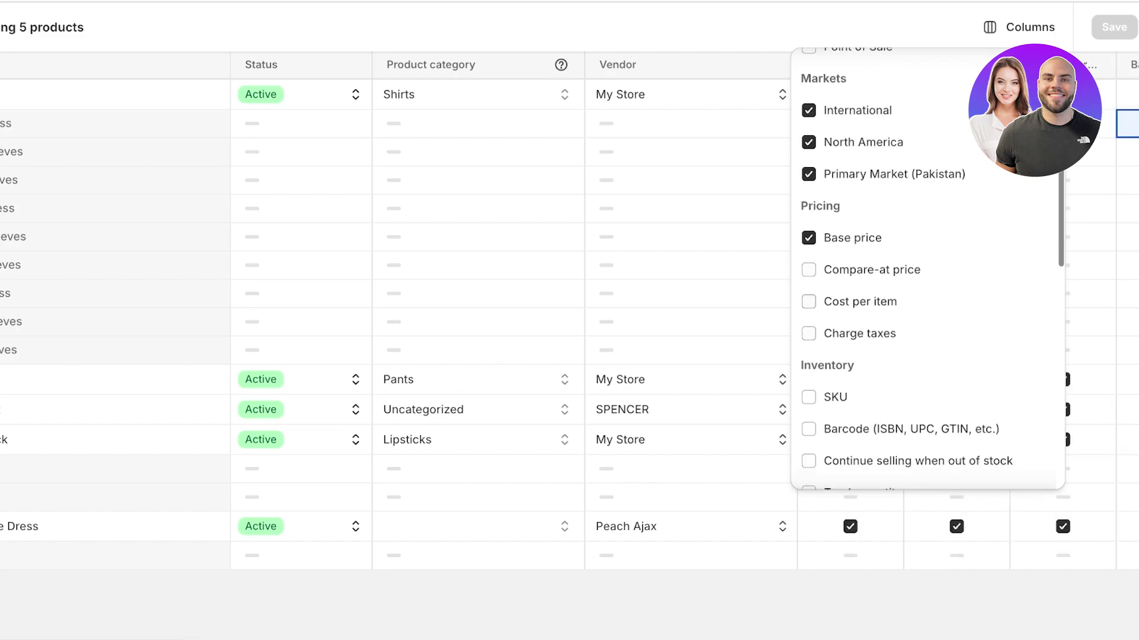
click(808, 334)
- Hide the category metafield columns from Target gender through Waist rise in the bulk editor
scroll(928, 267, down, 3)
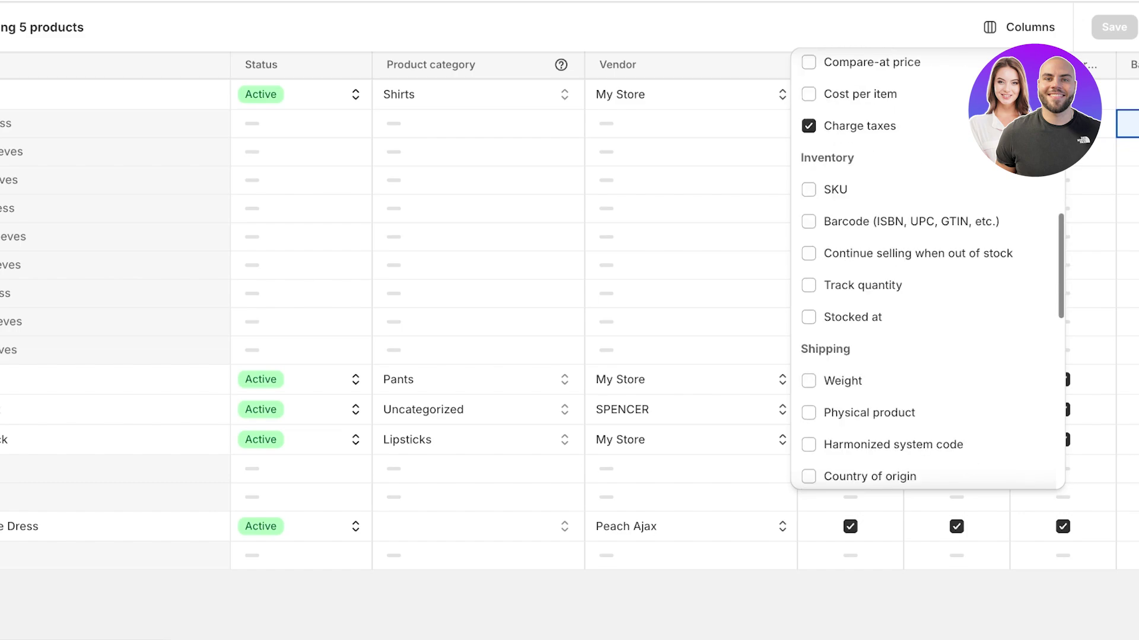
scroll(928, 267, up, 1)
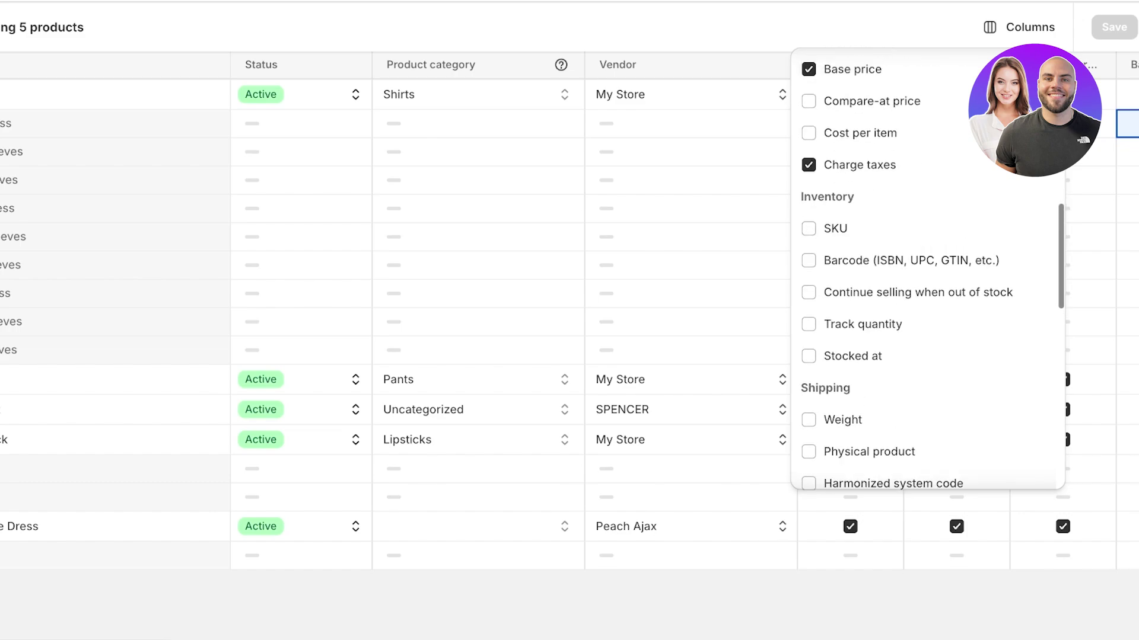
scroll(928, 267, down, 1)
scroll(928, 267, down, 2)
scroll(928, 267, down, 5)
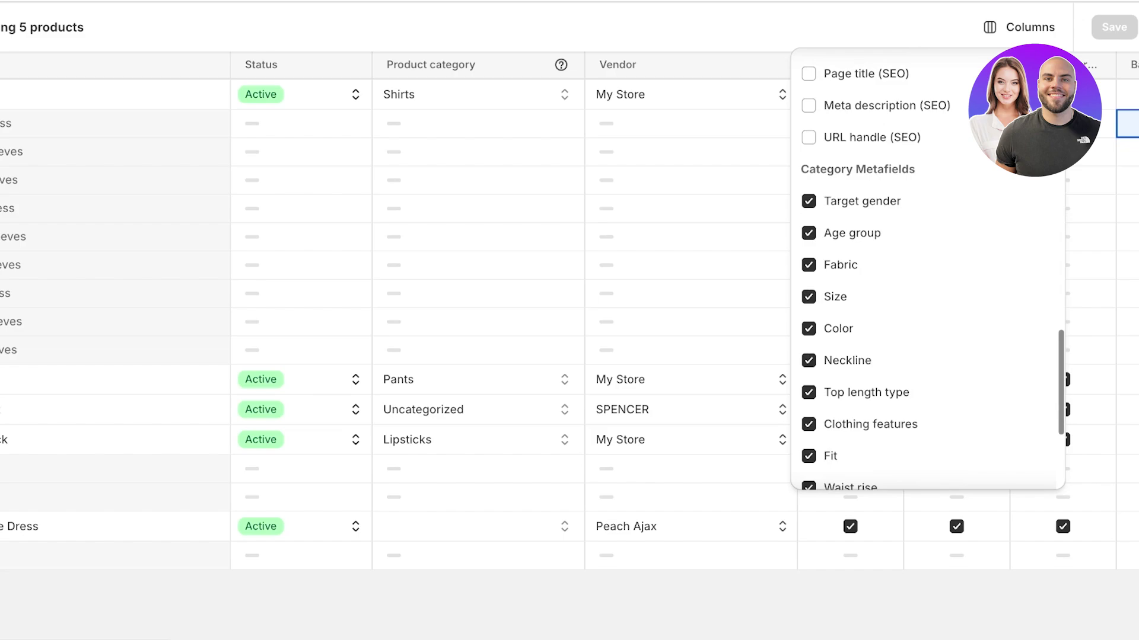
click(808, 201)
click(808, 233)
click(808, 265)
click(809, 296)
click(808, 329)
click(808, 361)
click(809, 393)
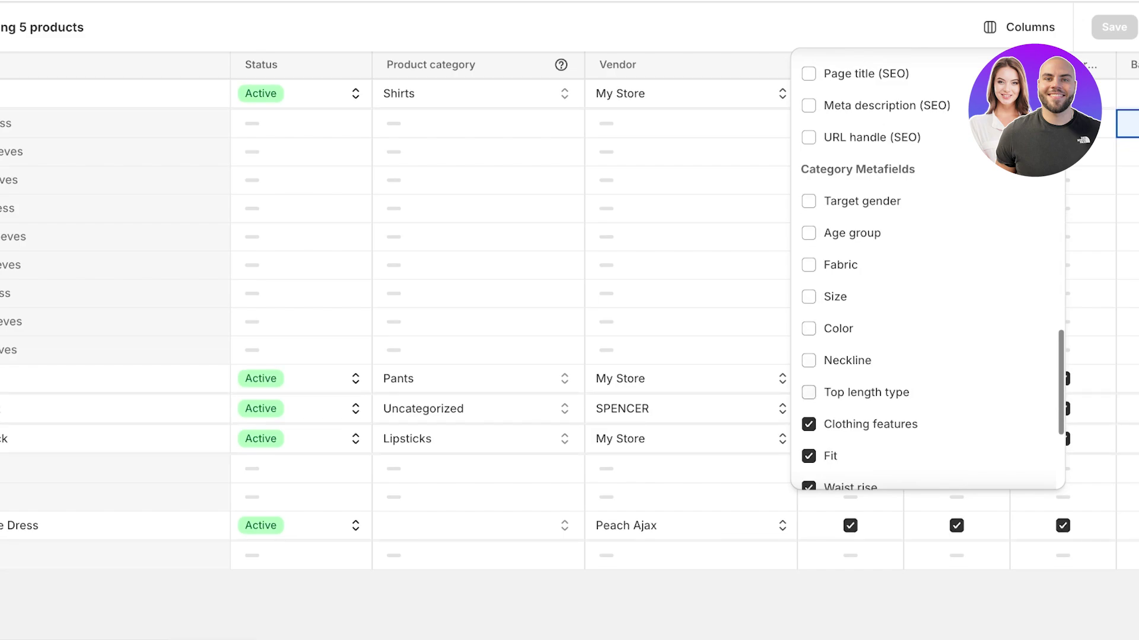
click(808, 424)
click(808, 456)
click(808, 486)
key(Escape)
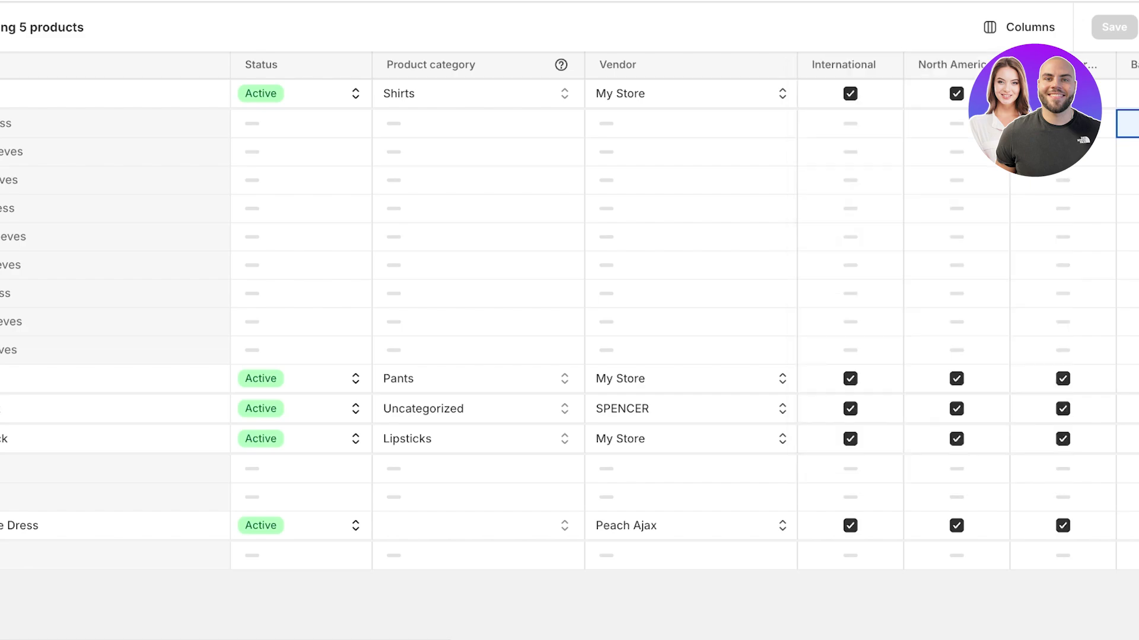
- Turn off charging taxes for the first three Linen Shirt variants
scroll(684, 310, right, 3)
scroll(675, 310, right, 1)
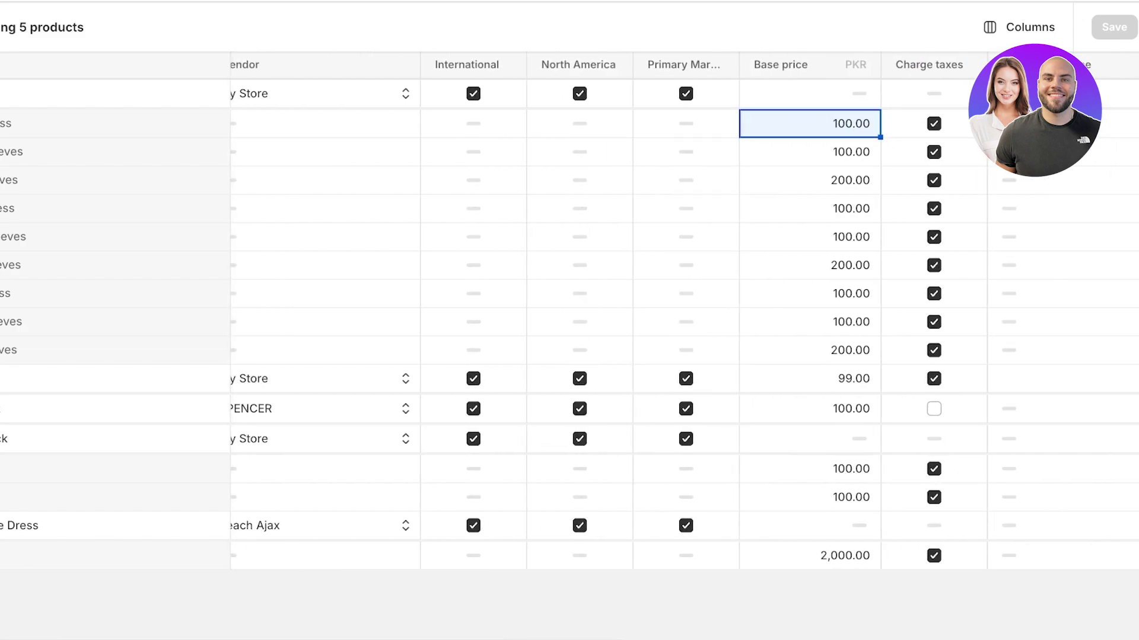
scroll(684, 311, right, 2)
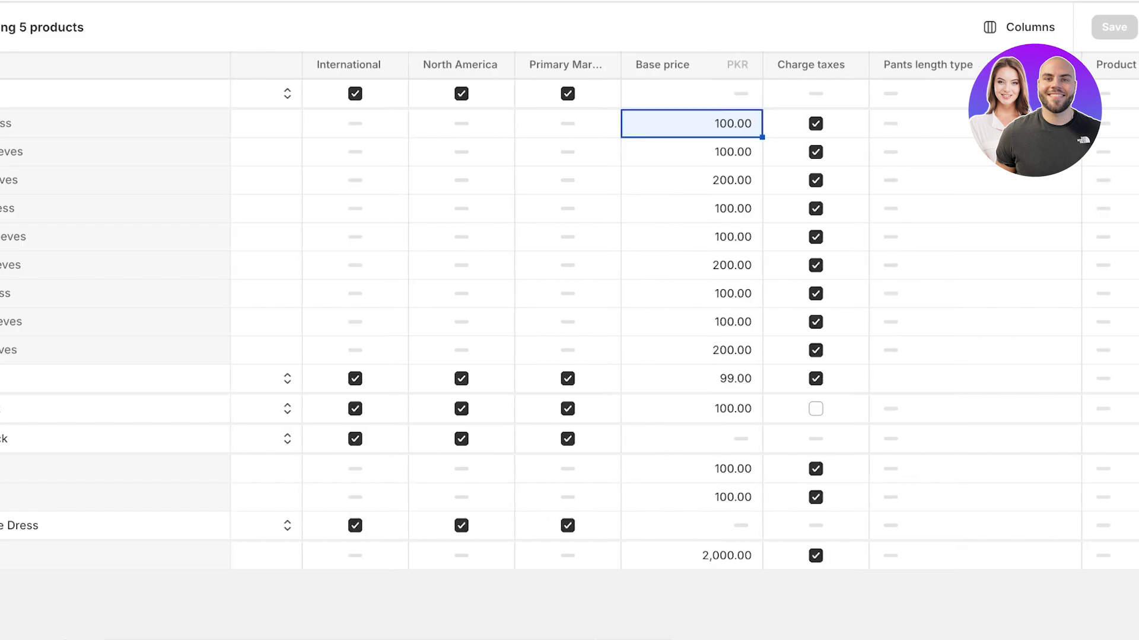
drag(795, 123, 816, 556)
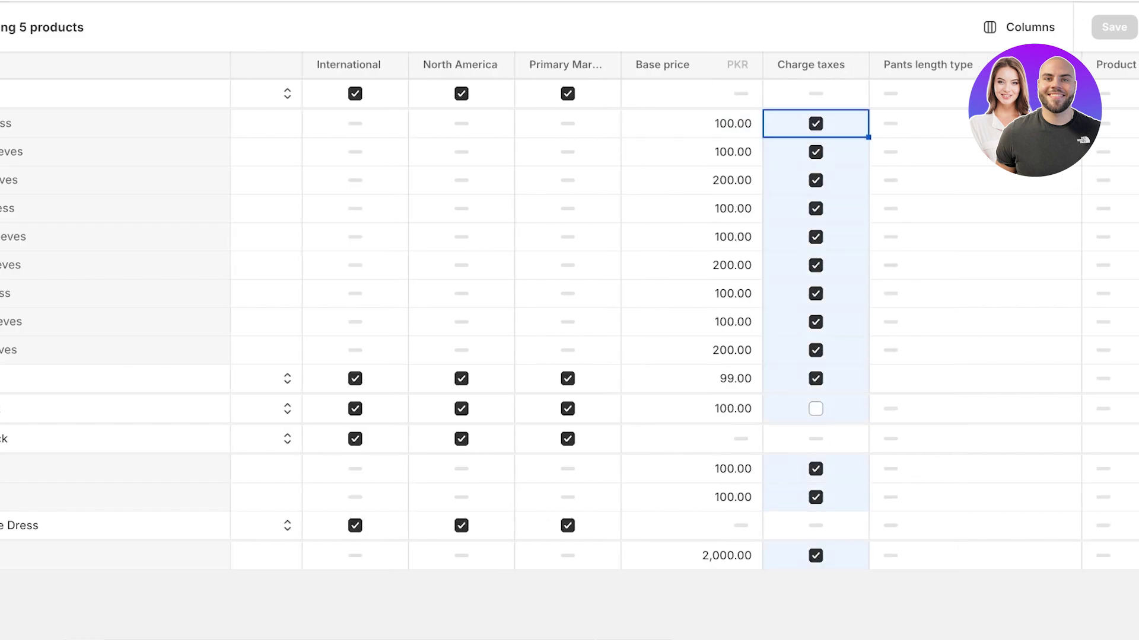
key(ctrl+a)
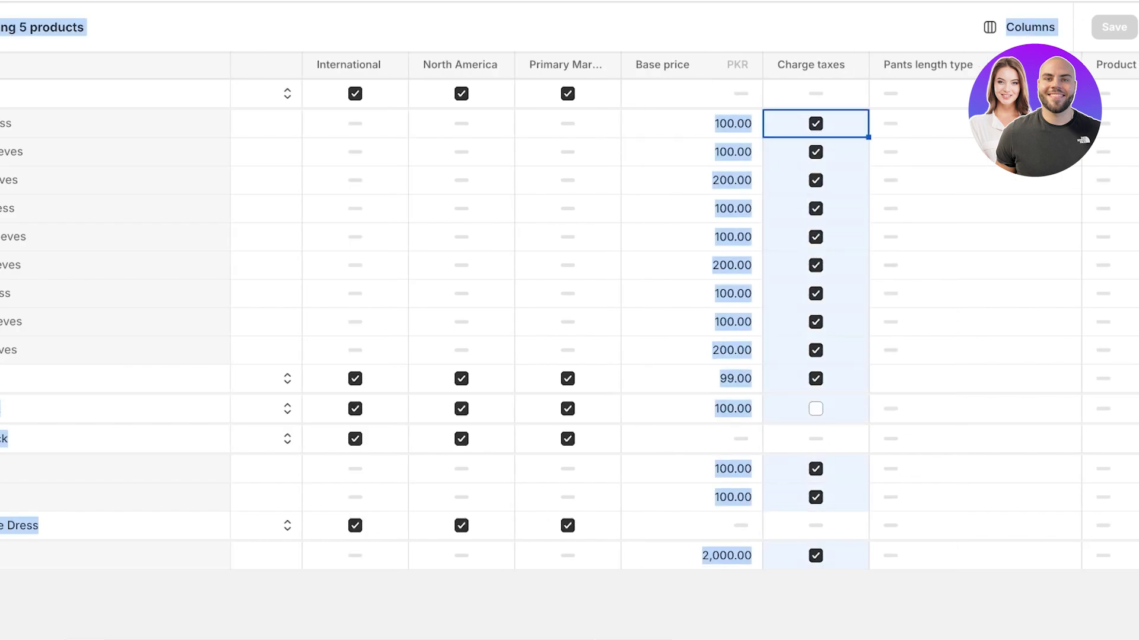
click(789, 180)
click(816, 124)
click(789, 151)
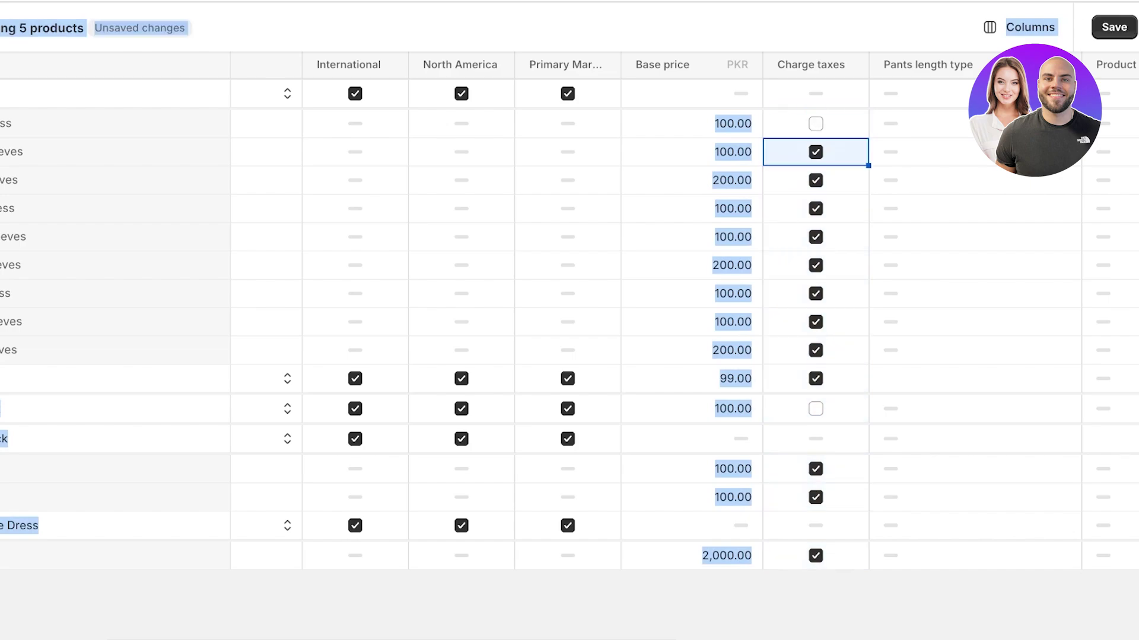
click(815, 180)
click(842, 151)
click(816, 151)
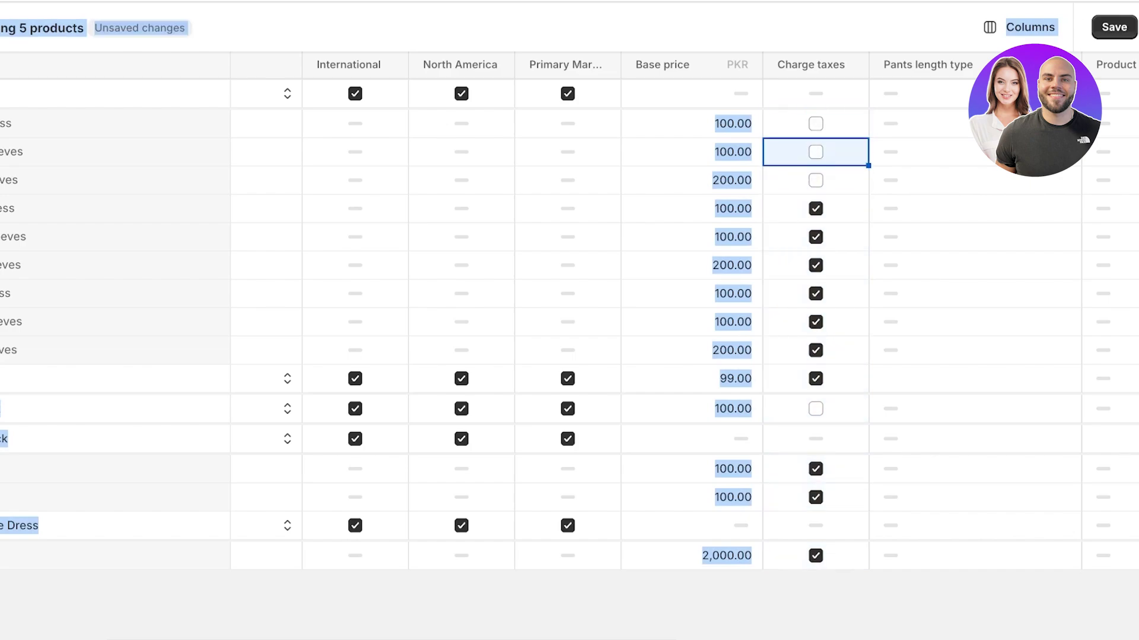
- Turn off charging taxes for the remaining six Linen Shirt variants and for Mustard Pants
click(816, 237)
click(816, 208)
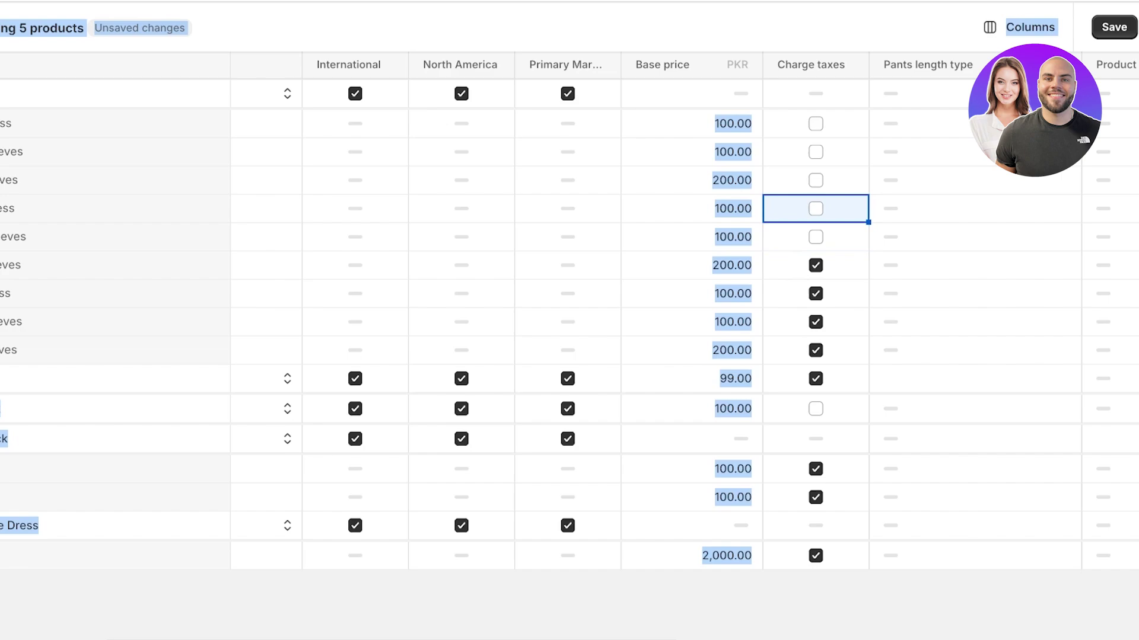
click(815, 265)
click(843, 293)
double_click(692, 322)
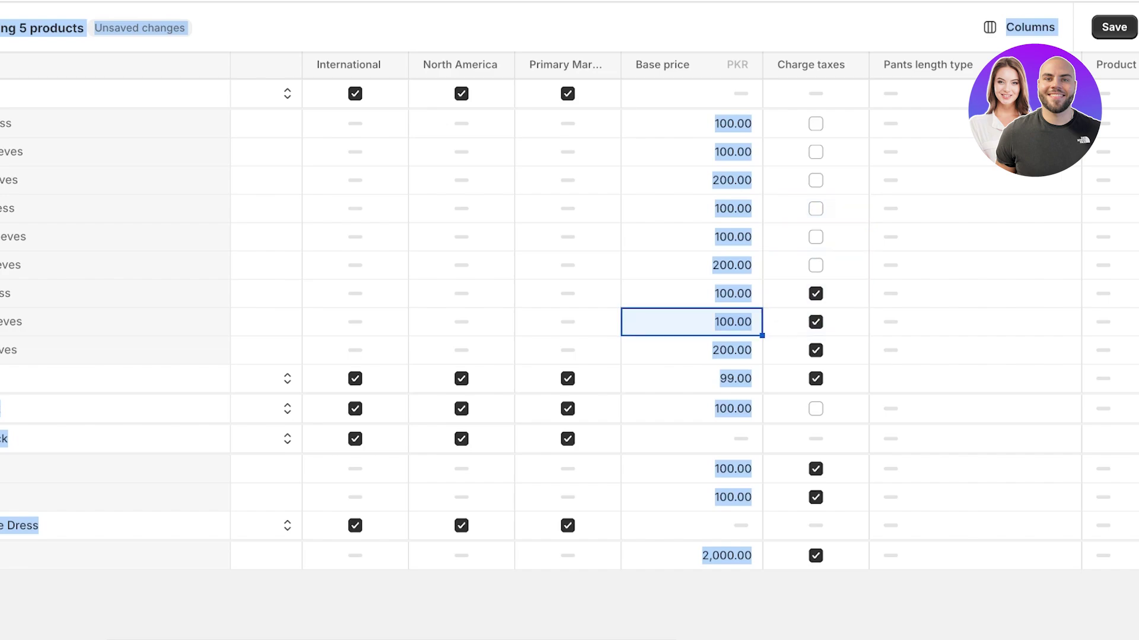
click(815, 321)
click(842, 293)
click(816, 293)
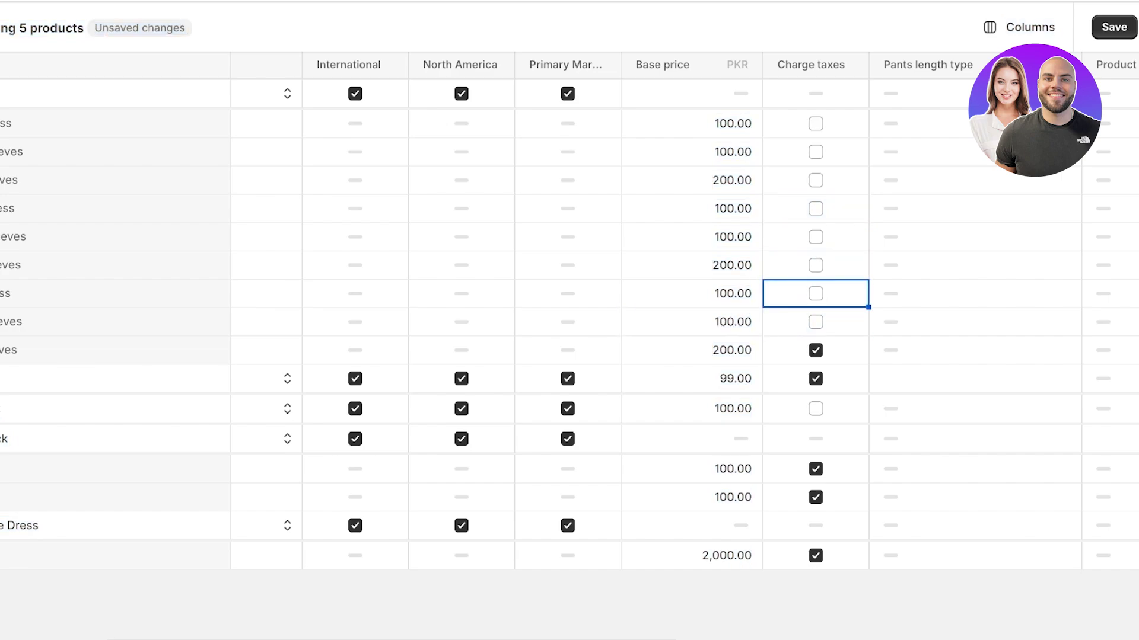
click(842, 379)
click(815, 378)
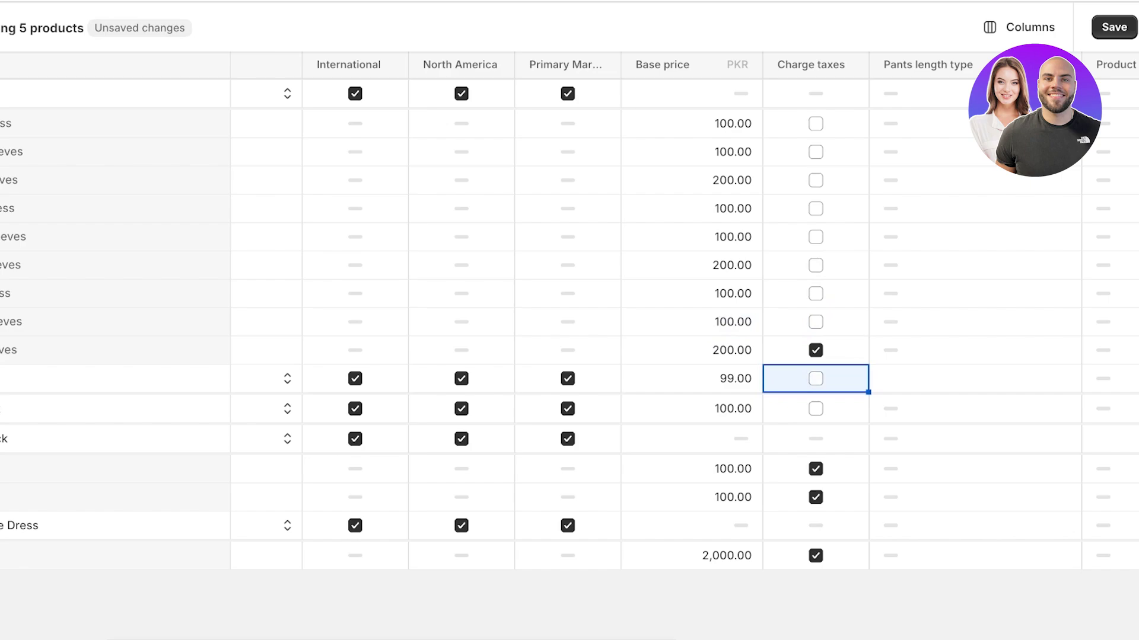
click(842, 350)
click(816, 350)
- Turn off charging taxes for both Sapphire Lipstick variants and the Strawberry Tulle Dress variant, and save the bulk edits
click(842, 468)
click(815, 468)
click(842, 497)
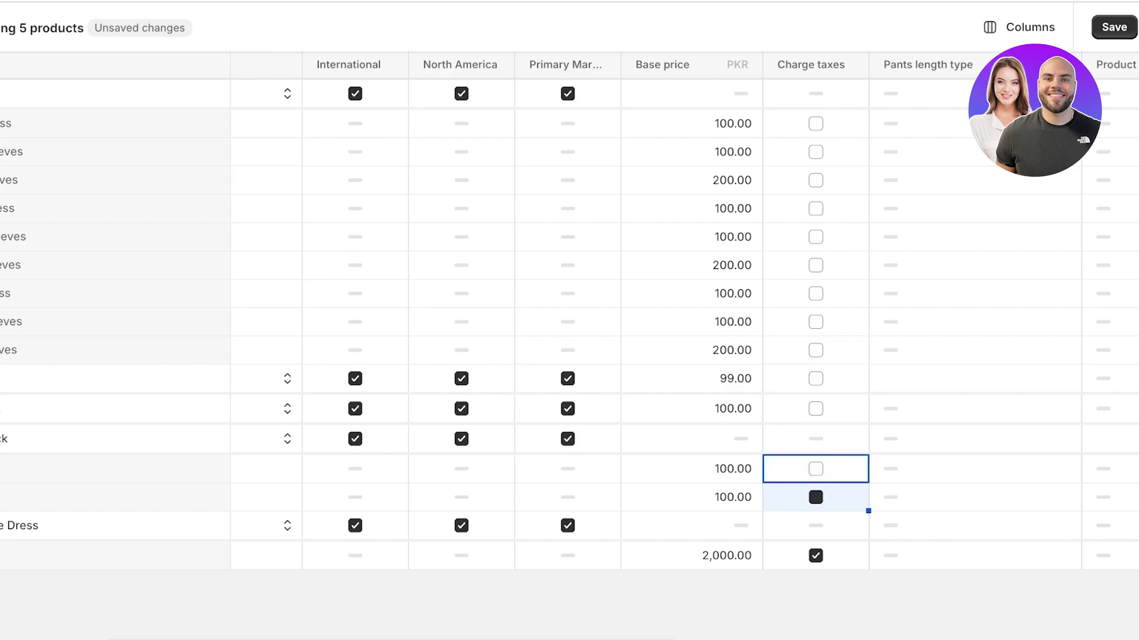
click(816, 497)
click(842, 556)
click(816, 556)
click(816, 556)
click(816, 556)
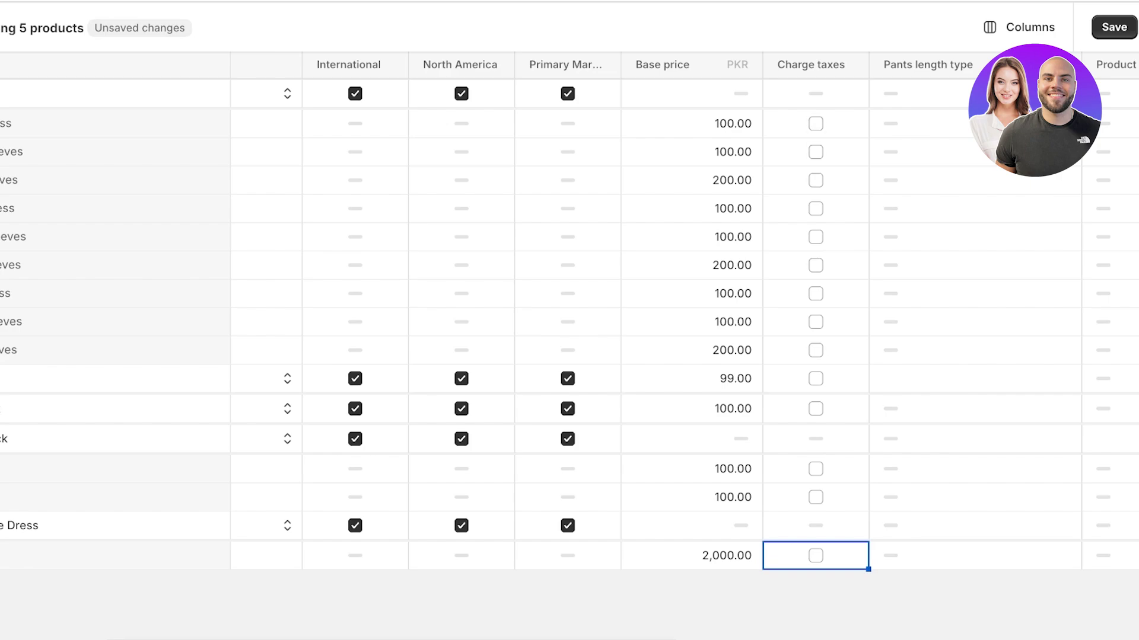
key(ctrl+s)
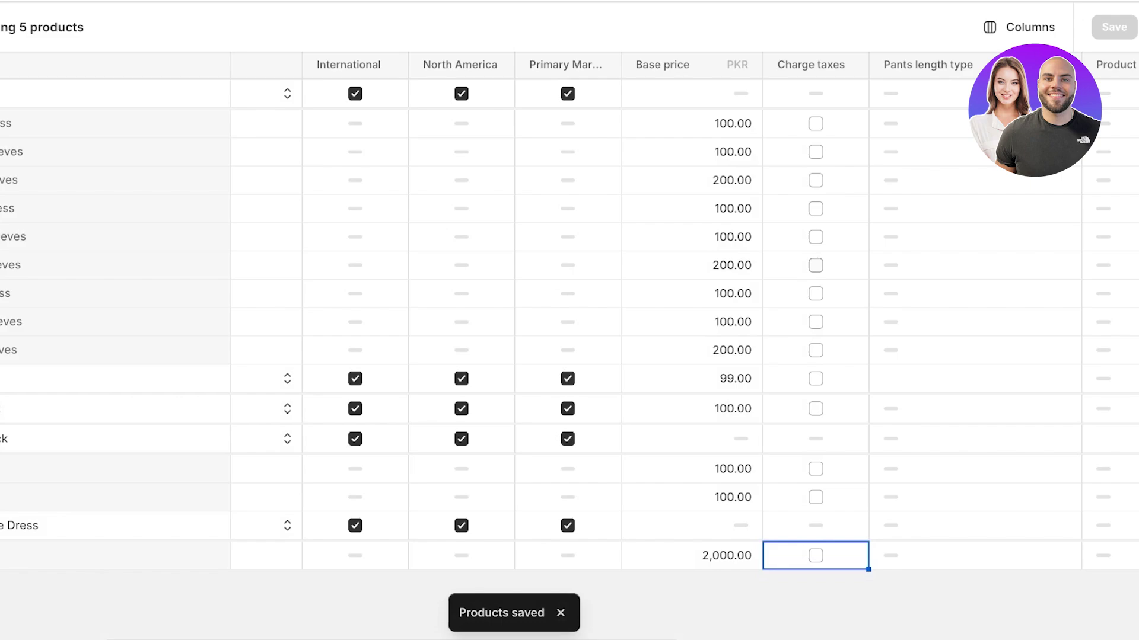
- Leave the bulk editor and open the custom shipping profile "c" in the shipping and delivery settings to review its rates and locations
key(alt+Left)
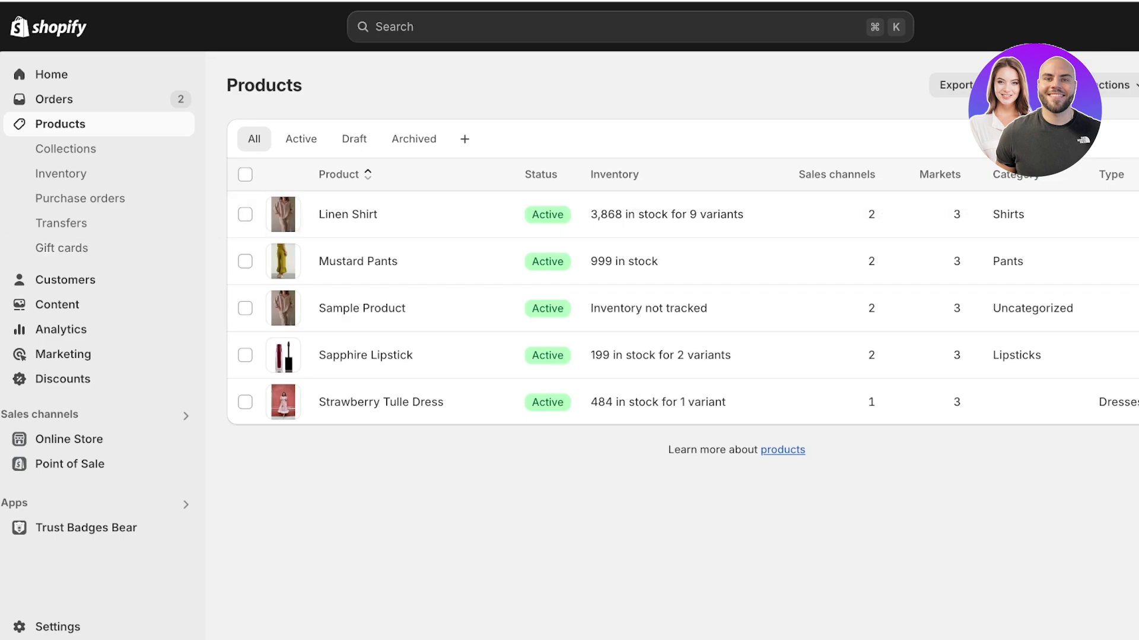
click(57, 627)
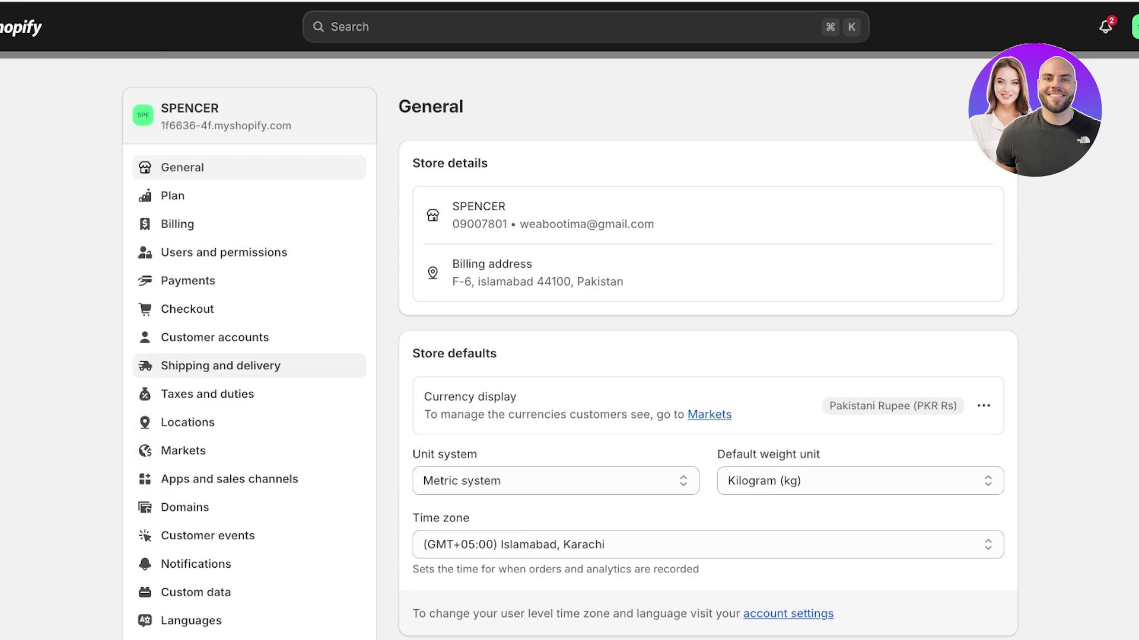
click(220, 366)
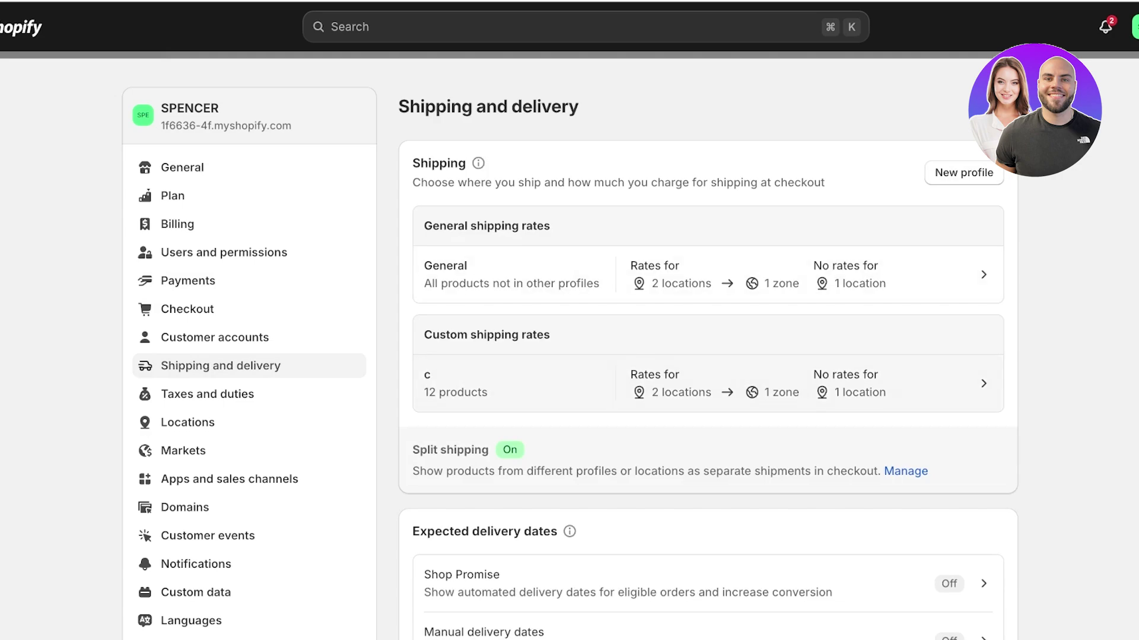
click(708, 383)
scroll(707, 349, down, 12)
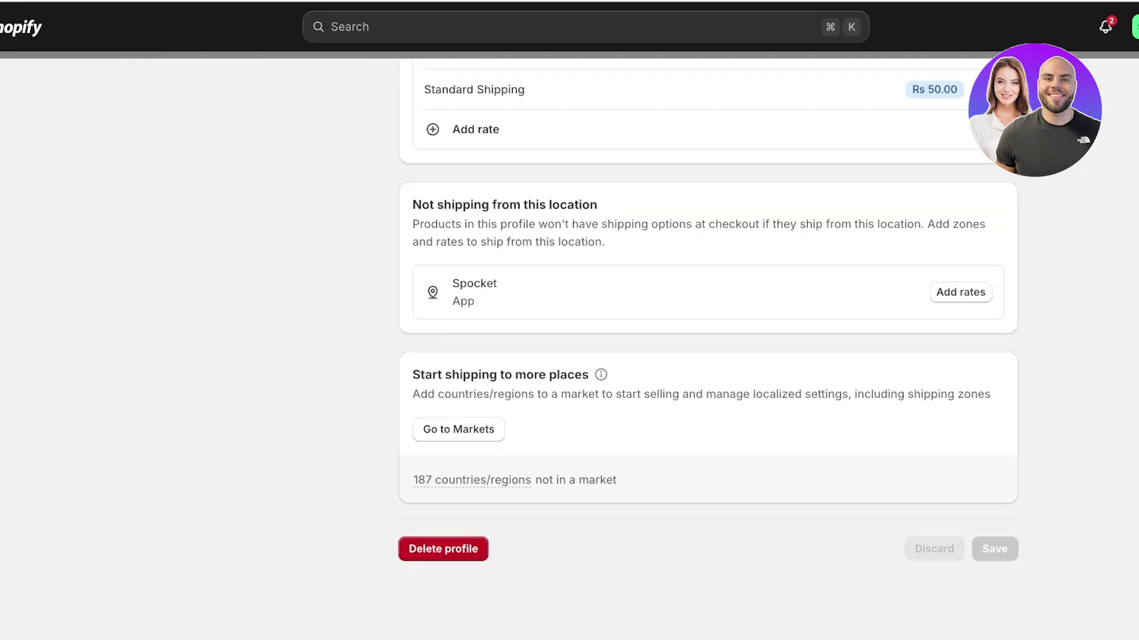
- Set the price of the Standard Shipping rate in profile "c"'s G-NA zone to Rs 0.00
scroll(708, 332, up, 2)
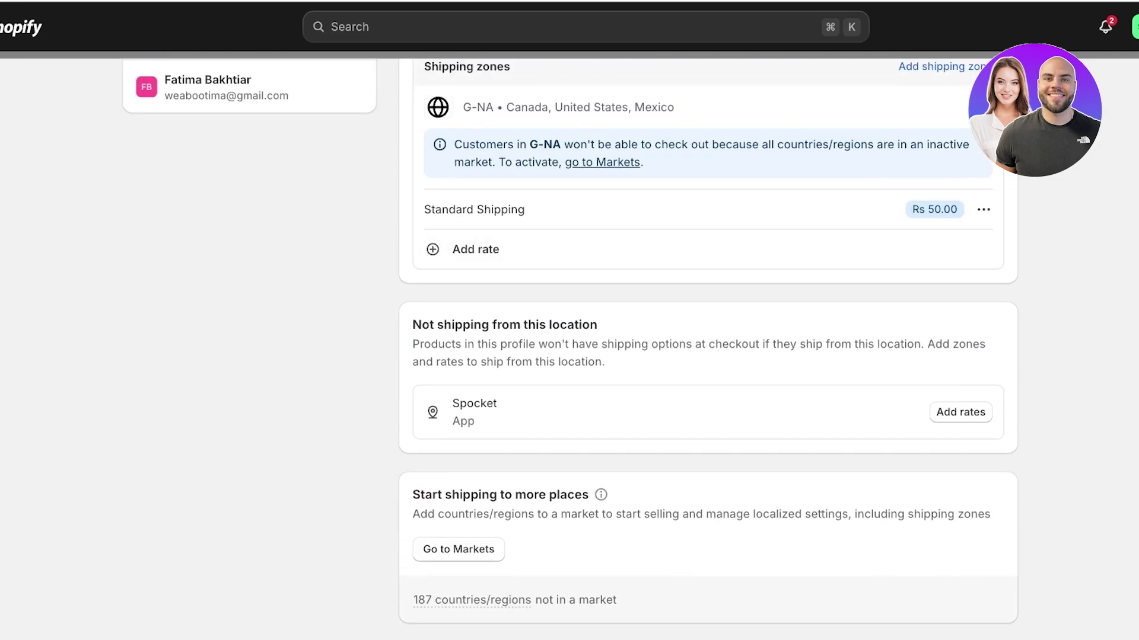
scroll(706, 332, up, 10)
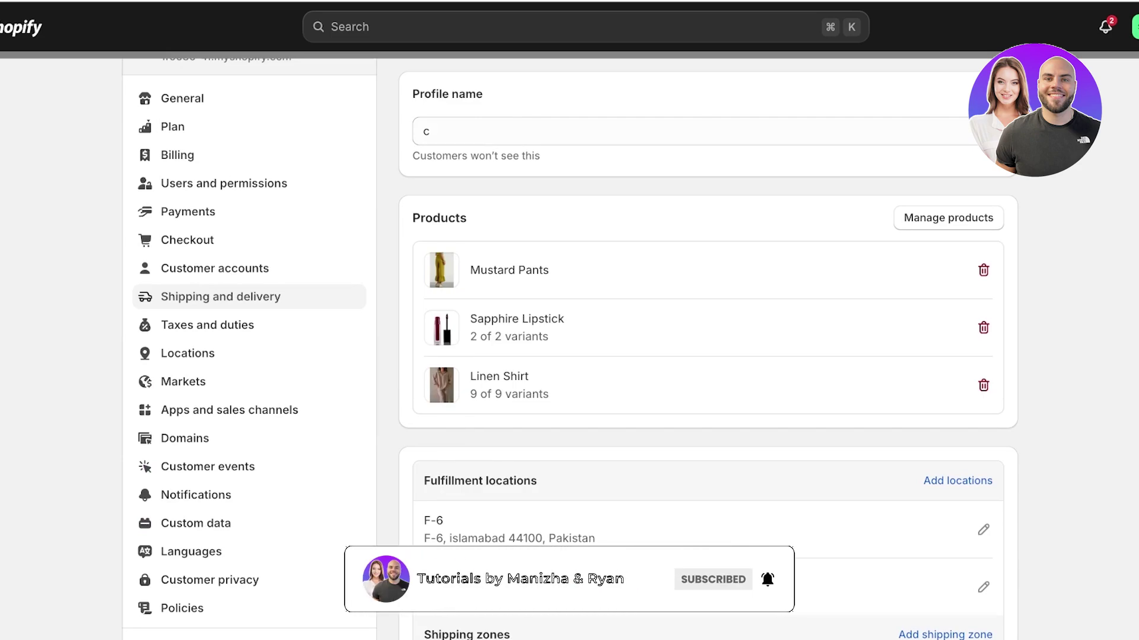
scroll(706, 332, down, 7)
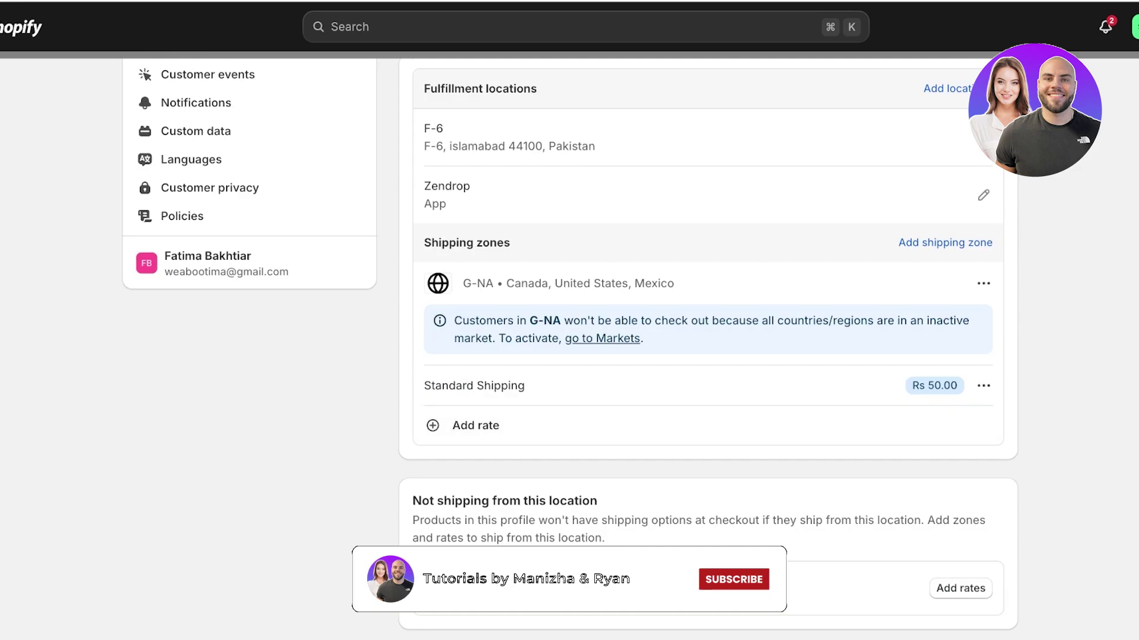
click(984, 385)
click(958, 422)
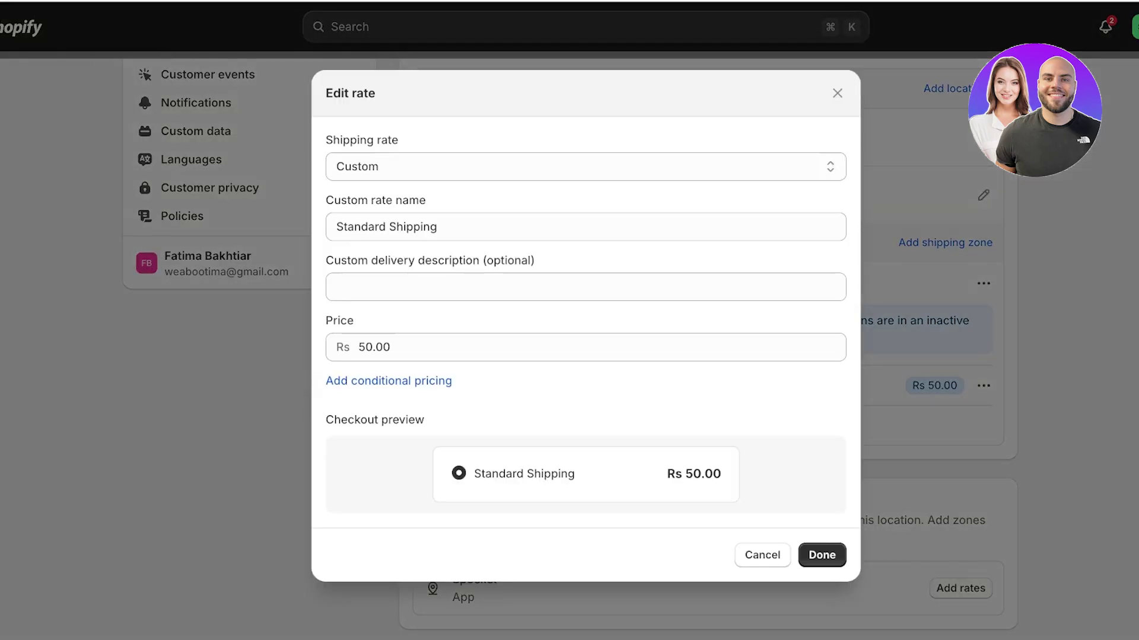
click(373, 347)
key(BackSpace)
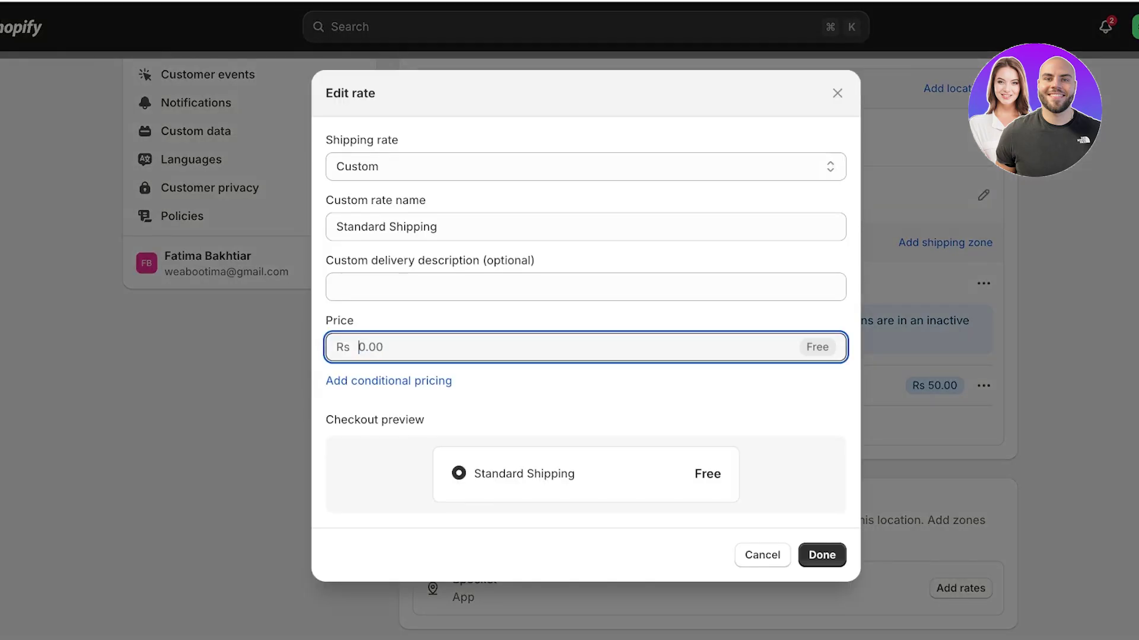
text(0)
- Rename the G-NA zone's rate to "Free Shipping" and save the shipping profile
click(586, 287)
drag(438, 227, 336, 226)
text(Free)
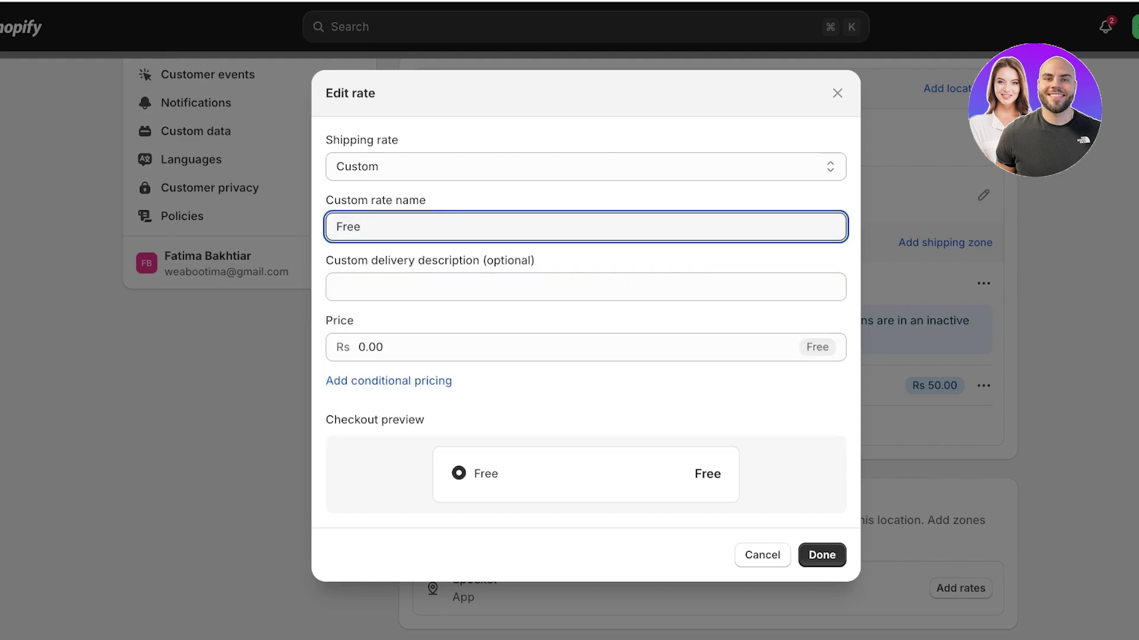
text( Shipping)
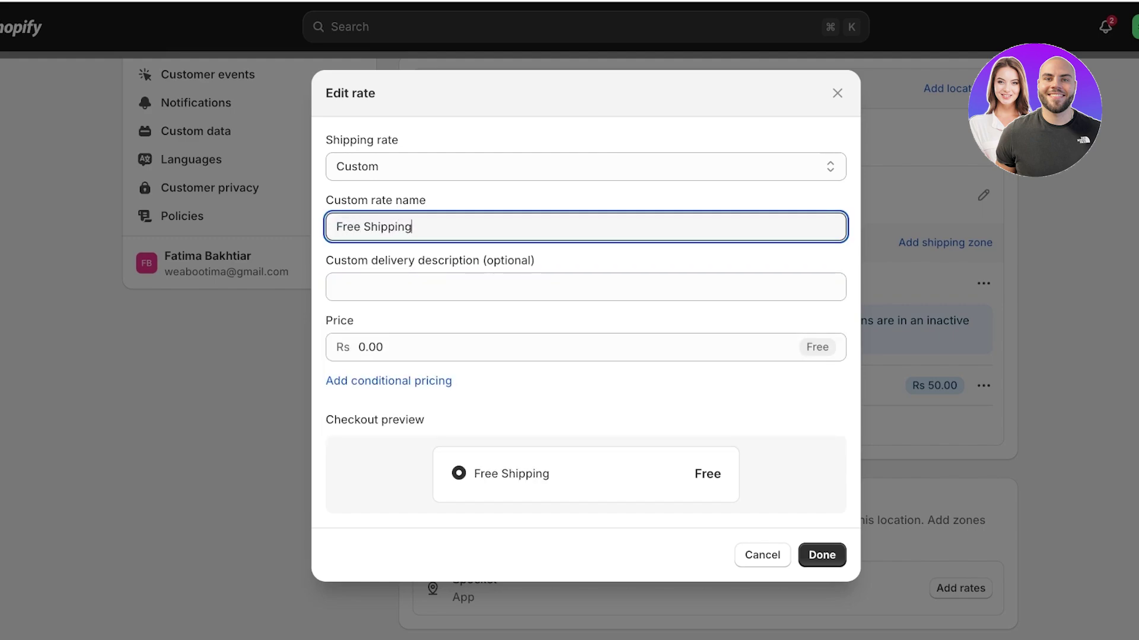
click(822, 555)
scroll(707, 349, up, 4)
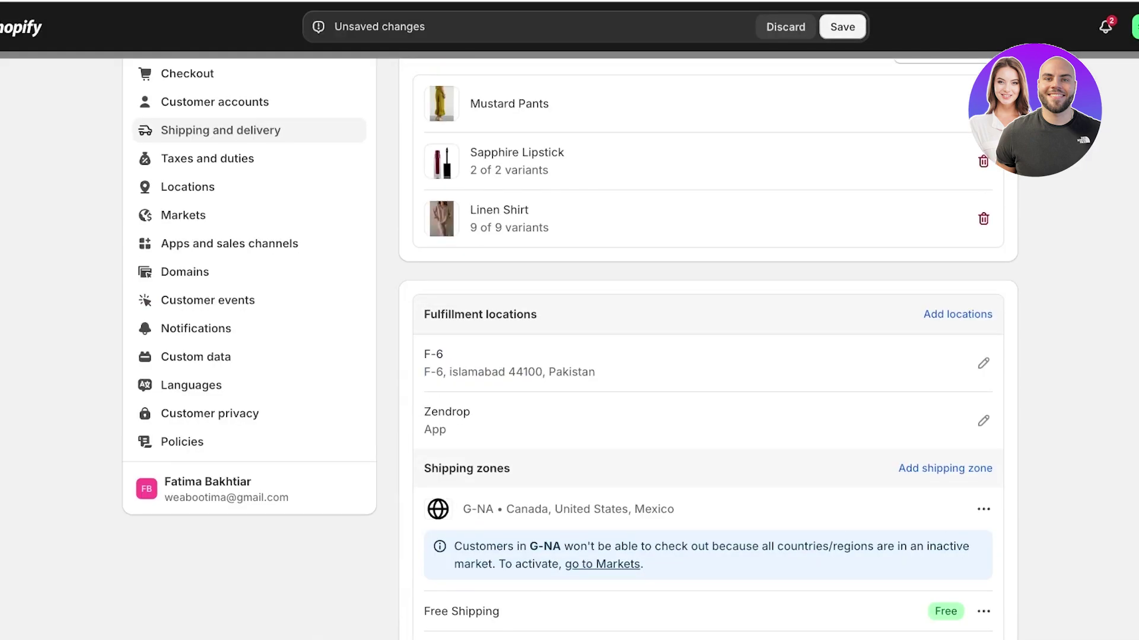
click(842, 27)
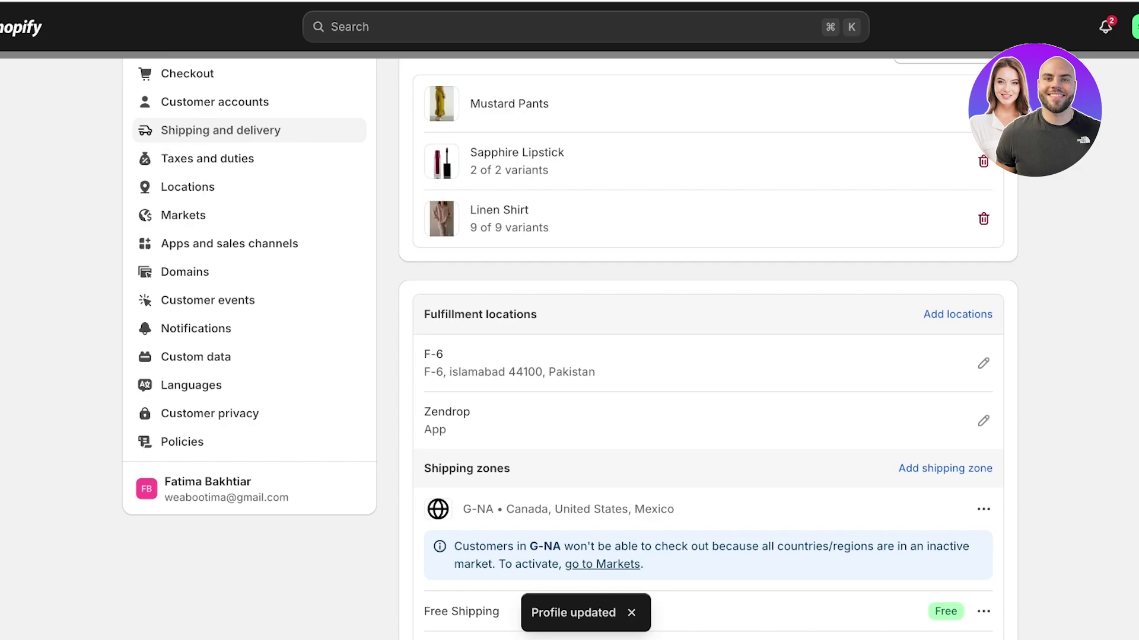
- Set the General profile's Standard Shipping rate for H-North America to Rs 0 and save the profile
click(220, 130)
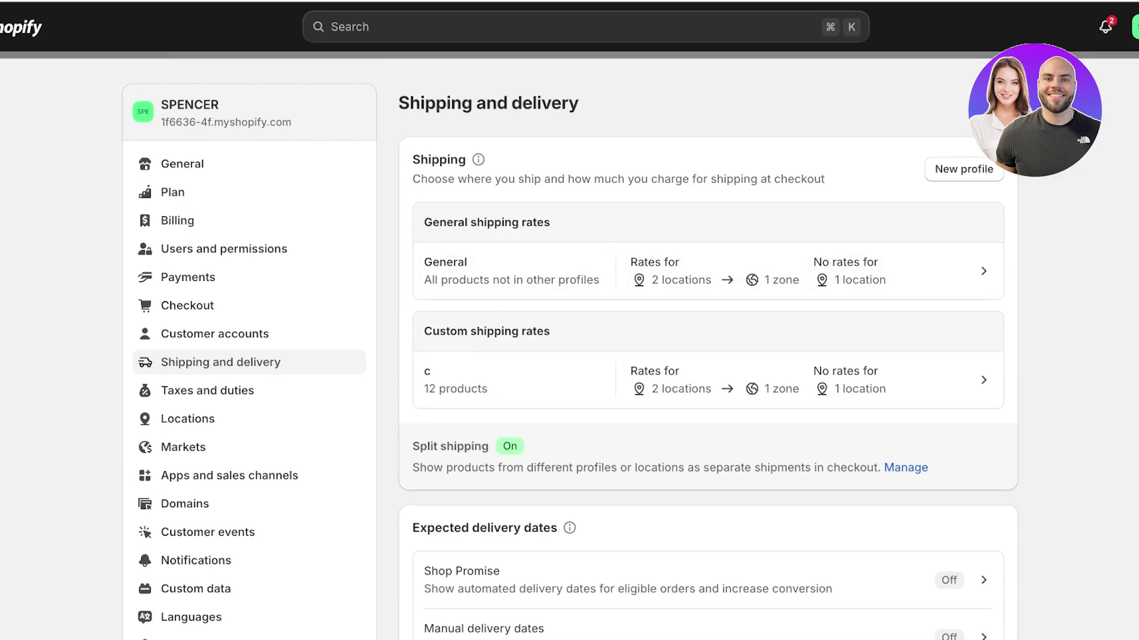
click(708, 271)
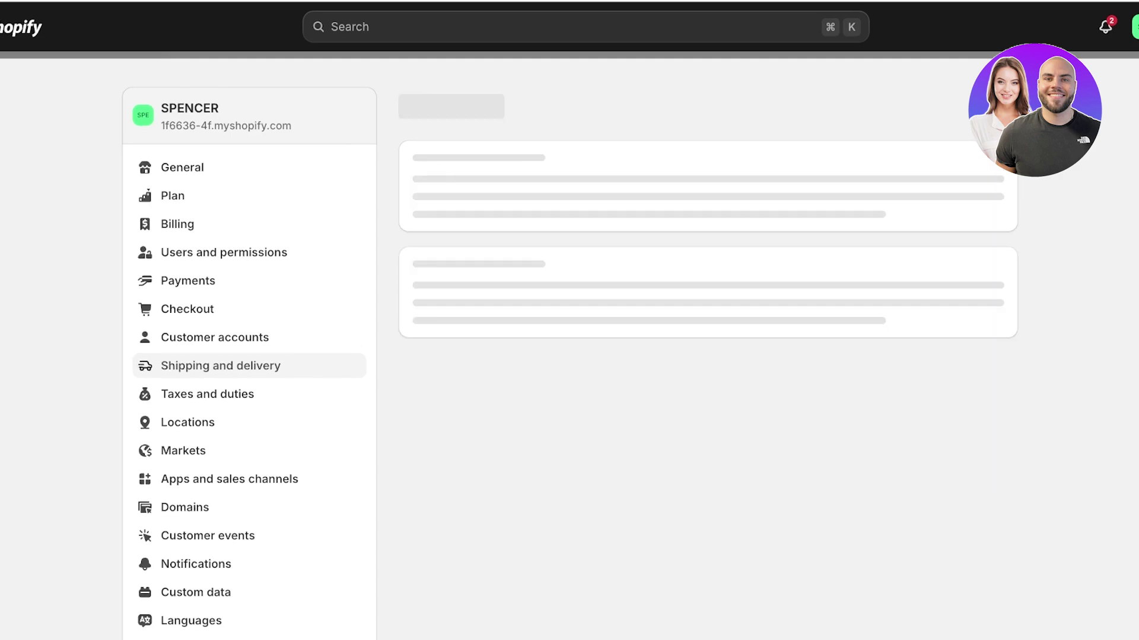
scroll(569, 361, down, 5)
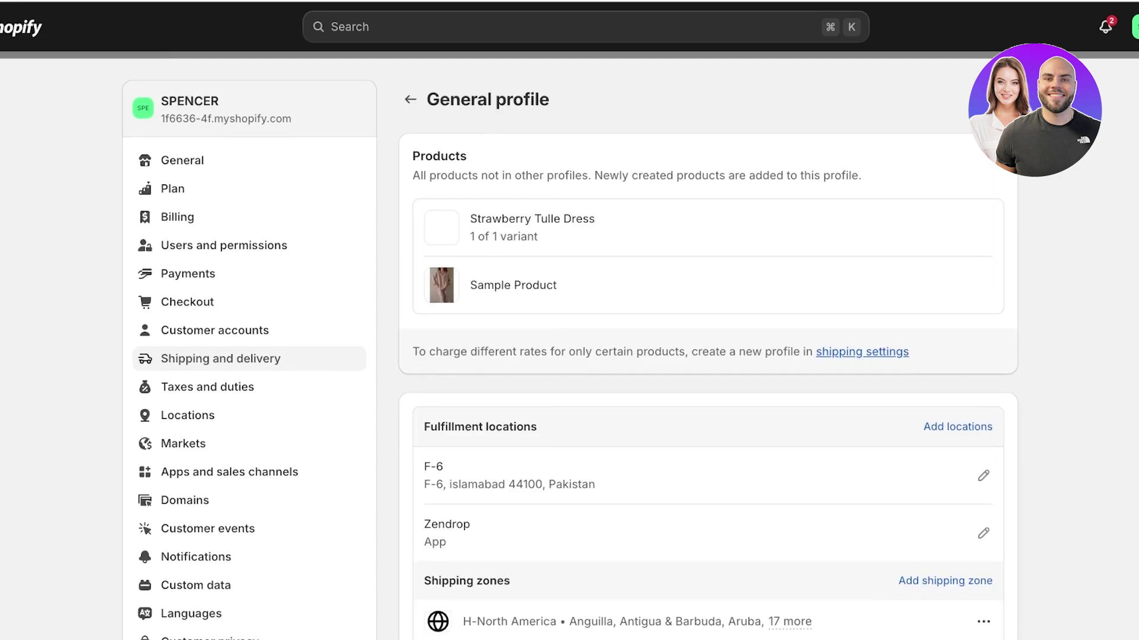
scroll(570, 361, down, 3)
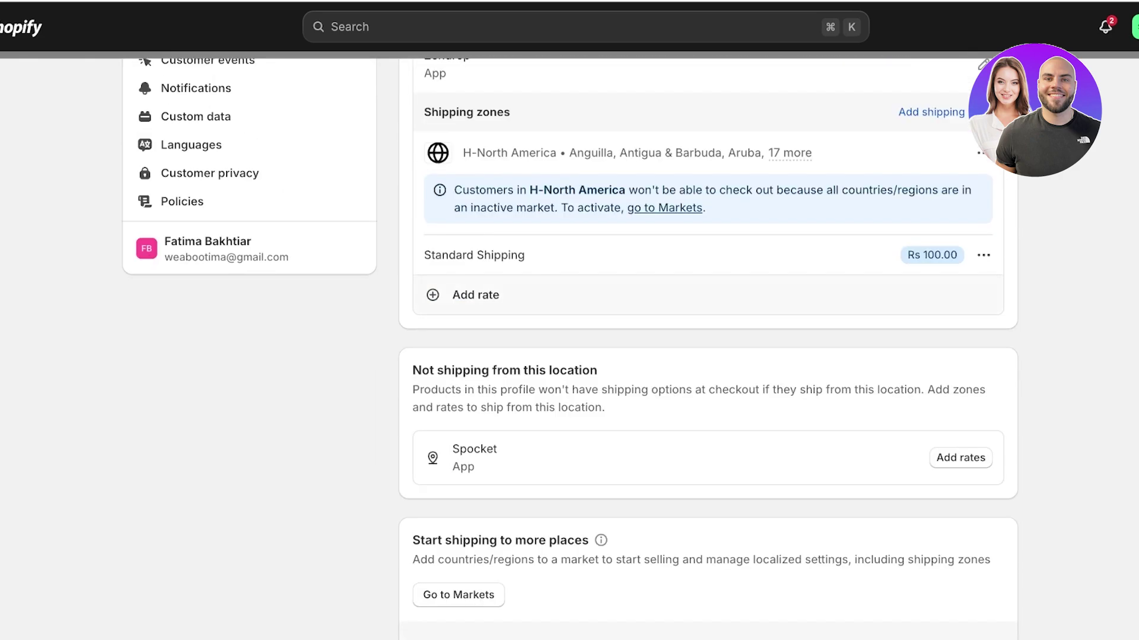
click(983, 255)
click(959, 364)
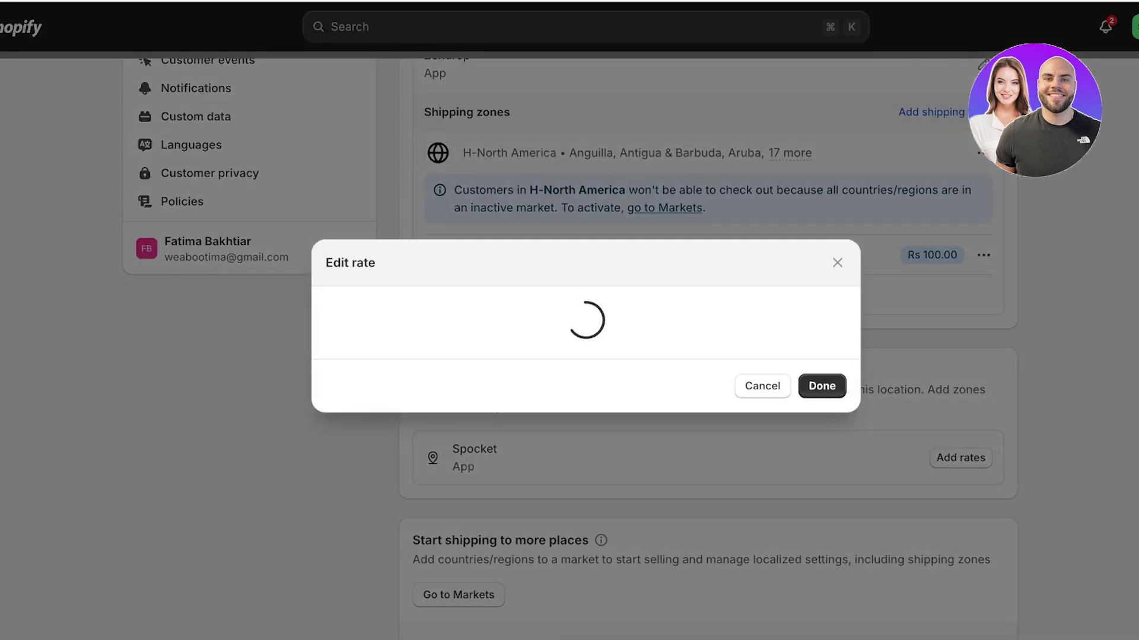
click(376, 347)
text(0)
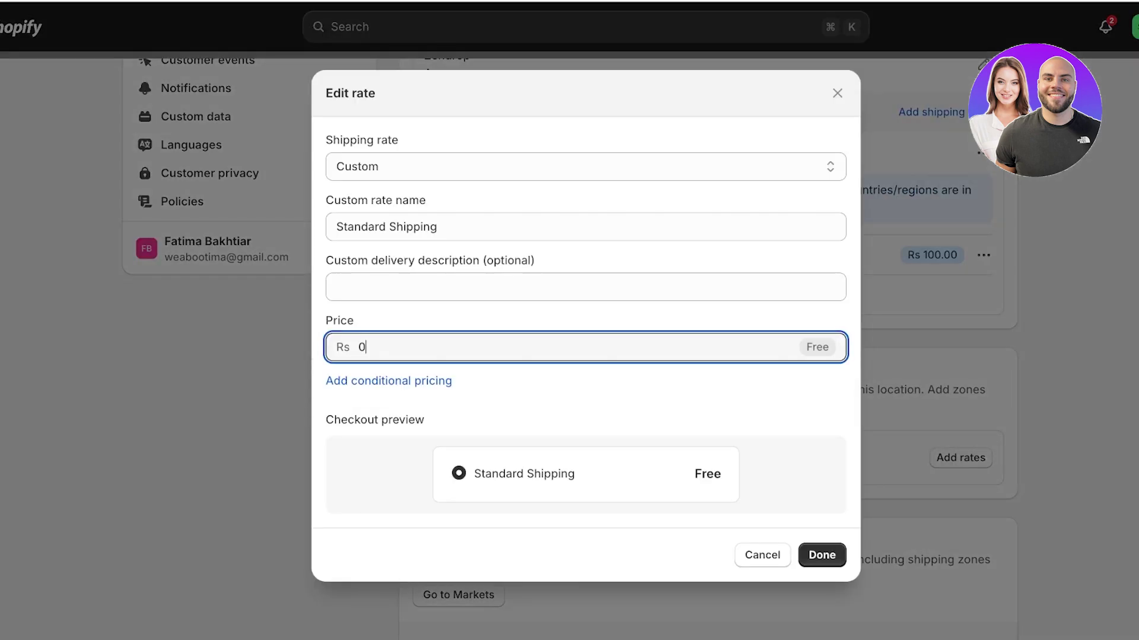
click(821, 555)
click(842, 26)
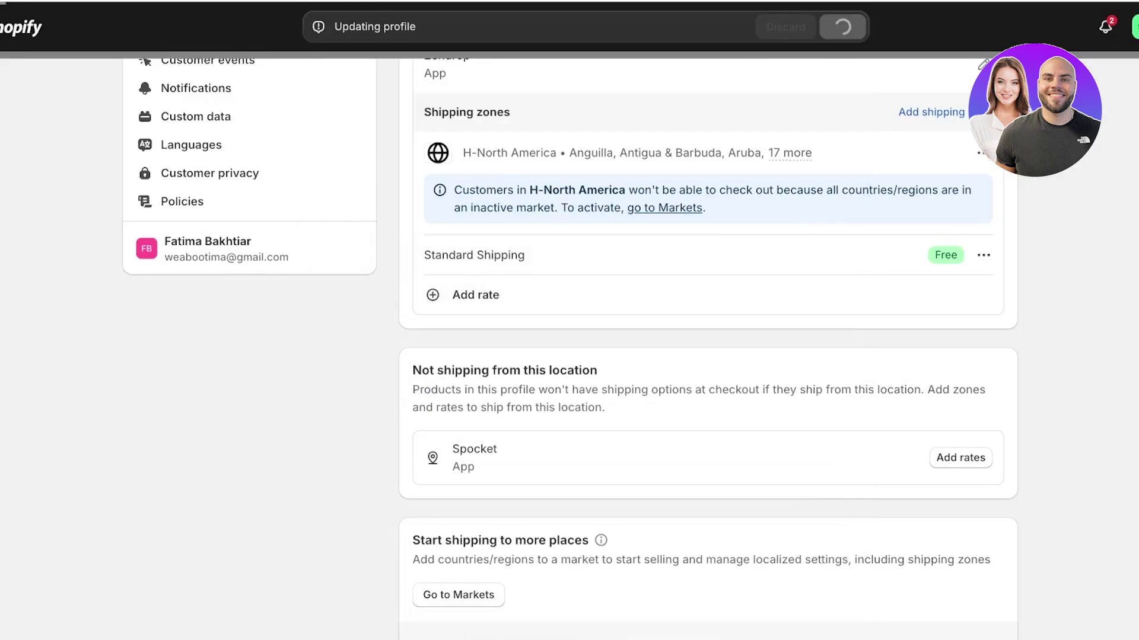
scroll(708, 295, down, 3)
scroll(569, 349, up, 10)
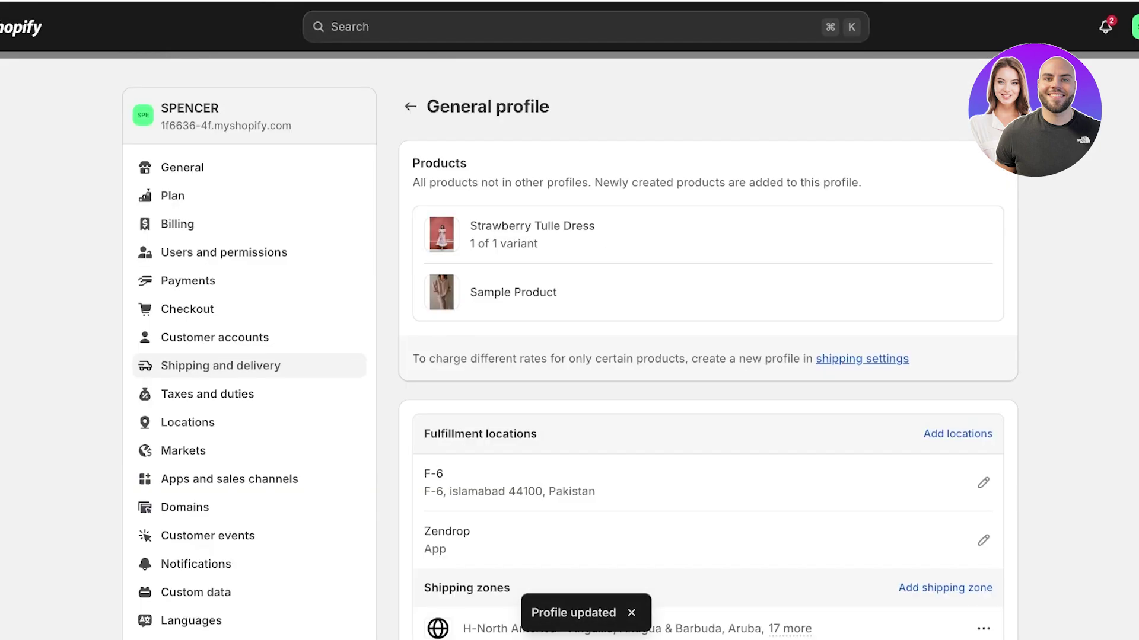
- Recheck the General profile's zones and rates, and review the remaining shipping and delivery settings through custom order fulfillment
click(410, 107)
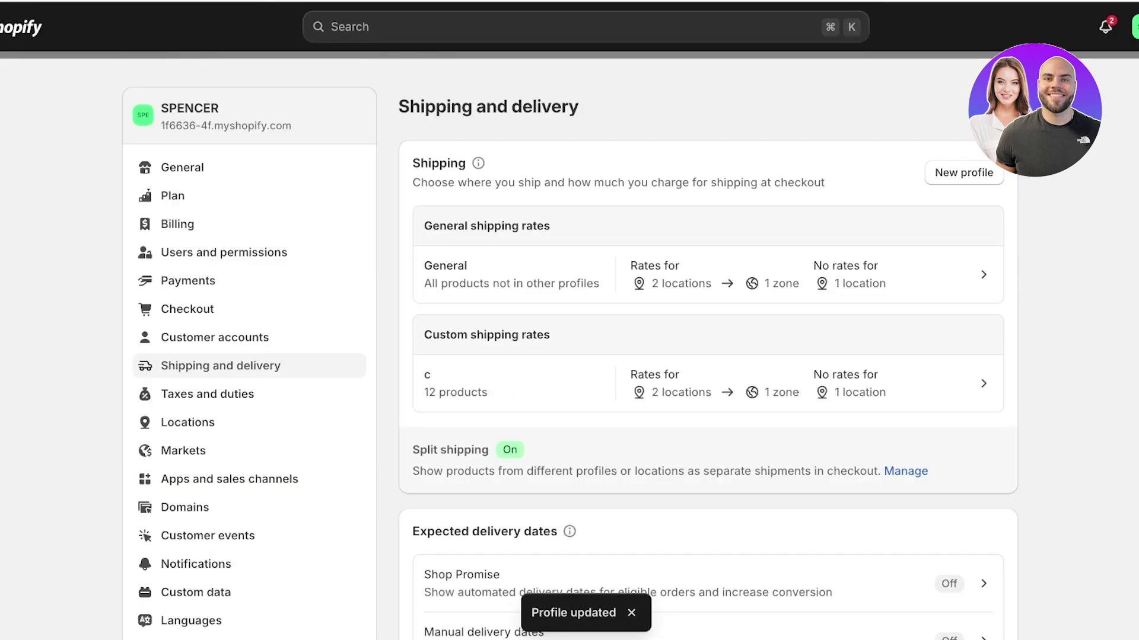
scroll(570, 350, down, 1)
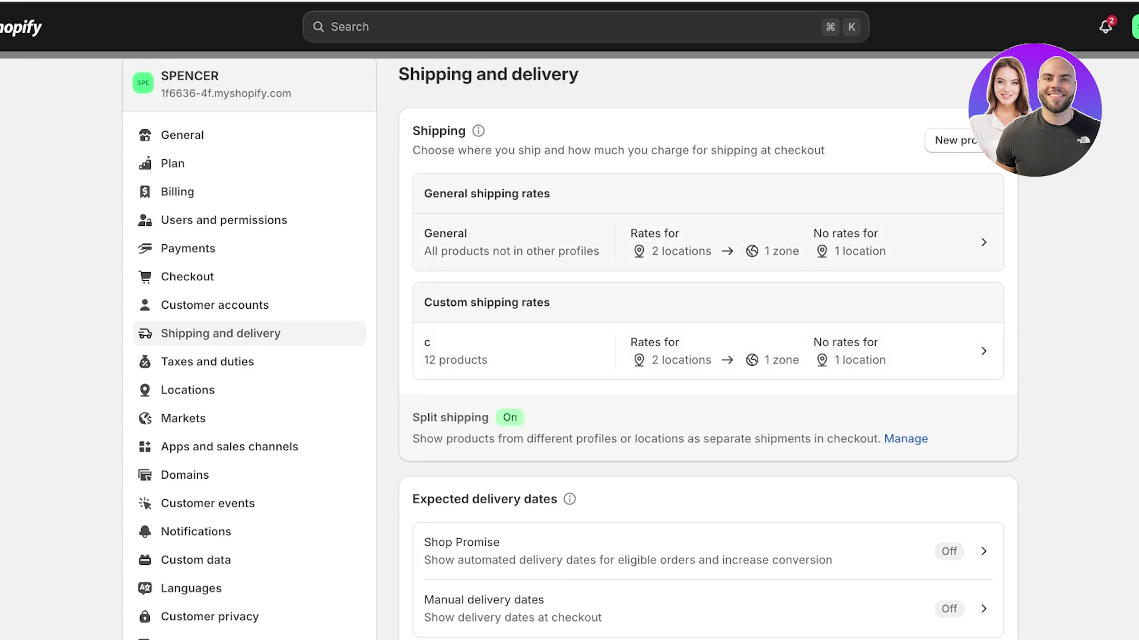
click(707, 242)
scroll(707, 242, down, 3)
scroll(570, 350, down, 9)
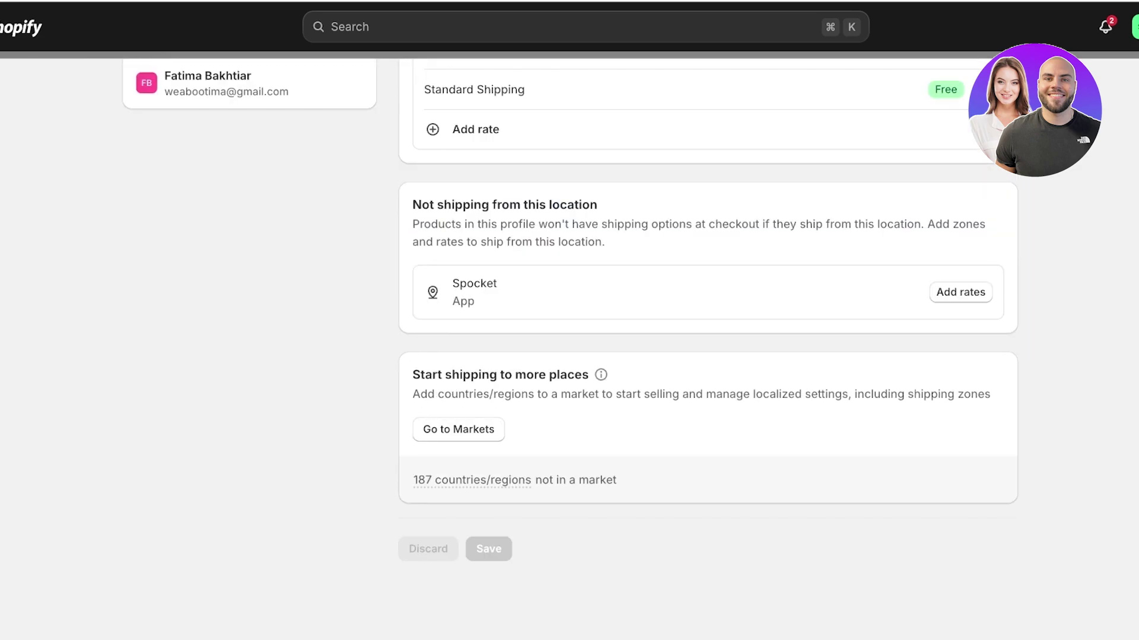
scroll(569, 350, up, 9)
scroll(569, 350, up, 3)
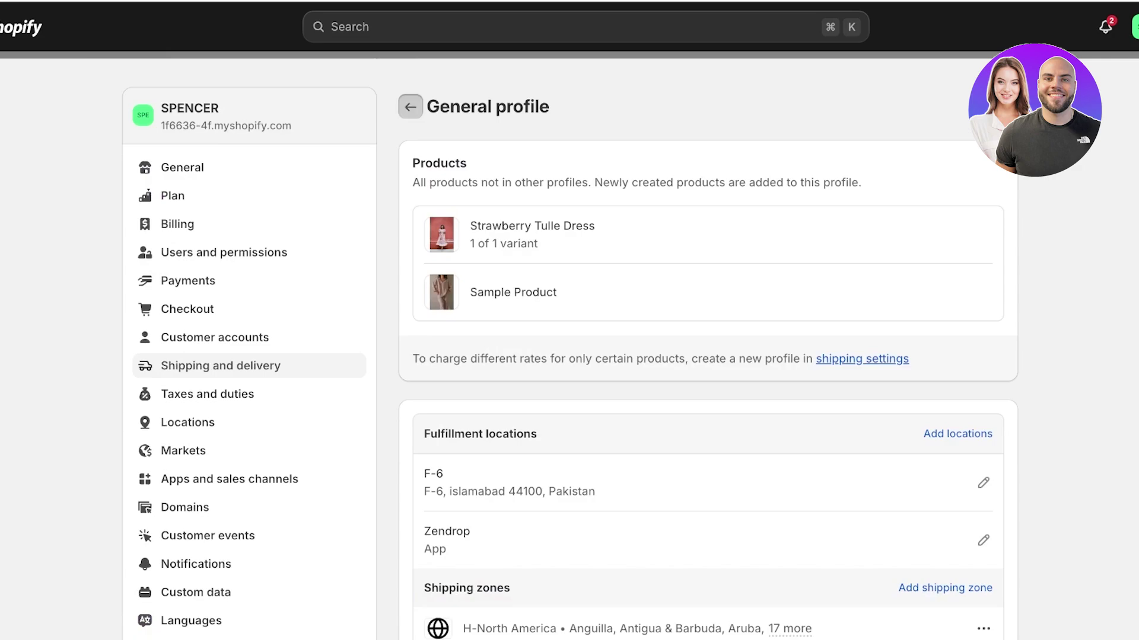
click(411, 107)
scroll(570, 350, down, 8)
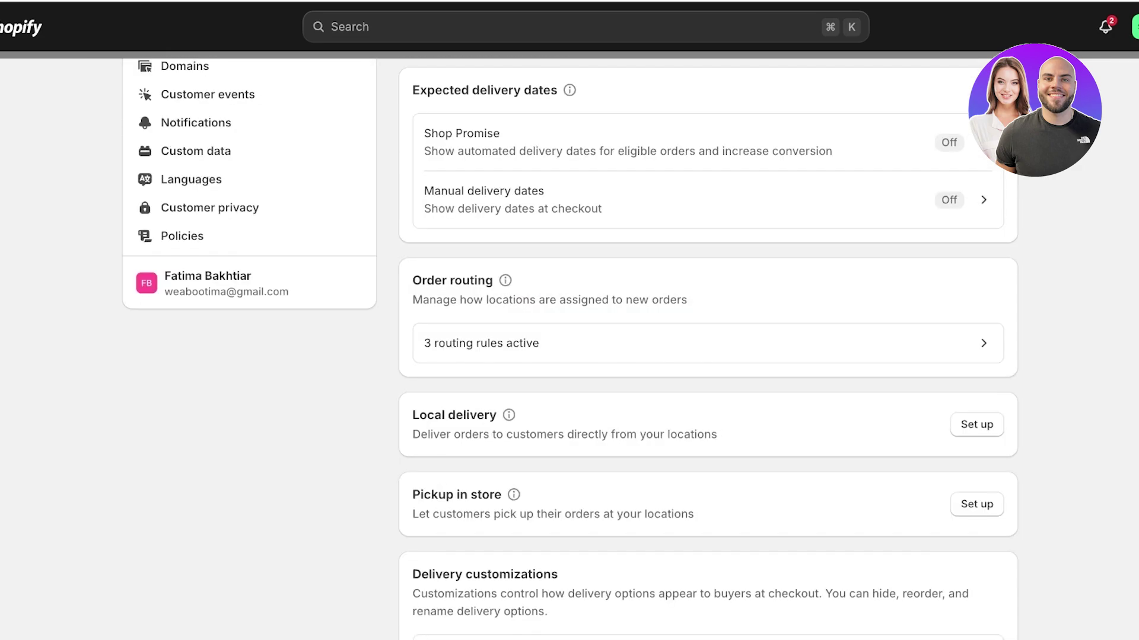
scroll(569, 350, down, 8)
scroll(569, 350, down, 4)
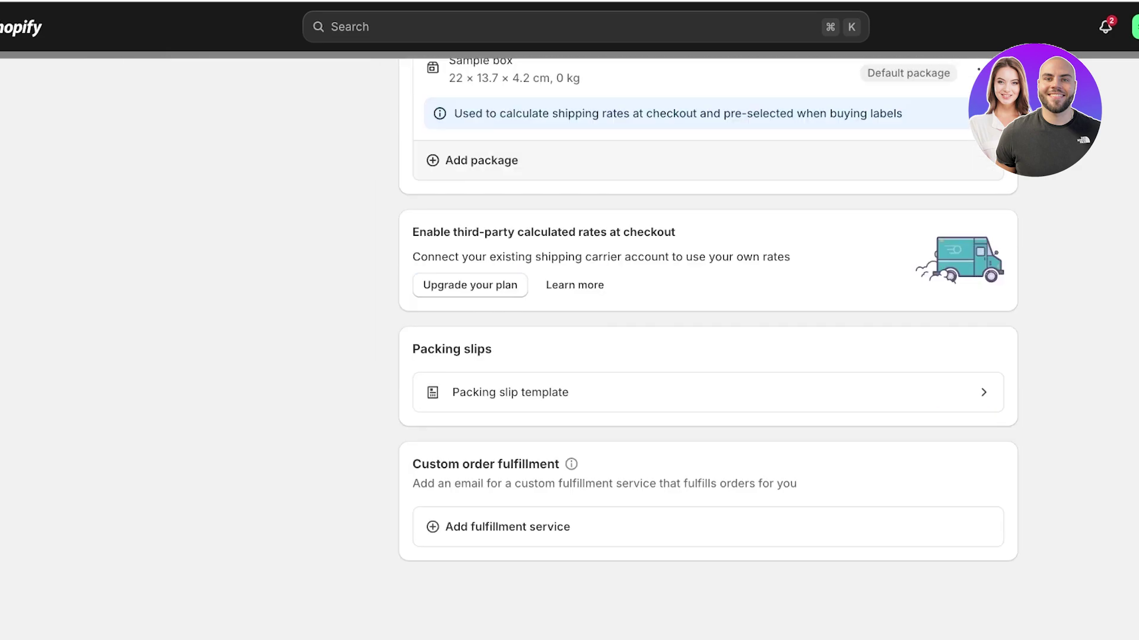
- Create a new custom shipping profile and name it "ALI products"
scroll(570, 350, up, 19)
click(672, 383)
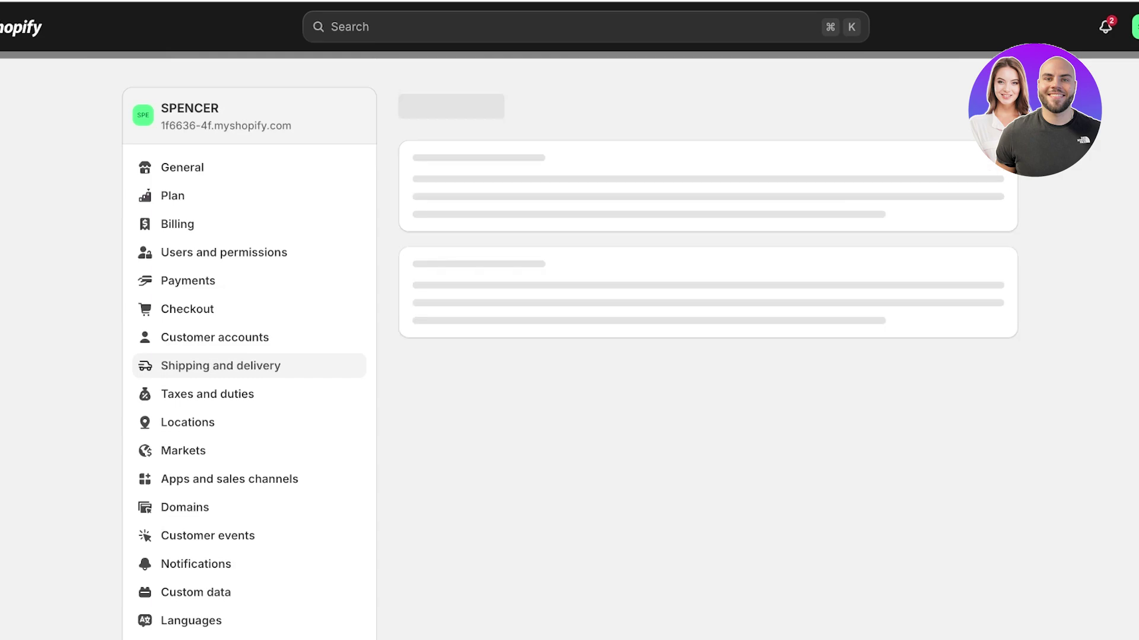
click(467, 199)
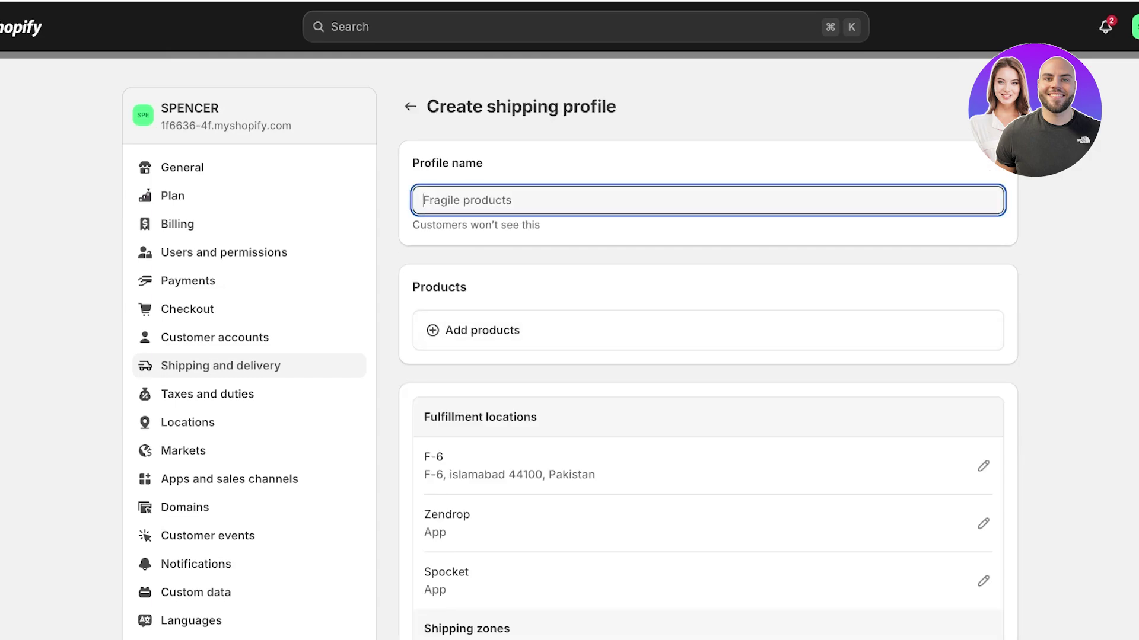
text(ALI produc)
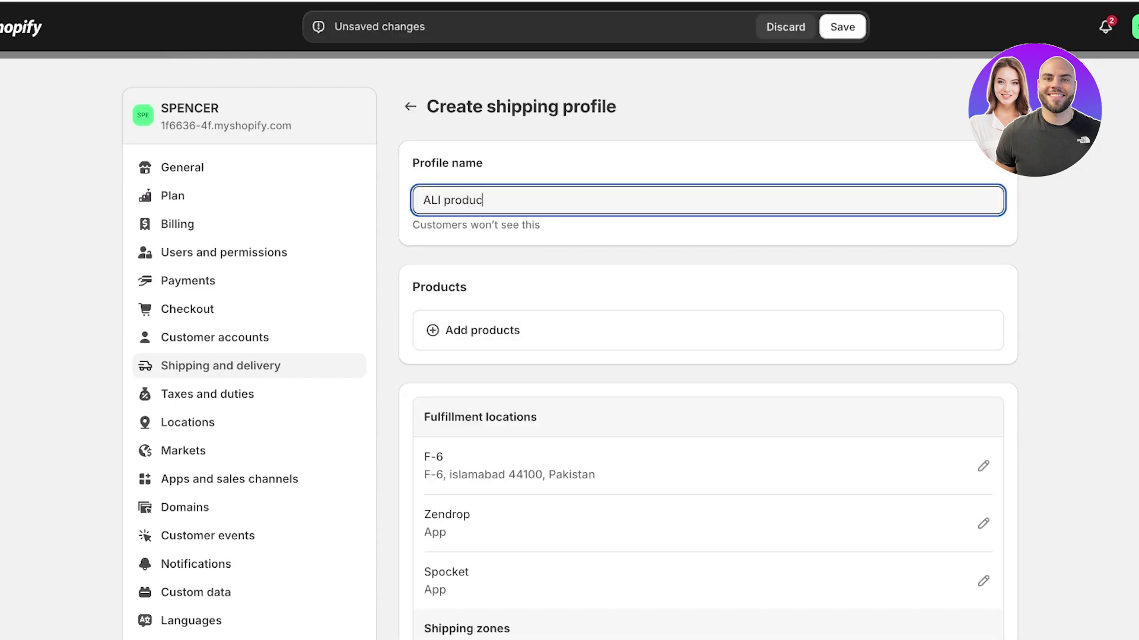
text(ts)
- Start a new shipping zone in the profile and include all of Asia and Europe
scroll(707, 332, down, 3)
scroll(708, 332, down, 3)
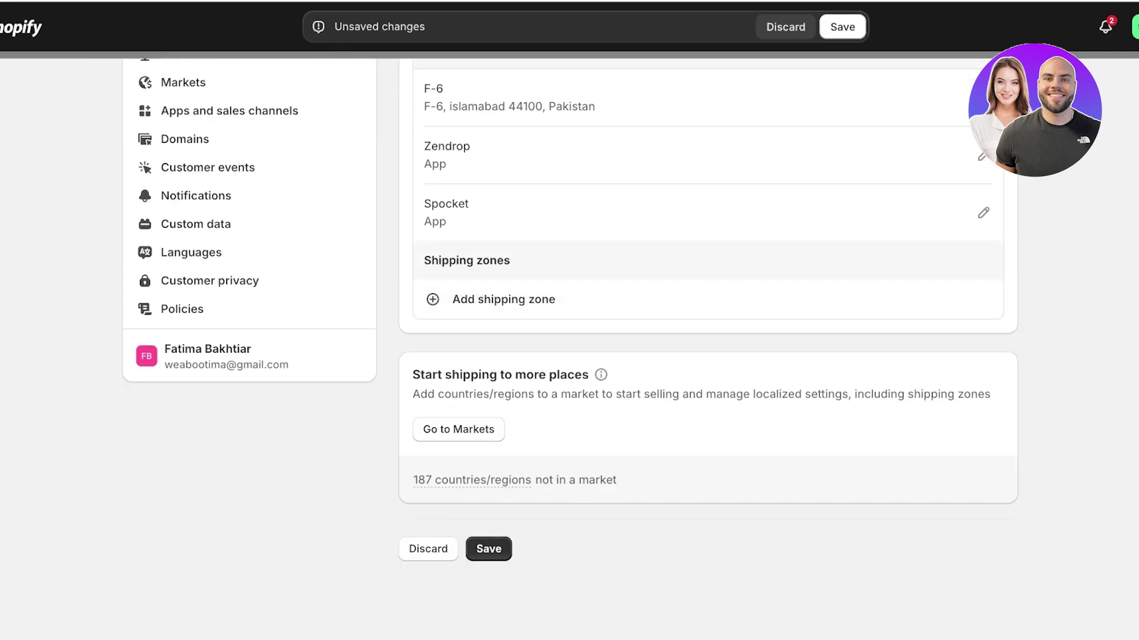
click(503, 299)
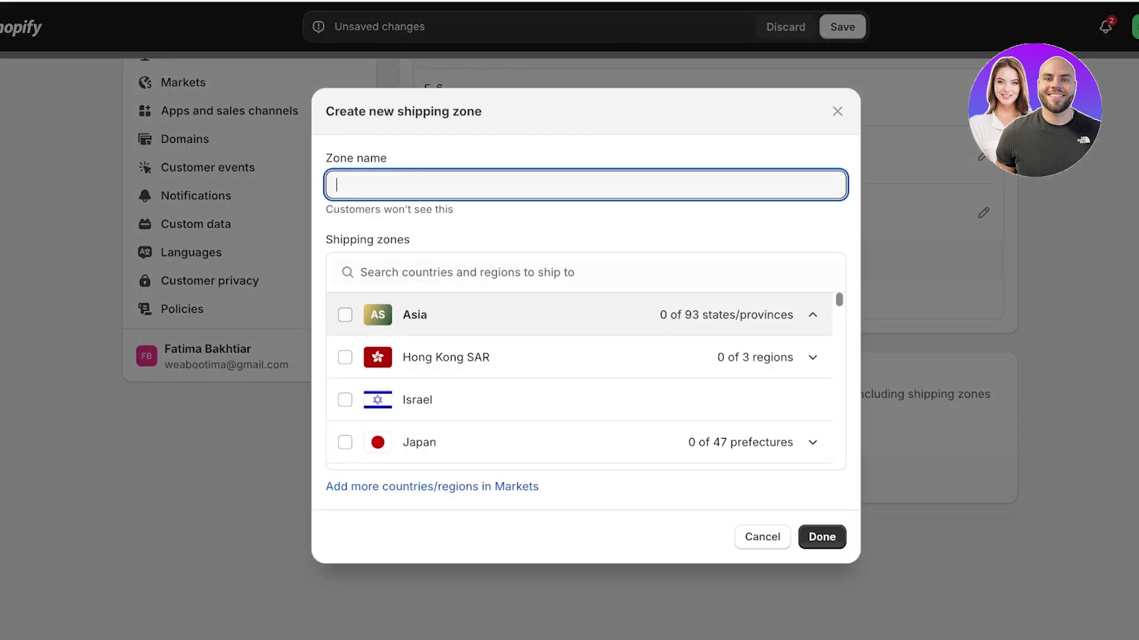
click(344, 315)
scroll(579, 377, down, 5)
scroll(579, 377, up, 5)
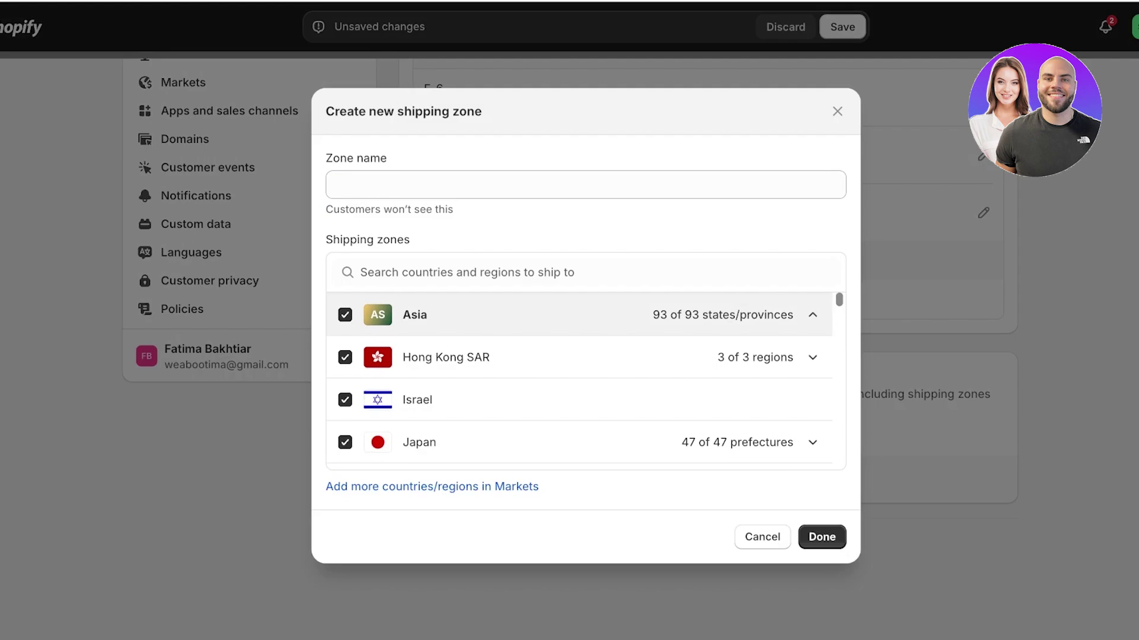
click(812, 315)
click(344, 357)
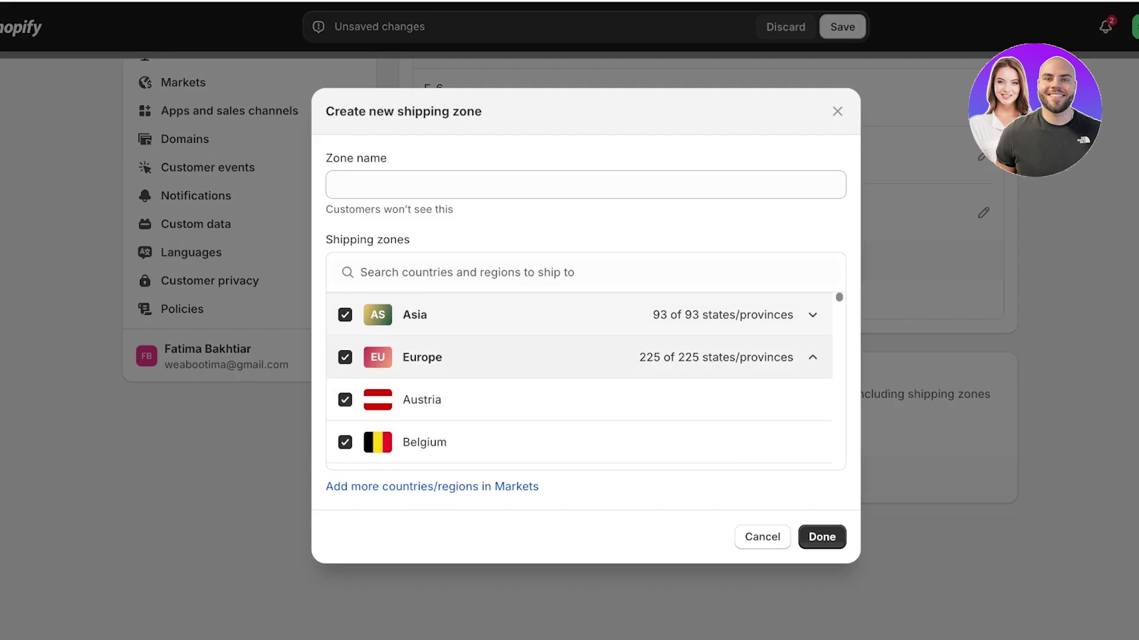
- Include all of North America and Oceania in the new shipping zone
click(811, 357)
click(344, 400)
click(344, 443)
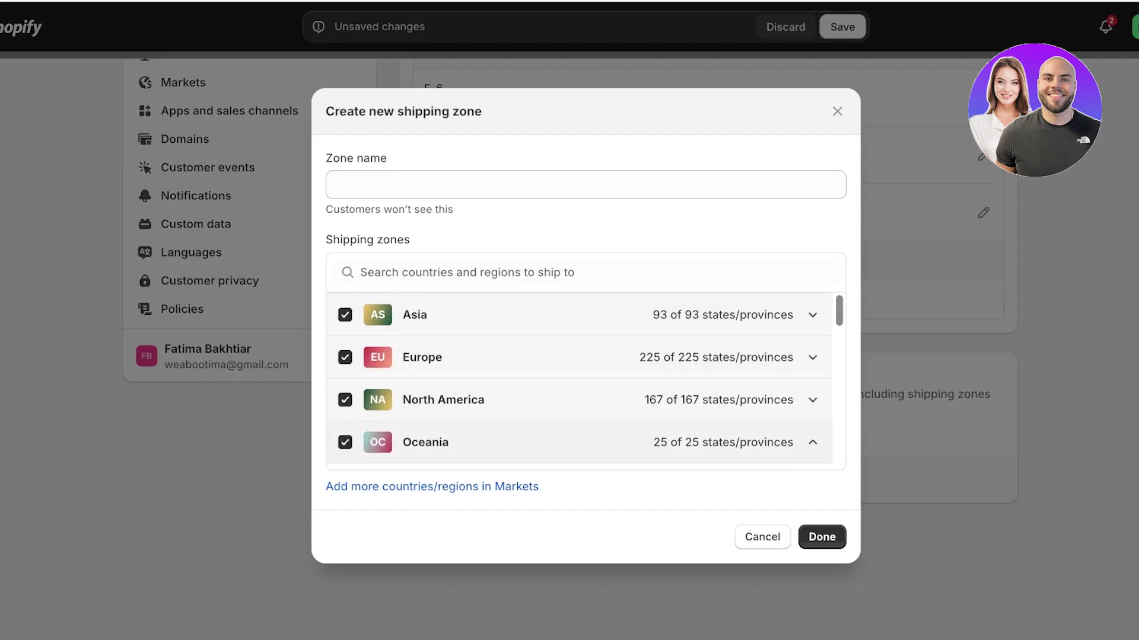
scroll(579, 380, down, 2)
click(812, 406)
click(812, 407)
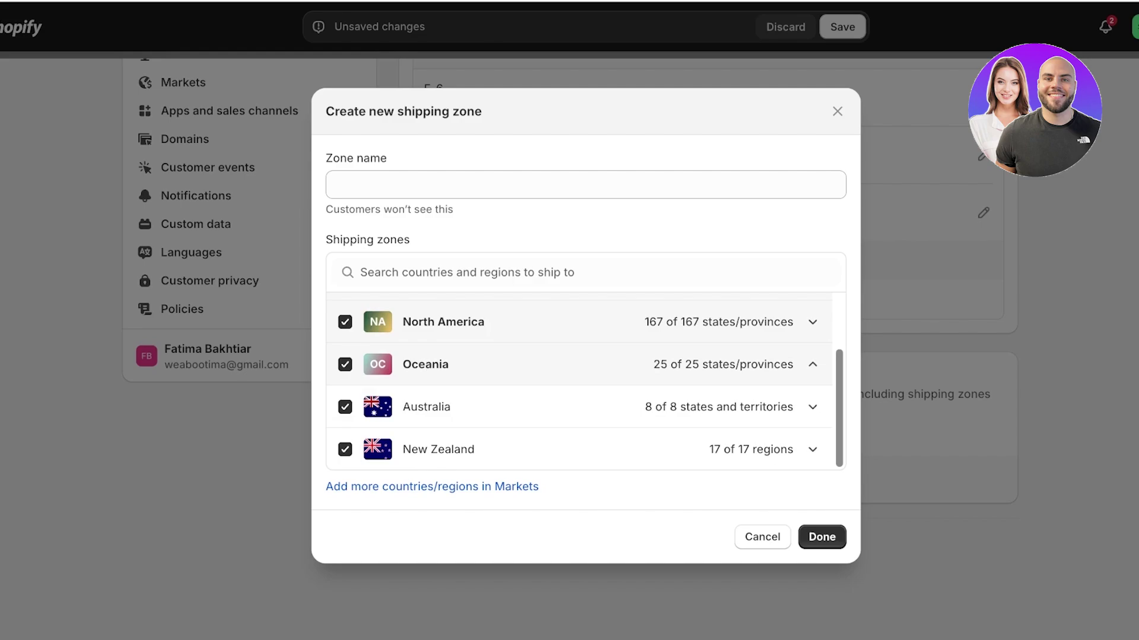
- Name the new shipping zone "All Zones" and add it to the profile
click(822, 537)
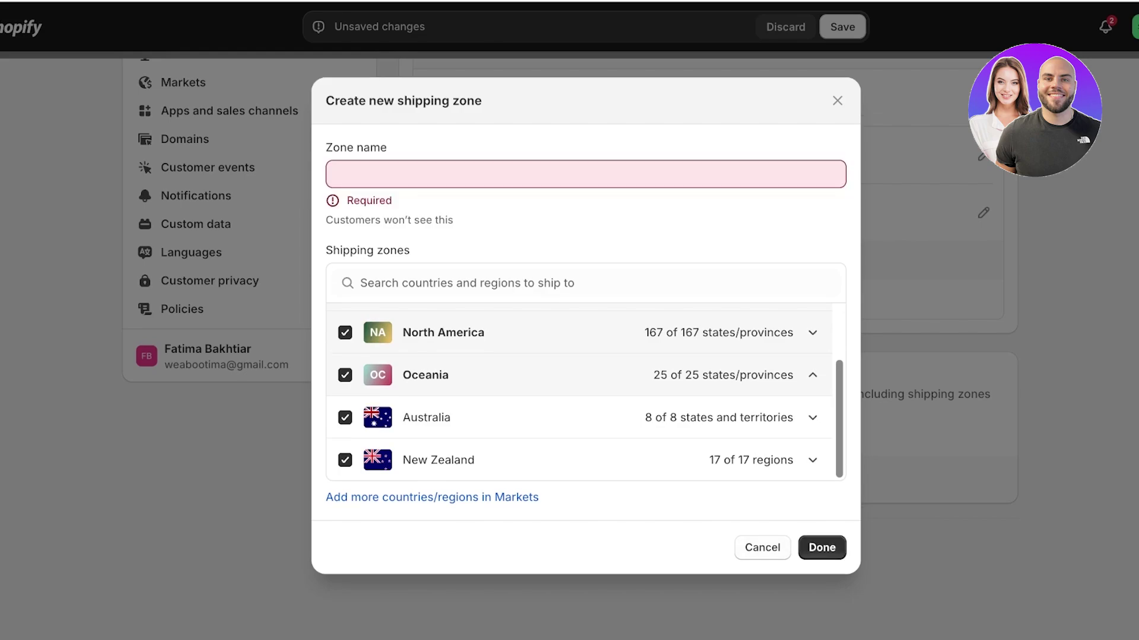
click(586, 173)
text(Al)
key(BackSpace)
key(BackSpace)
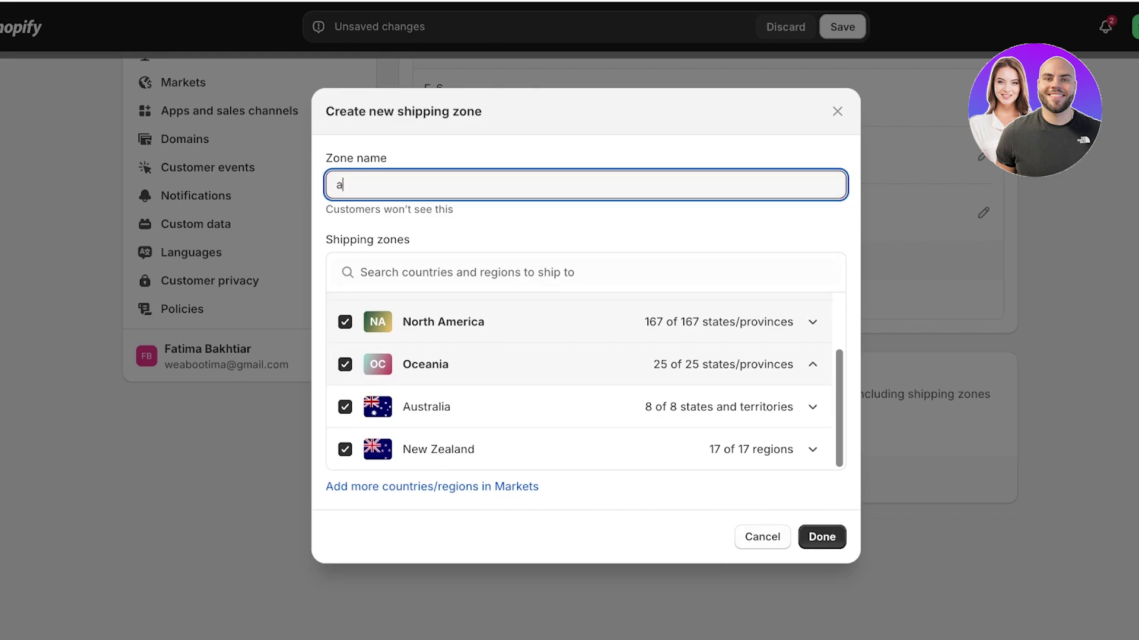
text(All Zones)
click(822, 536)
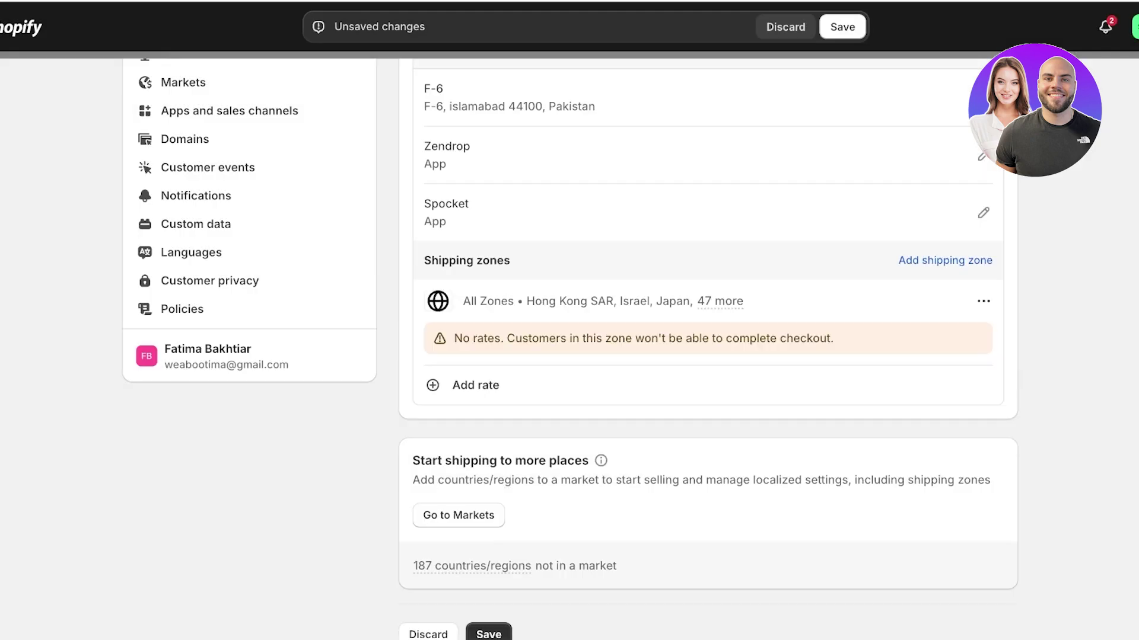
- Add a free custom flat rate named "Free Shipping" to the All Zones shipping zone and save the ALI products profile
scroll(569, 348, up, 2)
click(475, 511)
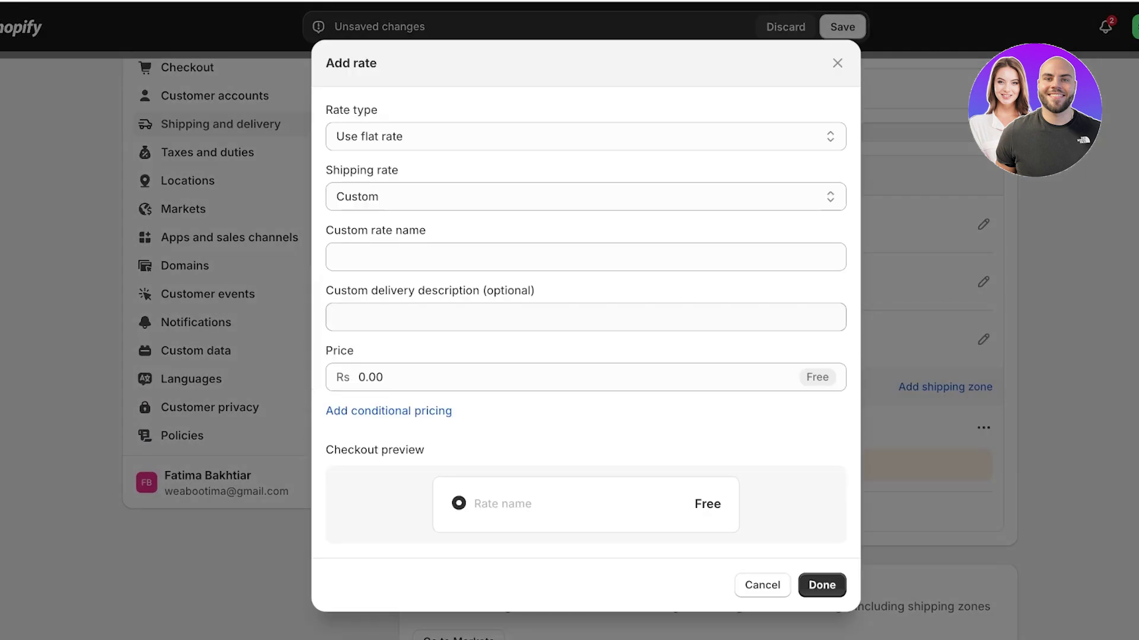
click(585, 136)
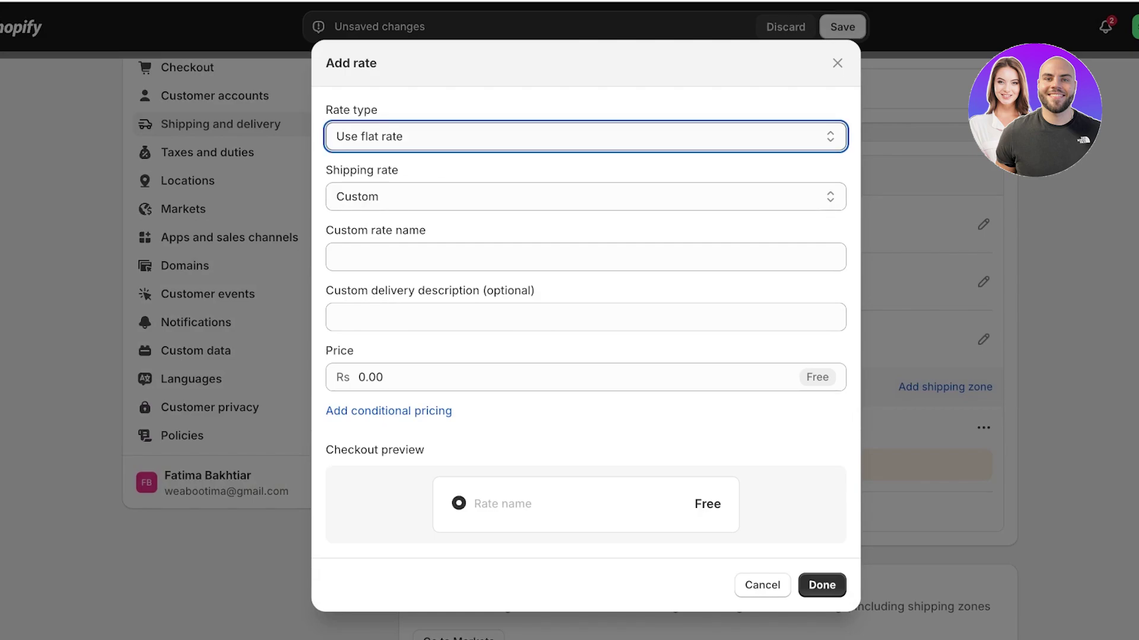
click(585, 257)
text(Al)
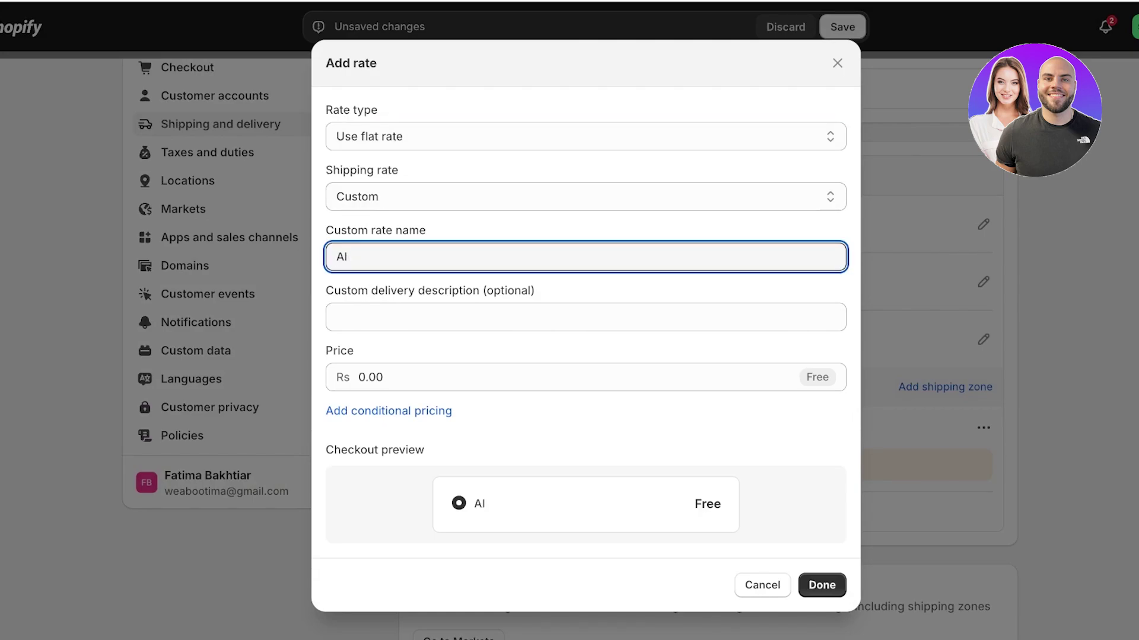
key(BackSpace)
key(BackSpace)
text(Free Shipping)
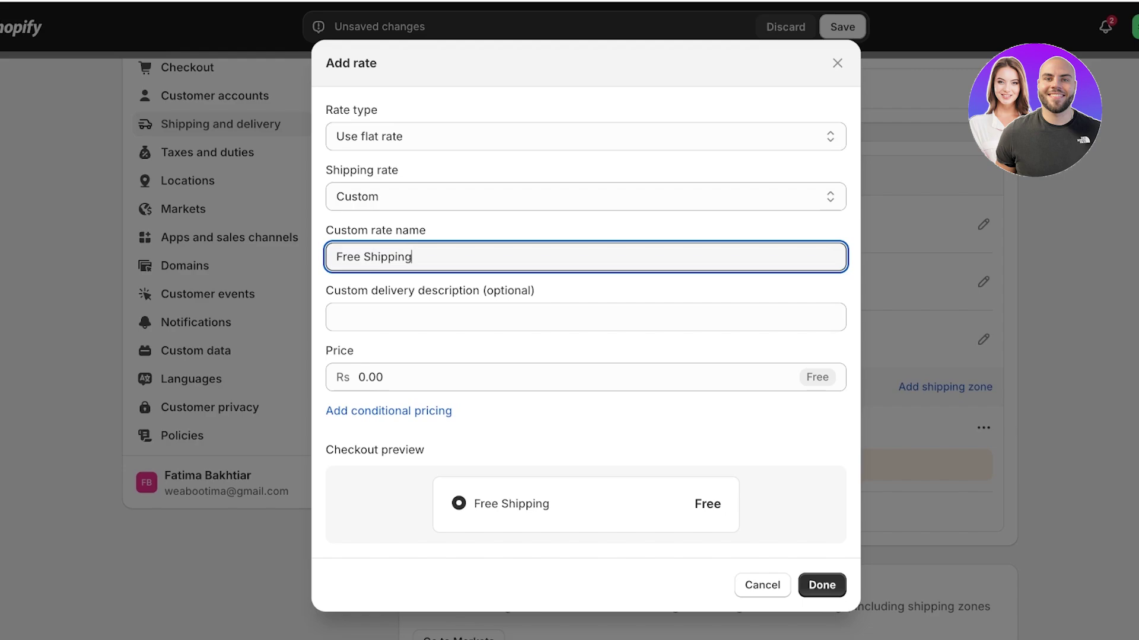
click(822, 585)
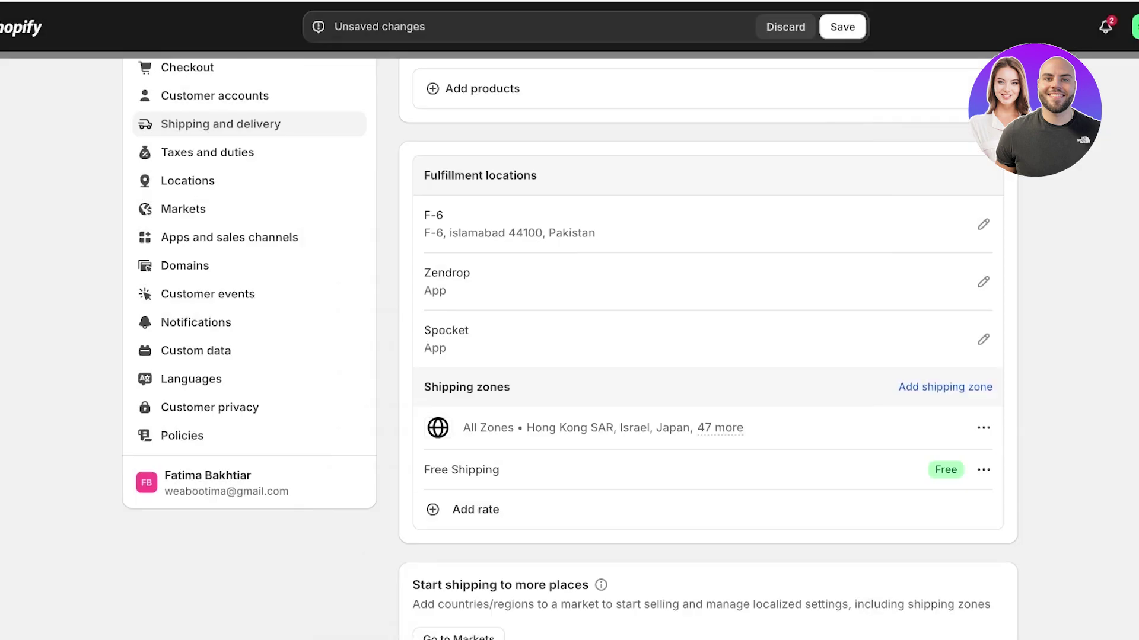
scroll(570, 350, up, 5)
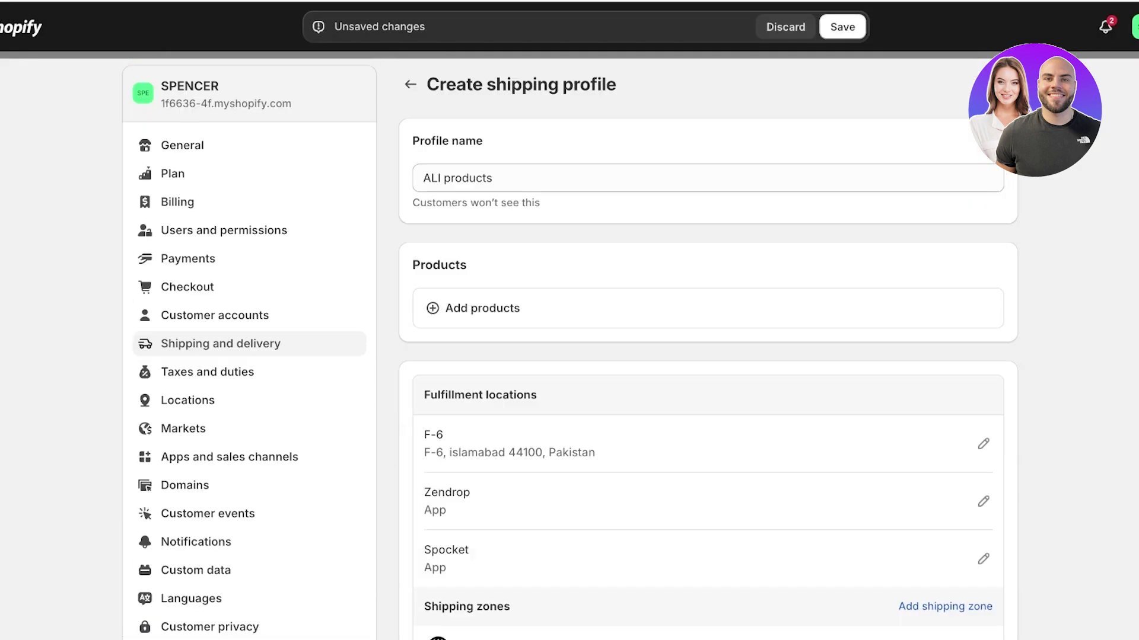
click(842, 27)
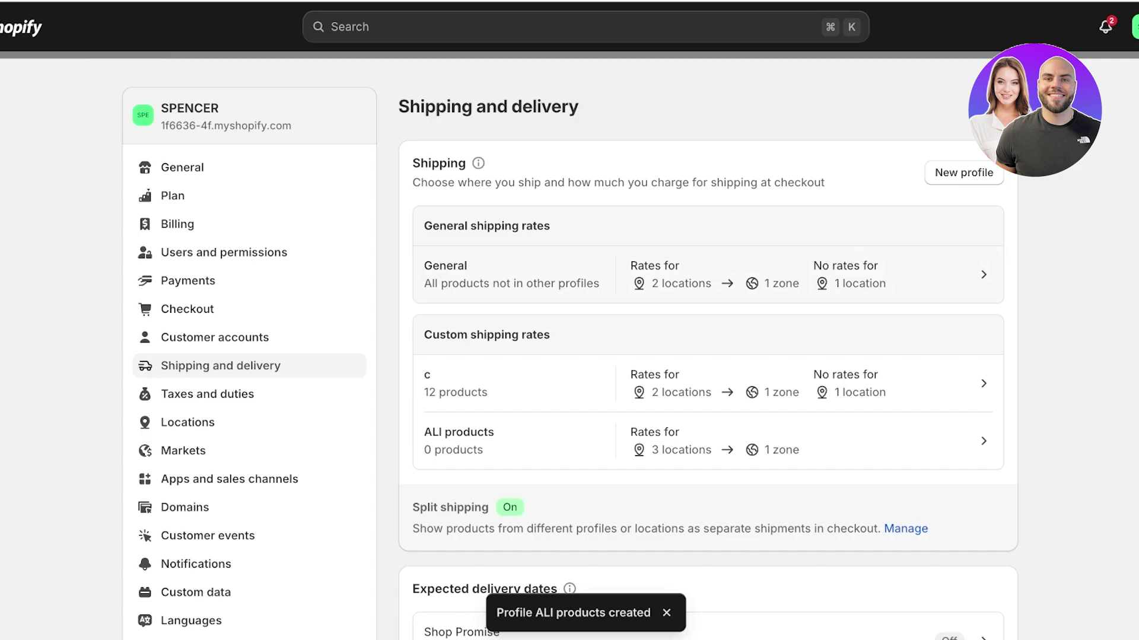
scroll(570, 350, down, 4)
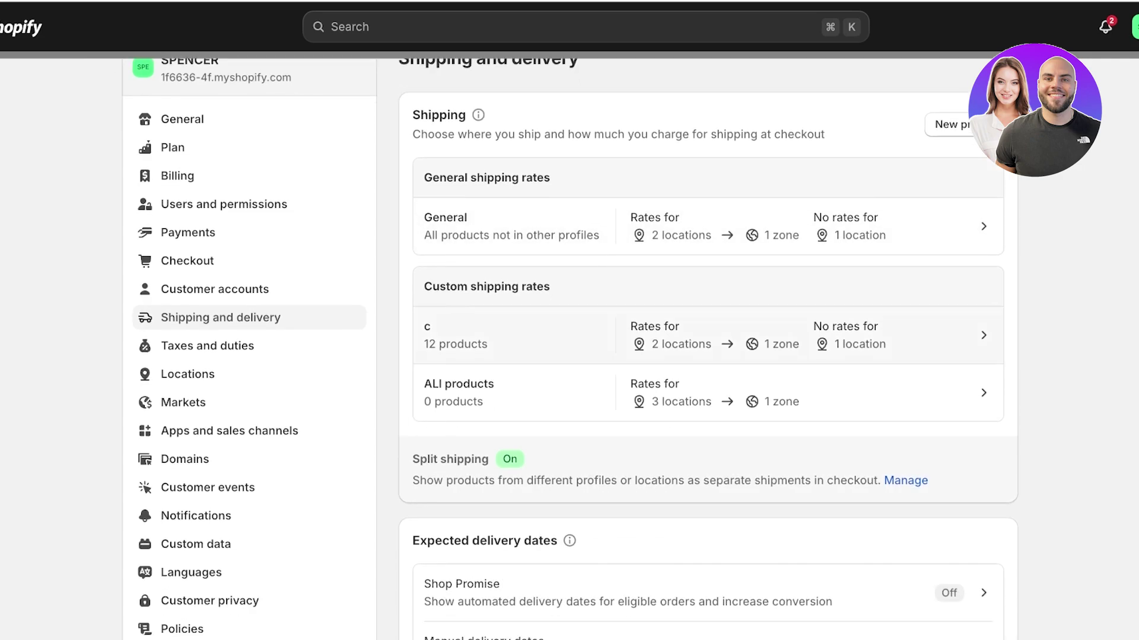
scroll(569, 350, down, 3)
scroll(569, 350, up, 7)
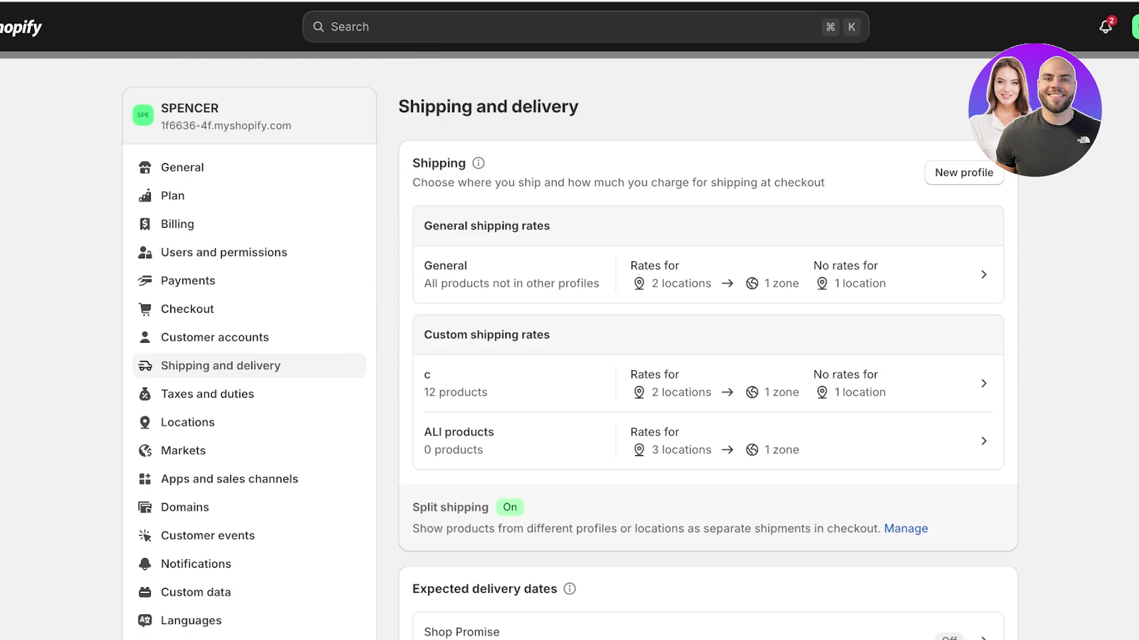
scroll(570, 350, down, 3)
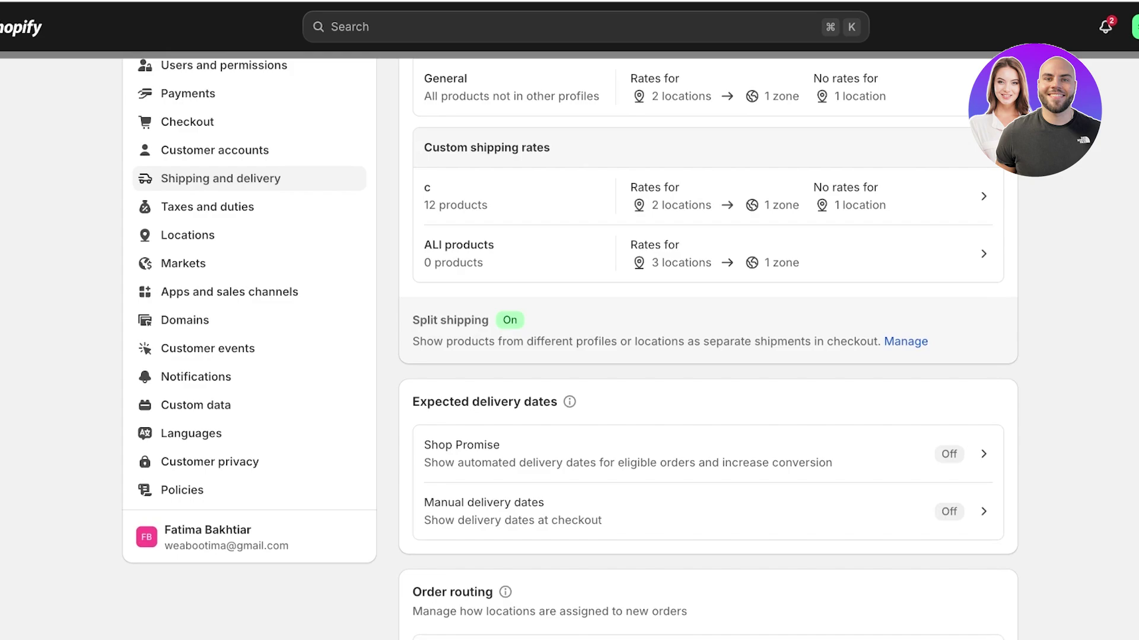
scroll(569, 350, up, 3)
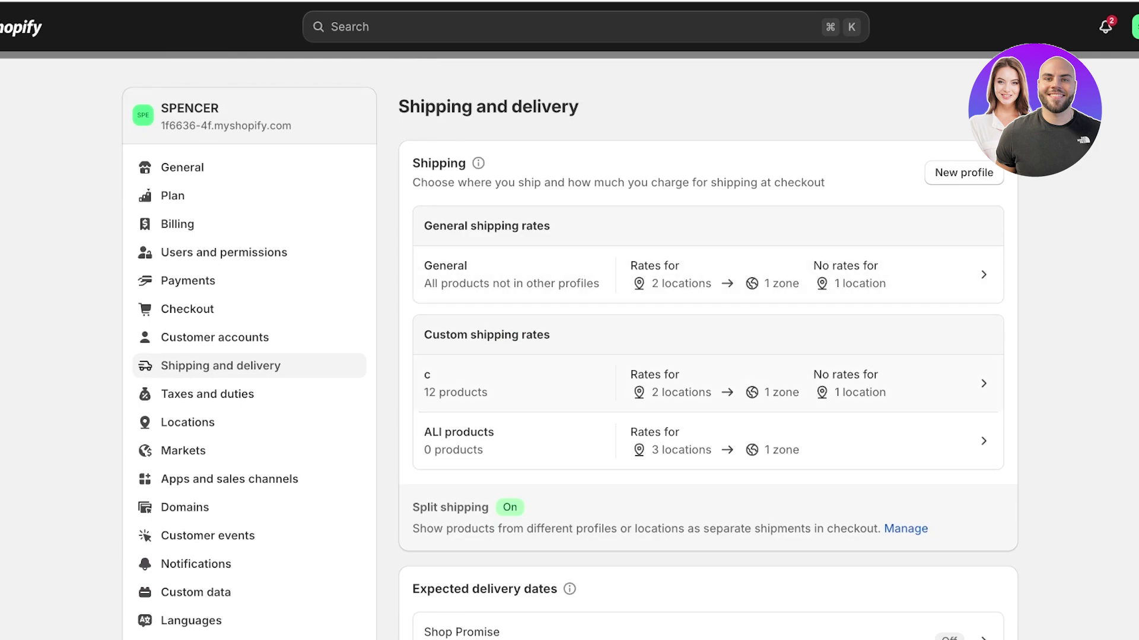
- Delete both custom shipping profiles, ALI products and c
scroll(569, 349, down, 1)
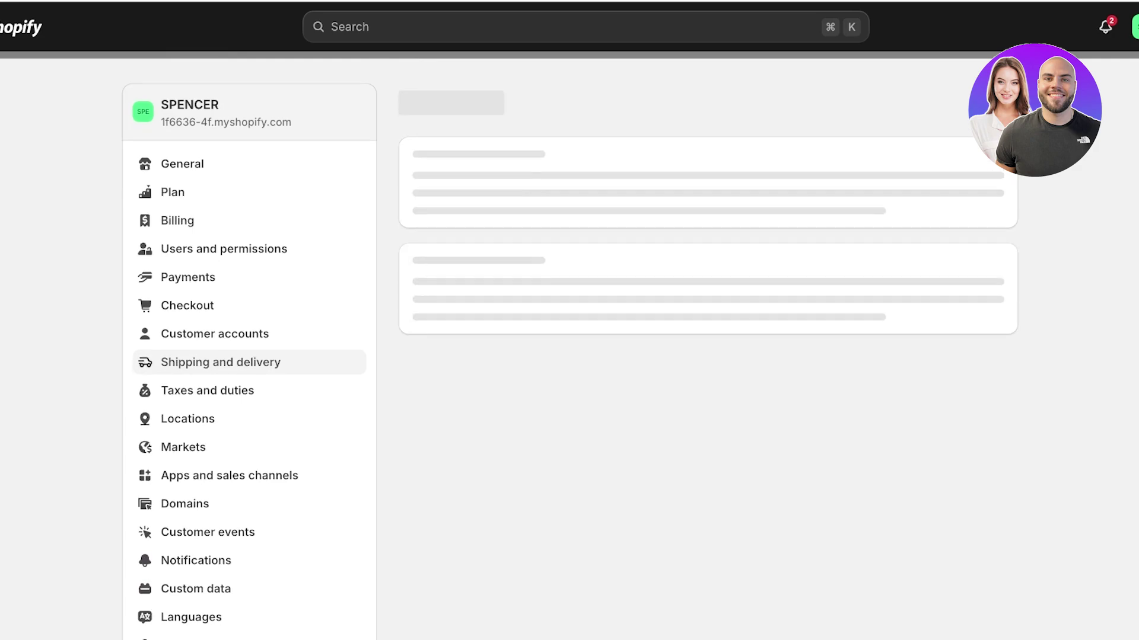
scroll(569, 356, down, 10)
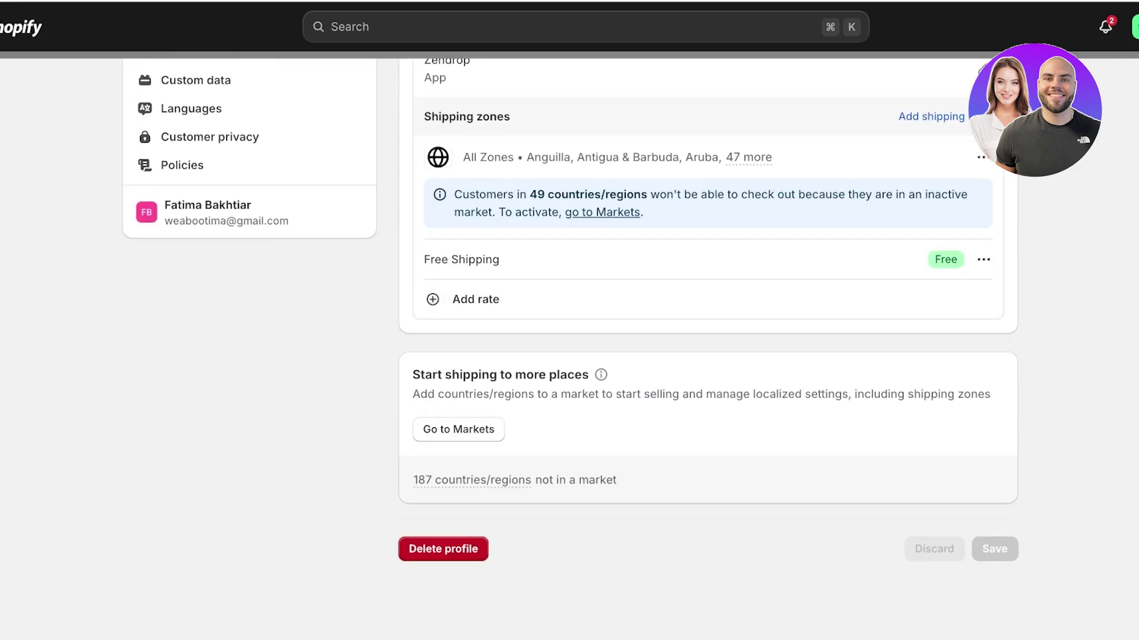
click(443, 549)
click(801, 381)
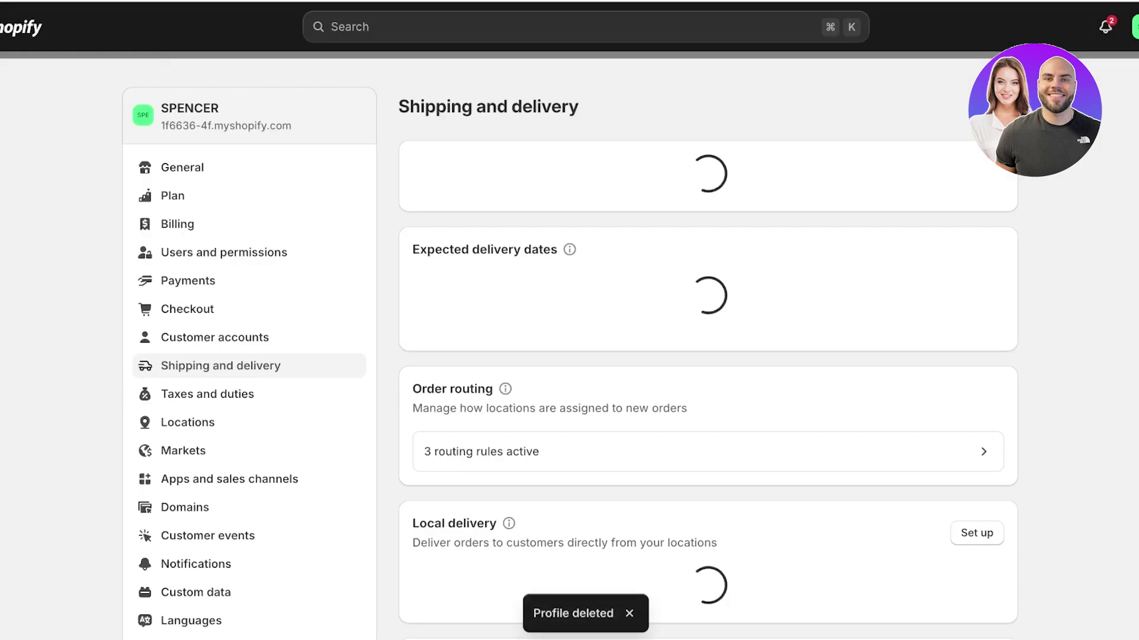
scroll(570, 356, up, 6)
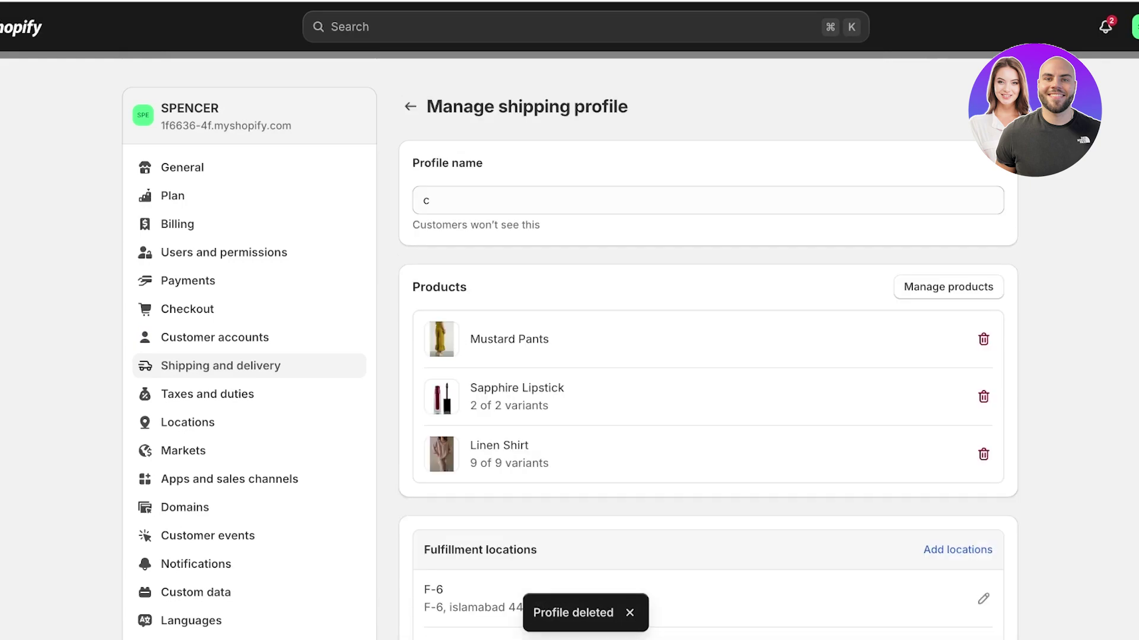
scroll(706, 356, down, 10)
click(443, 548)
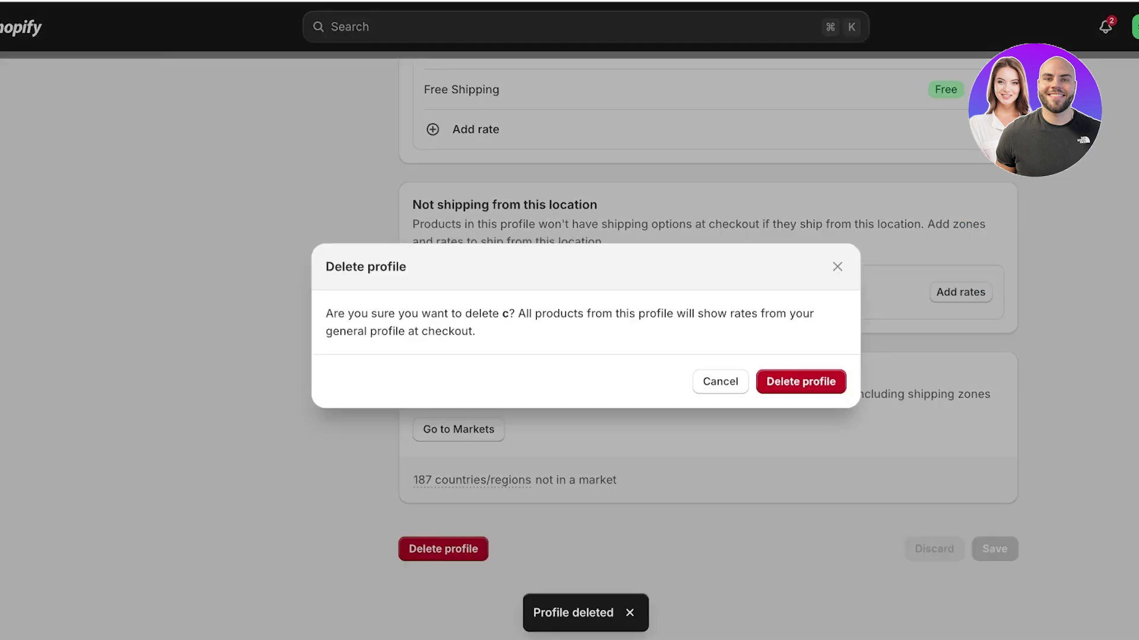
click(800, 381)
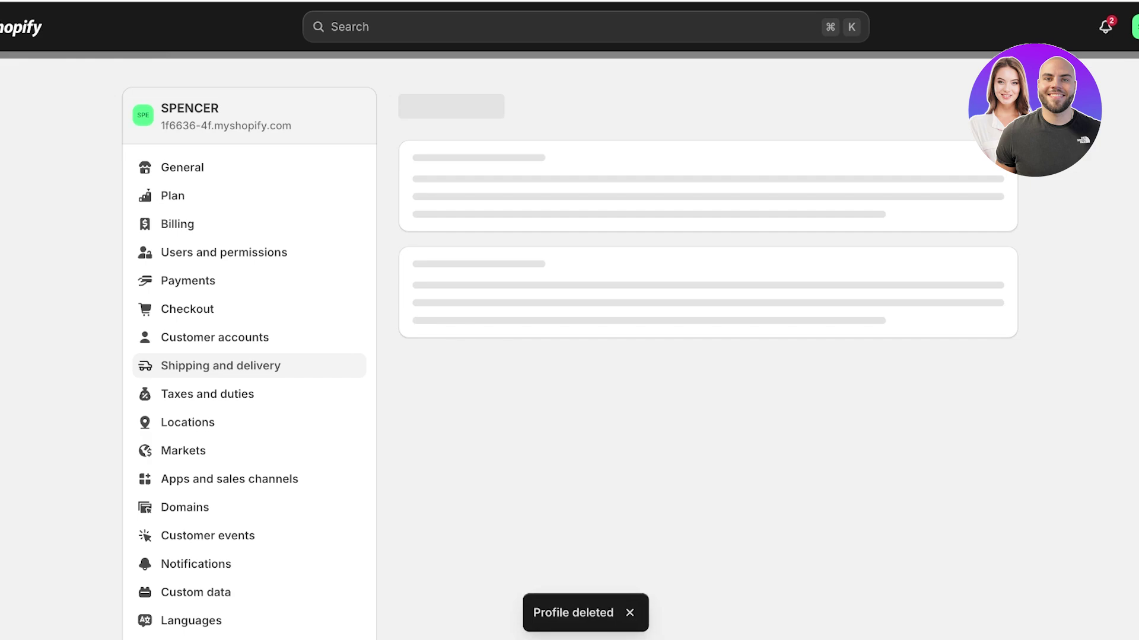
scroll(705, 356, down, 7)
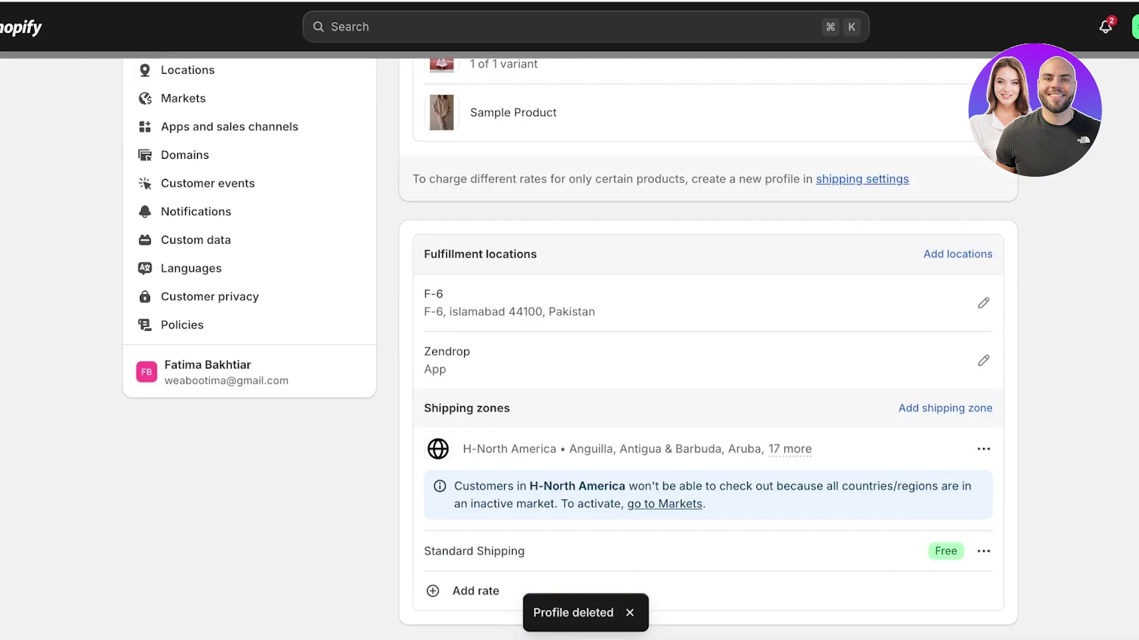
scroll(706, 356, up, 7)
click(409, 106)
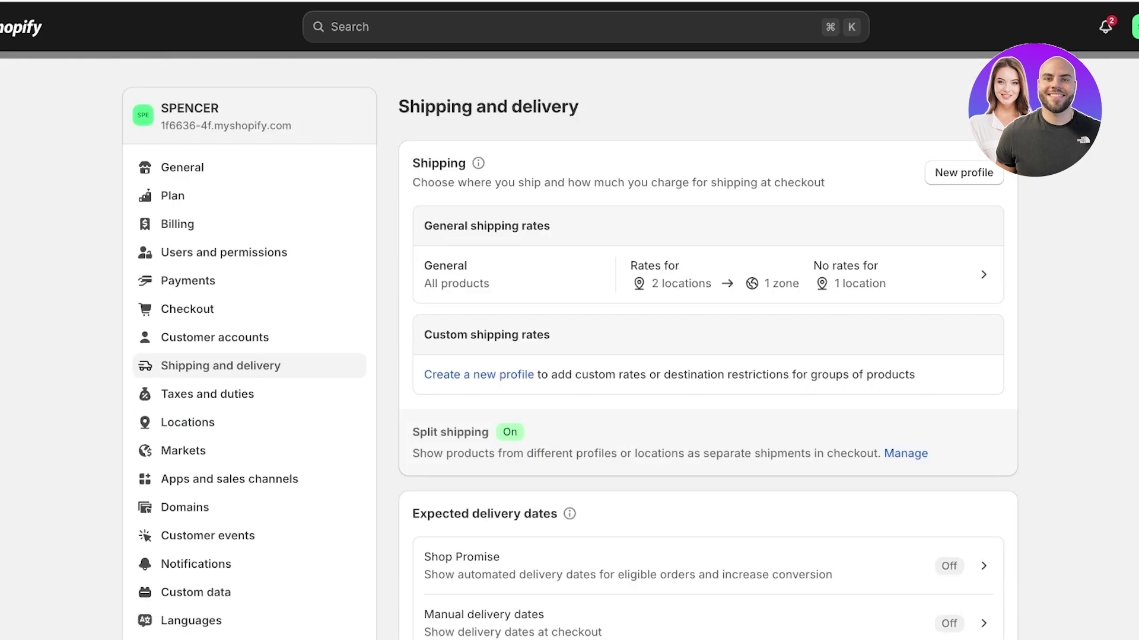
- Start a new custom shipping profile and begin a shipping zone named "US" in it
click(963, 173)
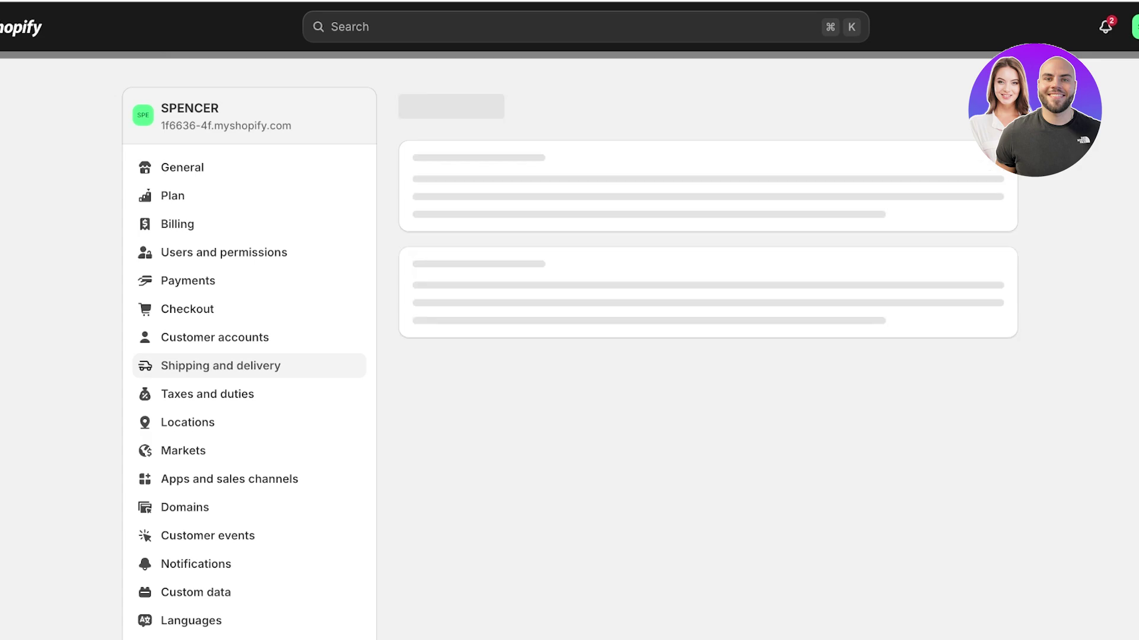
scroll(706, 355, down, 6)
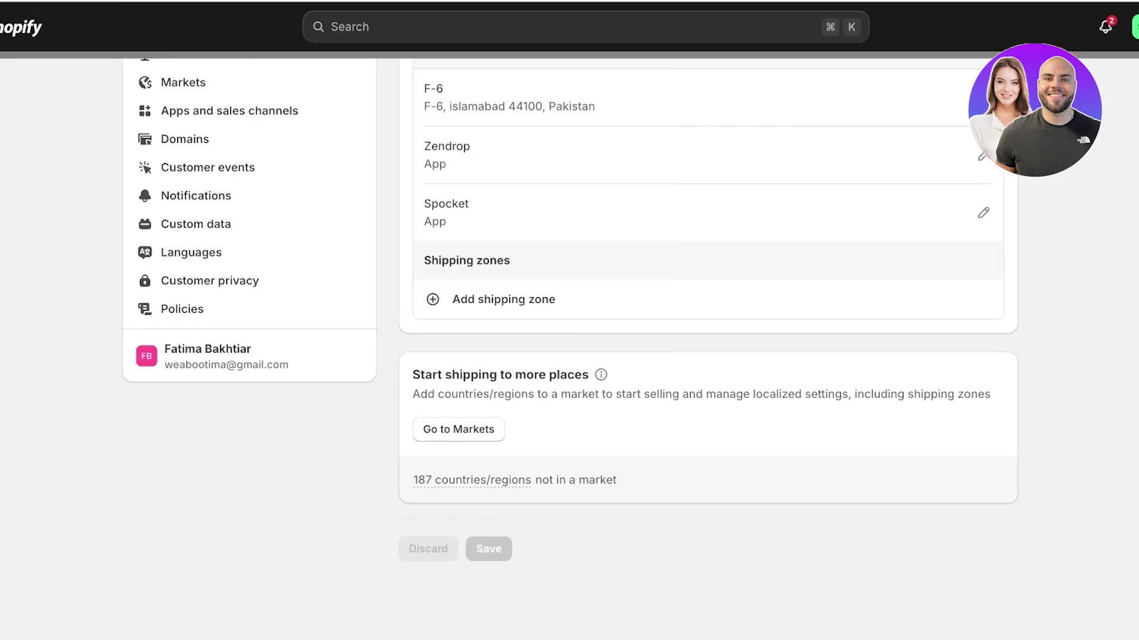
scroll(474, 480, up, 3)
click(503, 483)
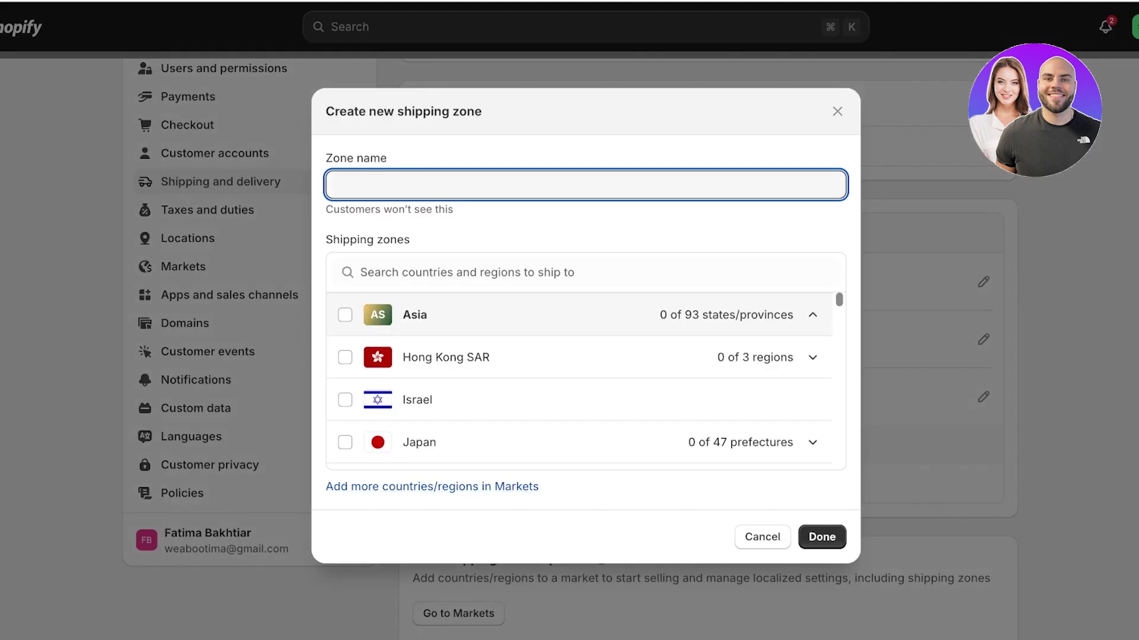
click(345, 315)
click(345, 315)
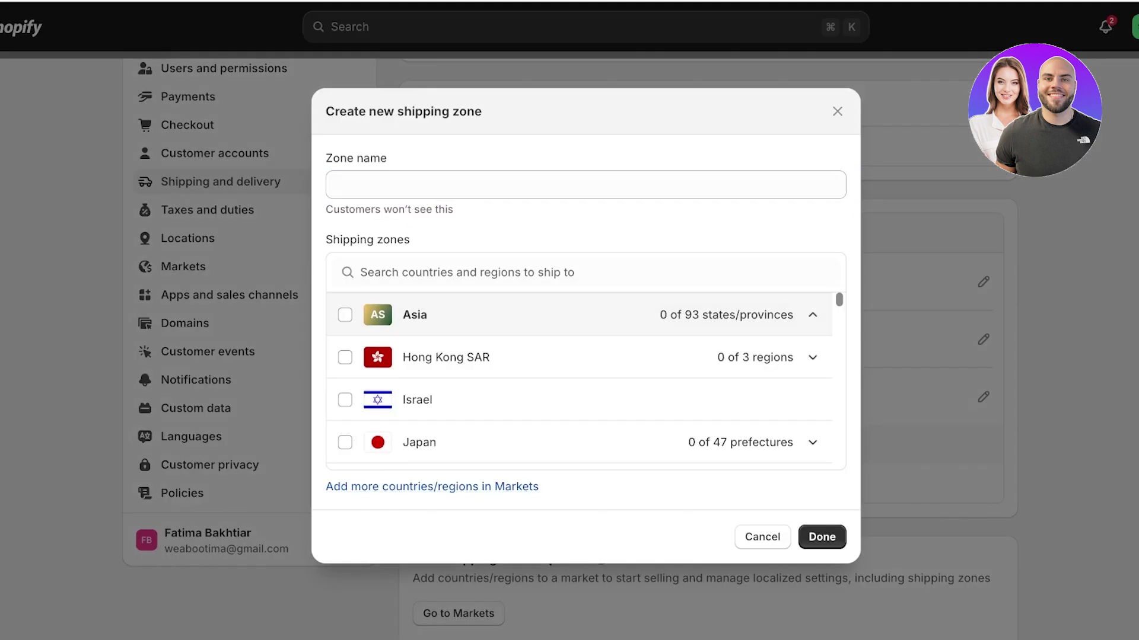
click(336, 184)
text(US)
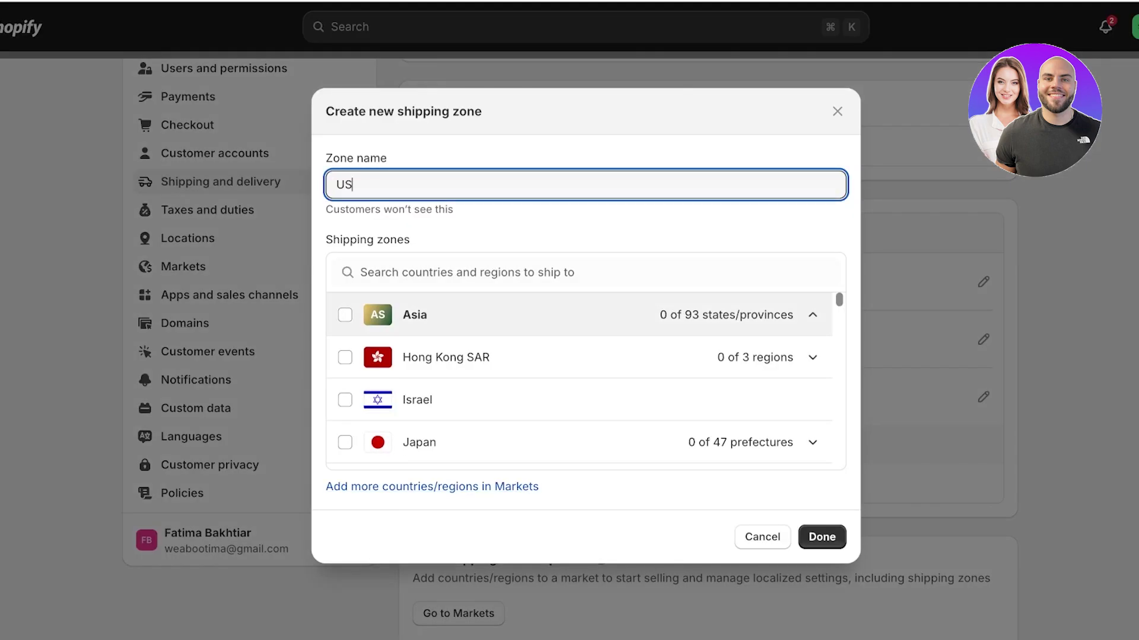
- Find the United States, include all its states in the US shipping zone, and add the zone to the profile
click(813, 315)
click(585, 272)
text(Uni)
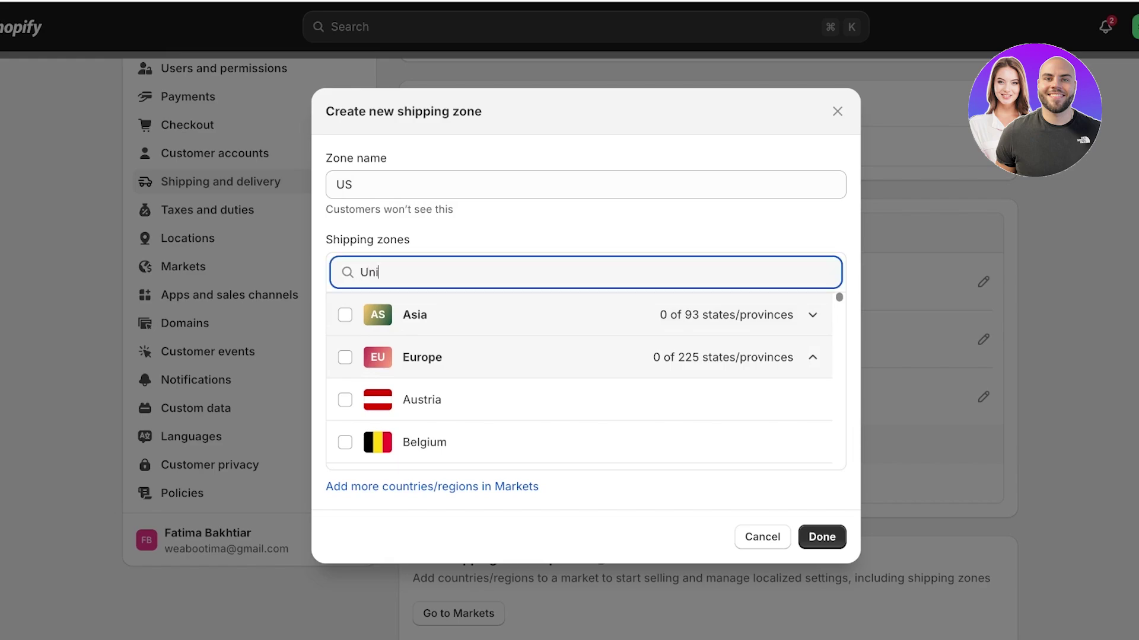
text(ted States)
click(344, 315)
click(822, 537)
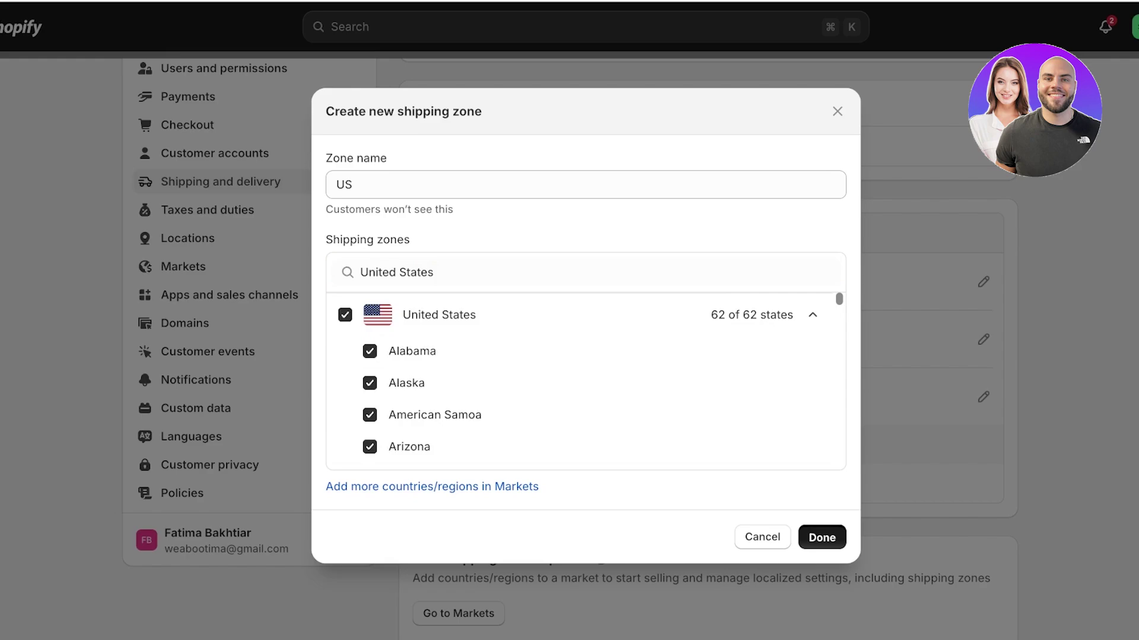
- Add a custom flat rate named "Free Shipping" at no charge to the US shipping zone
click(476, 566)
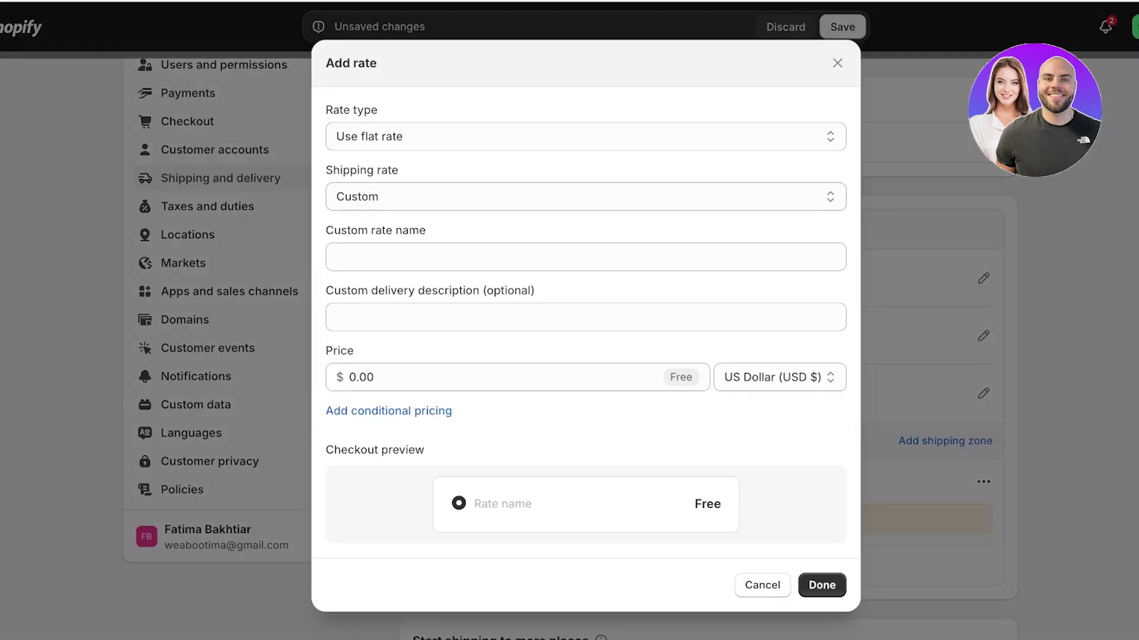
click(585, 317)
click(585, 257)
text(Fre)
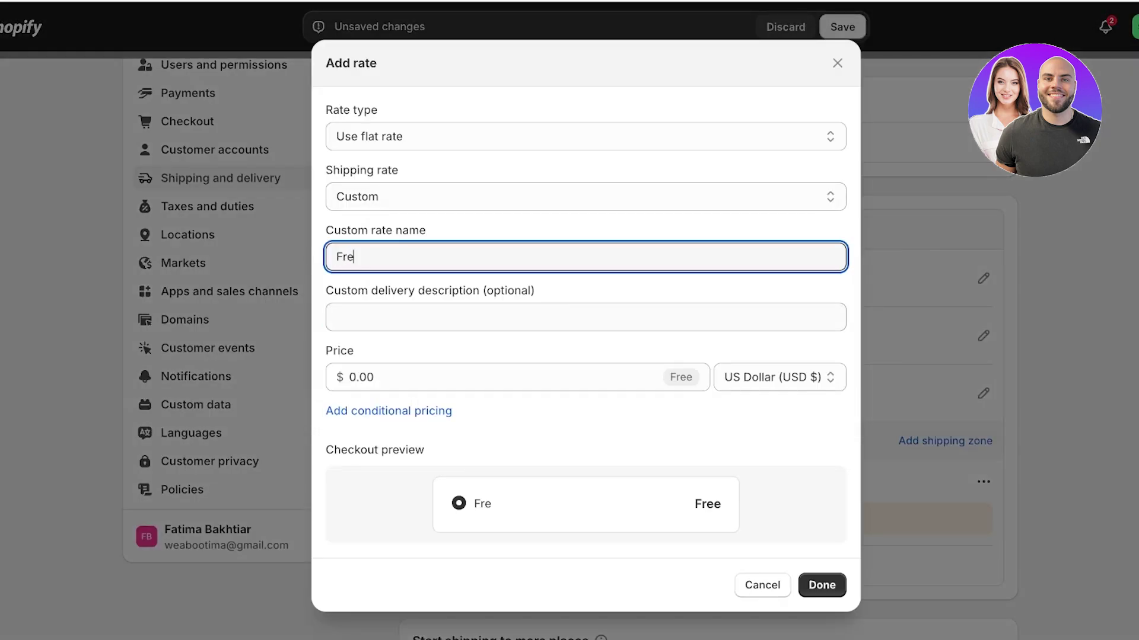
text(e Shipping)
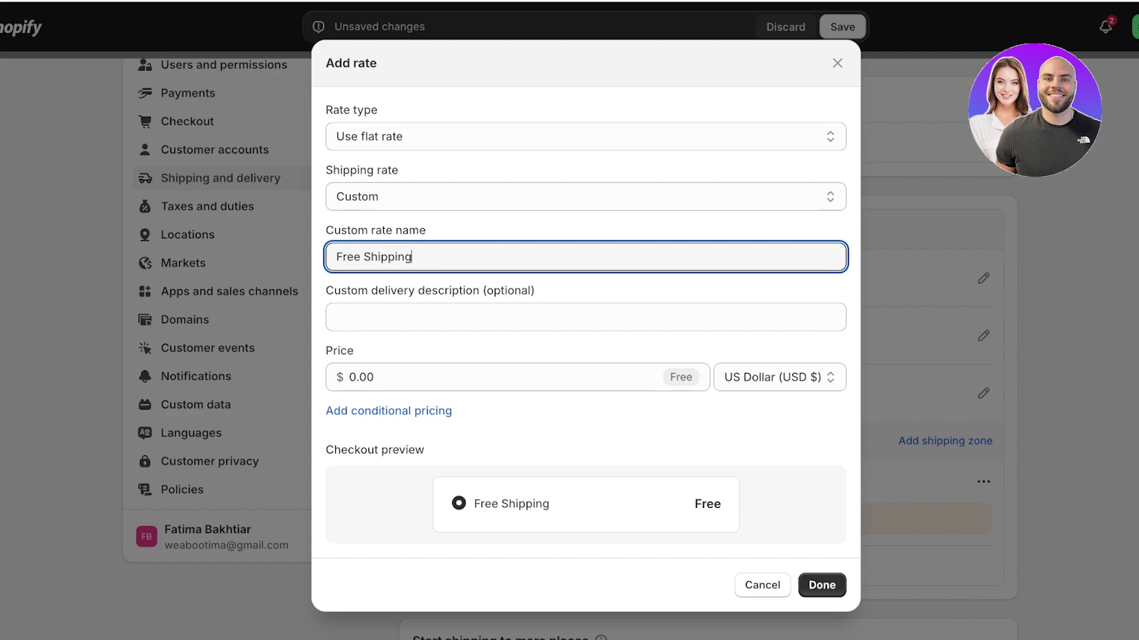
key(Return)
- Name the new shipping profile "as" and save it
scroll(708, 350, down, 2)
scroll(707, 350, up, 6)
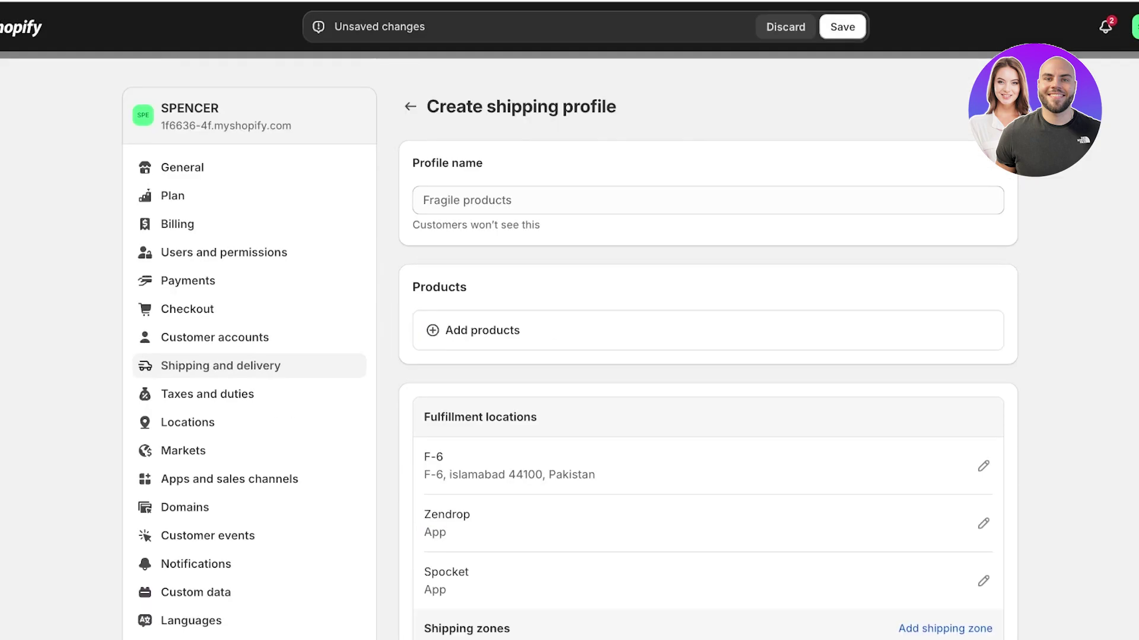
click(842, 27)
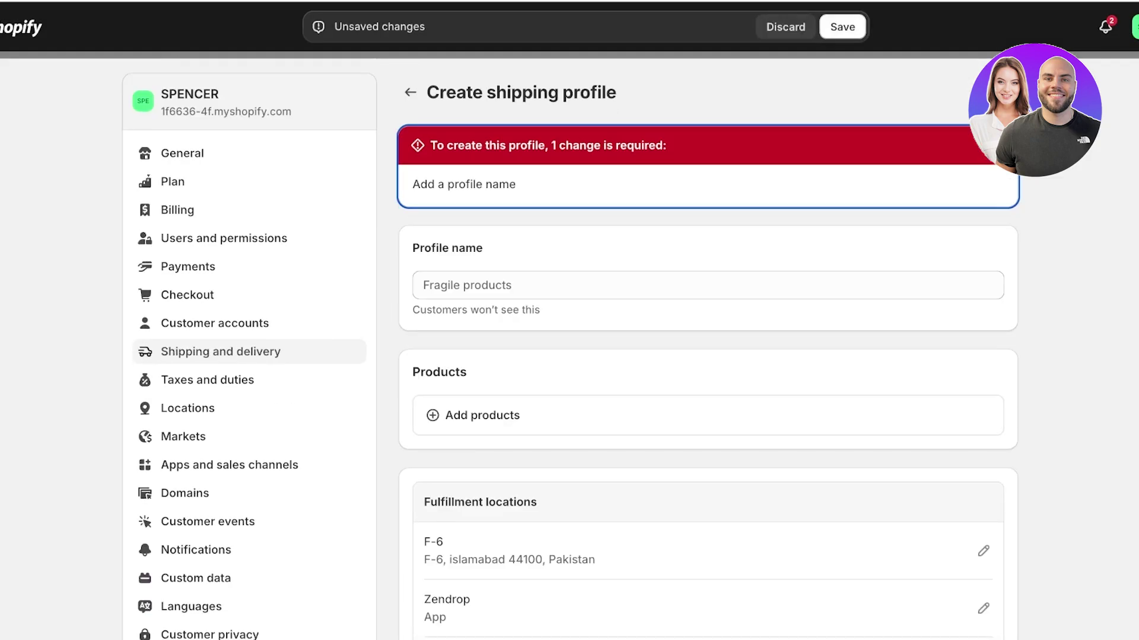
click(466, 285)
text(as)
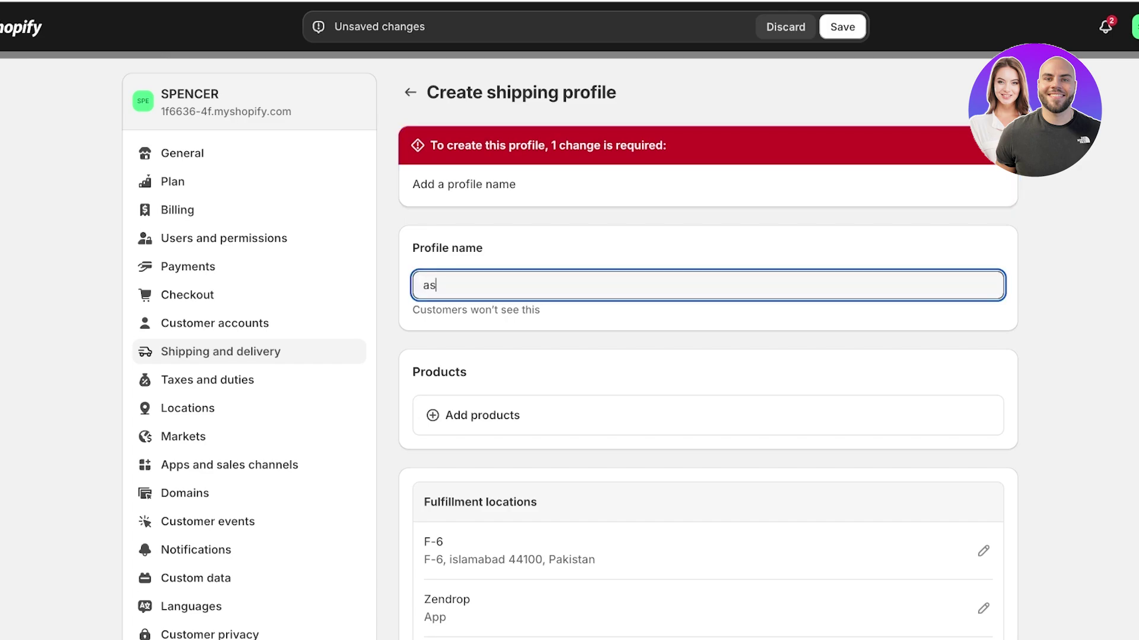
key(Return)
- Start a new custom shipping profile named "canada" and begin a shipping zone named "canada" in it
click(962, 172)
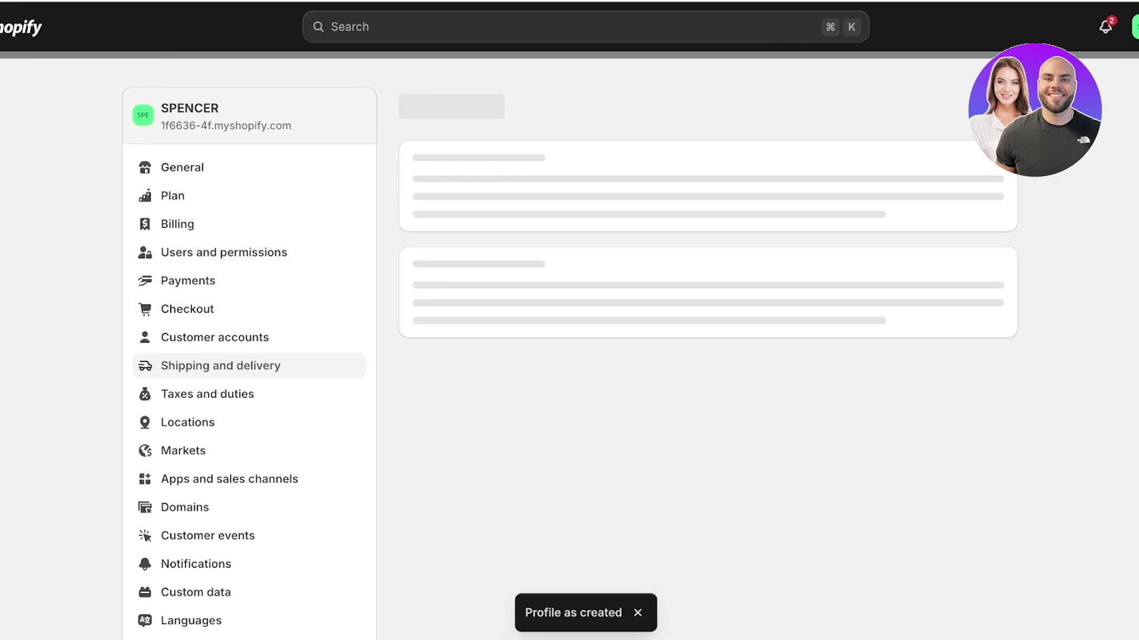
click(439, 200)
text(canada)
scroll(570, 333, down, 5)
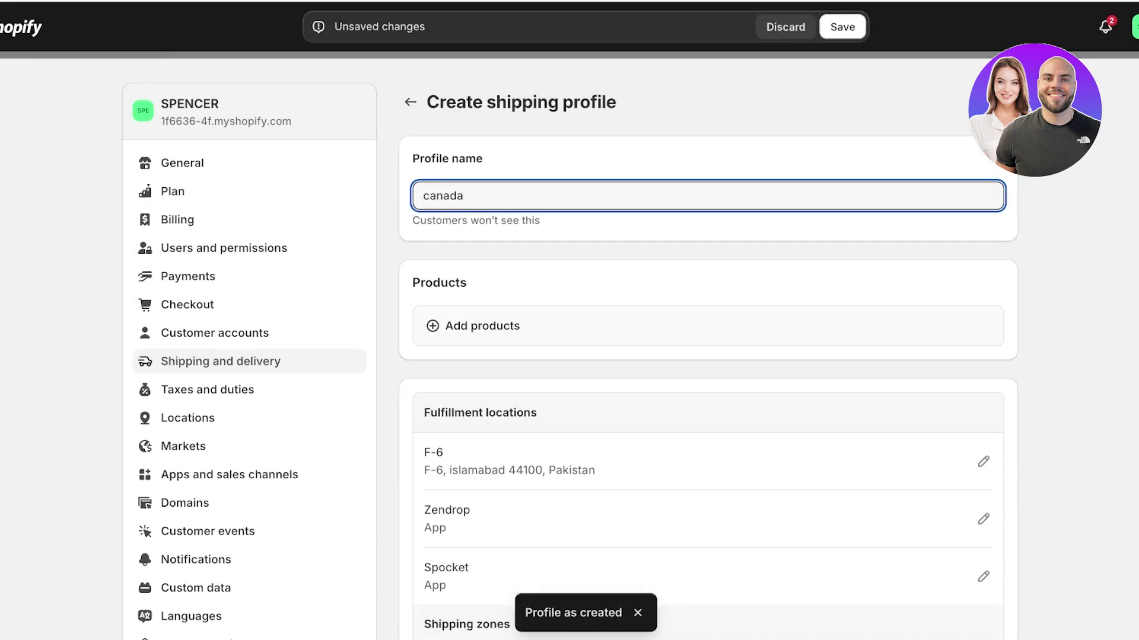
click(504, 394)
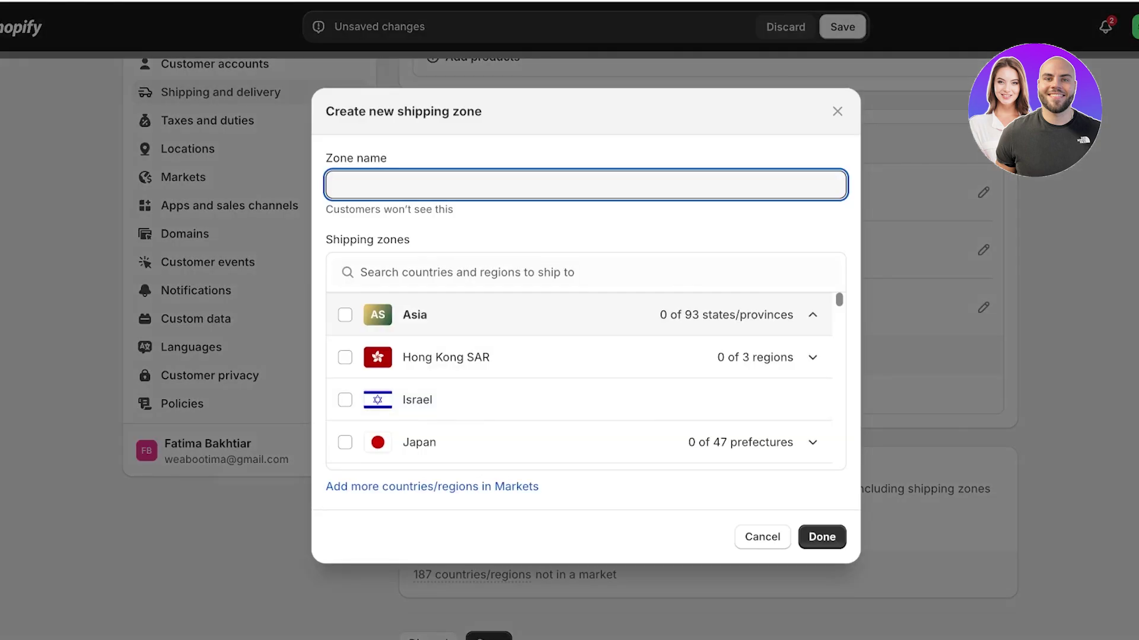
text(canada)
- Find Canada under North America, include all its provinces in the canada shipping zone, and add the zone to the profile
click(812, 314)
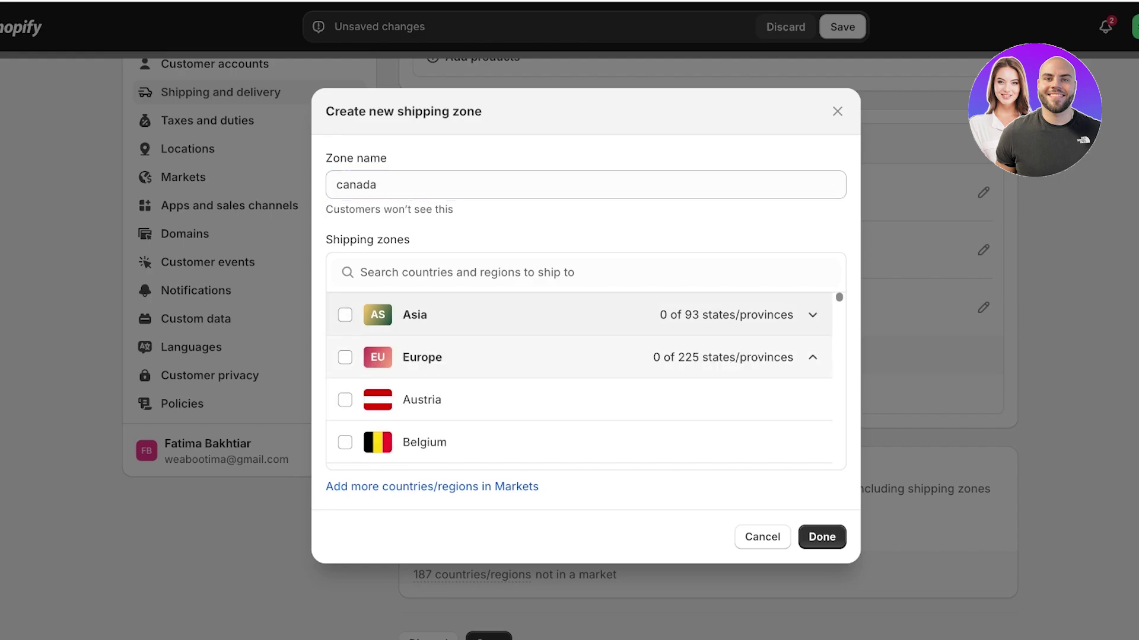
click(812, 357)
click(812, 399)
scroll(585, 381, down, 1)
scroll(579, 379, down, 15)
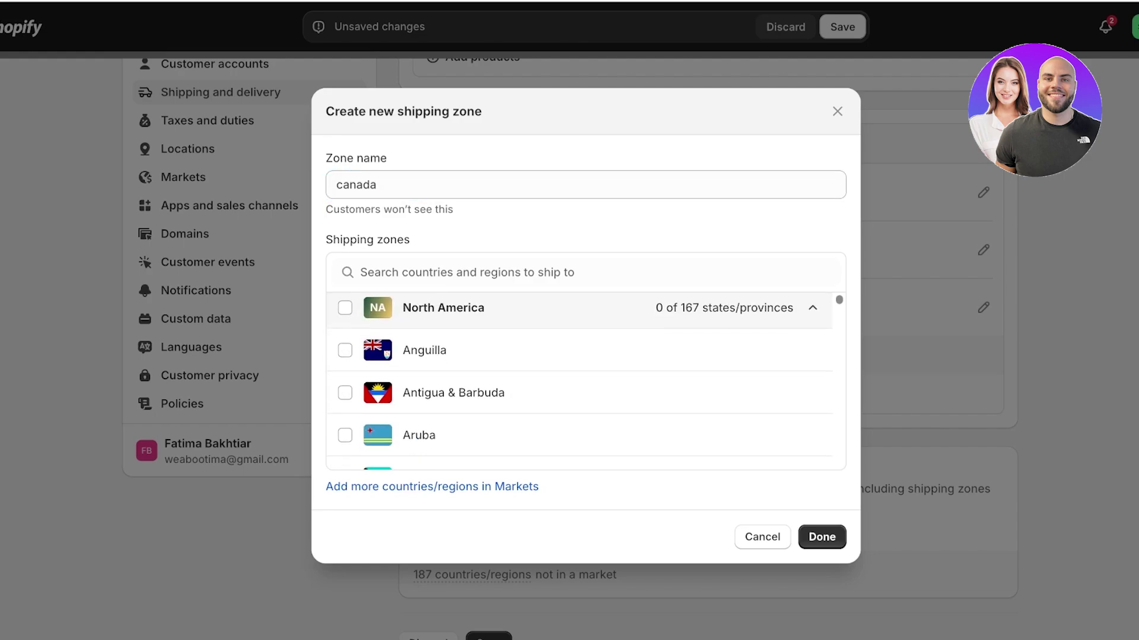
scroll(579, 379, up, 5)
scroll(579, 380, up, 8)
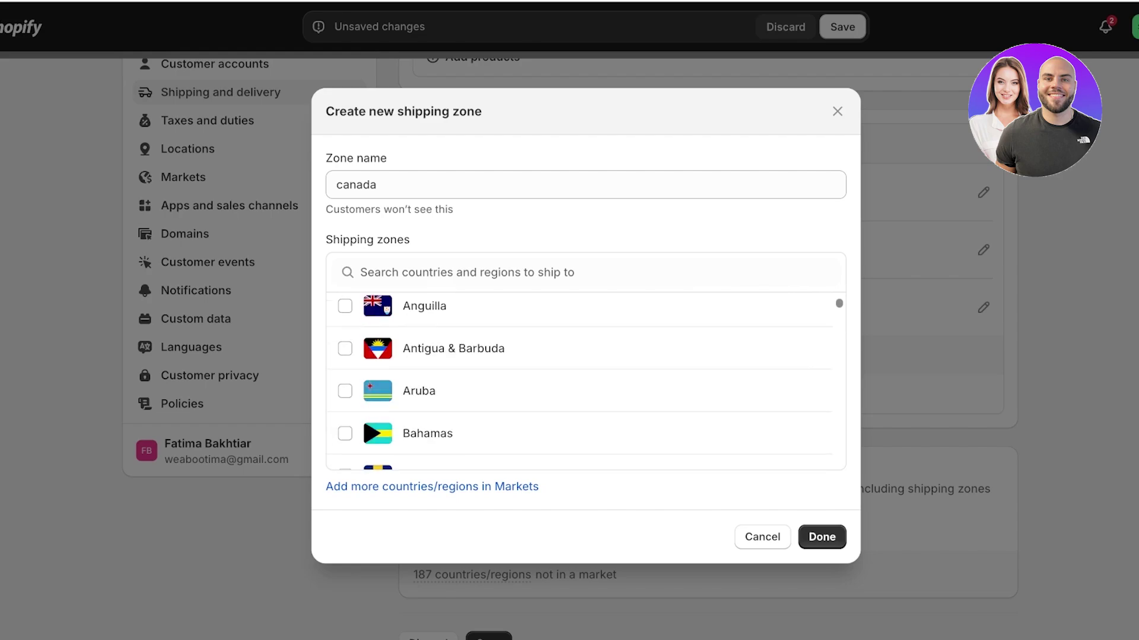
scroll(578, 380, down, 6)
click(344, 399)
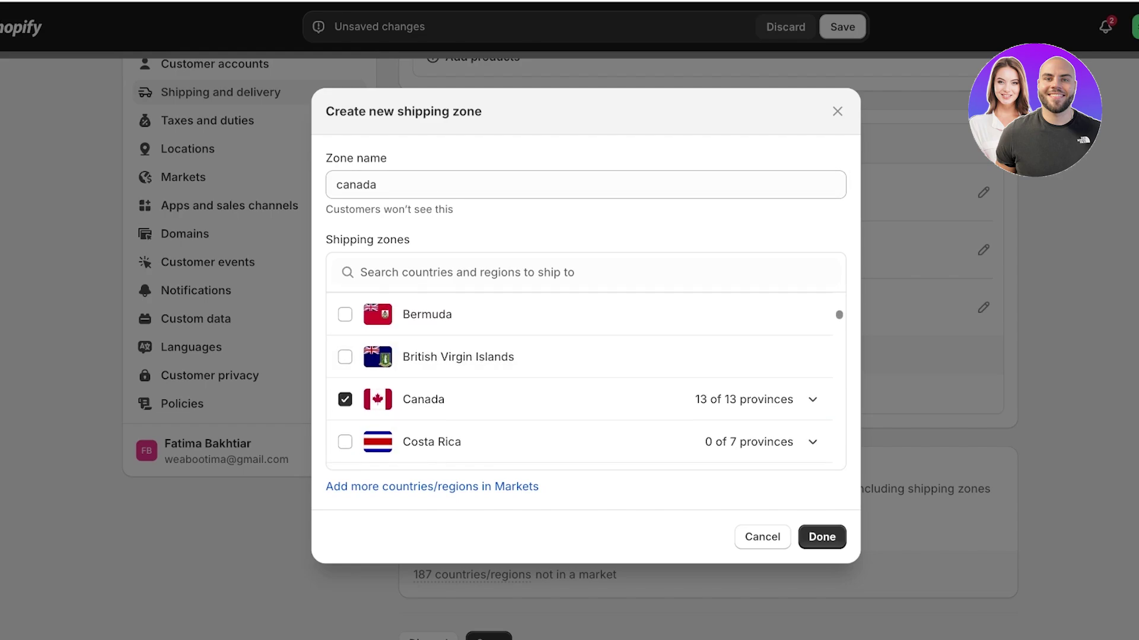
click(822, 537)
- Add a custom flat rate named "Standard Shipping" priced at 10.00 CAD to the canada zone and save the profile
click(460, 478)
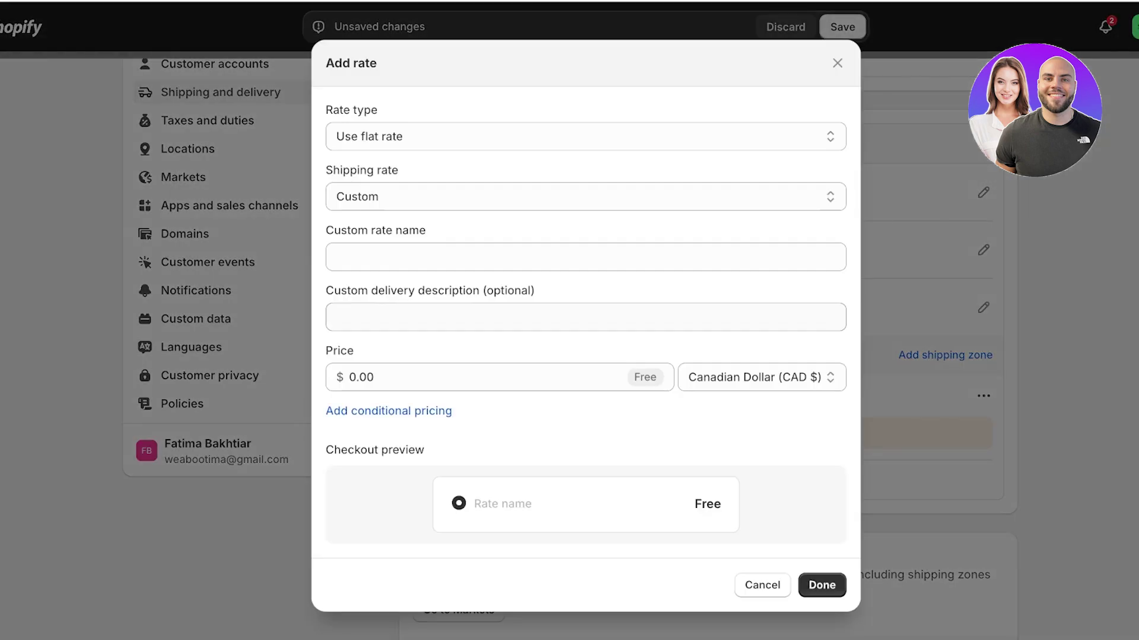
click(360, 377)
text(10)
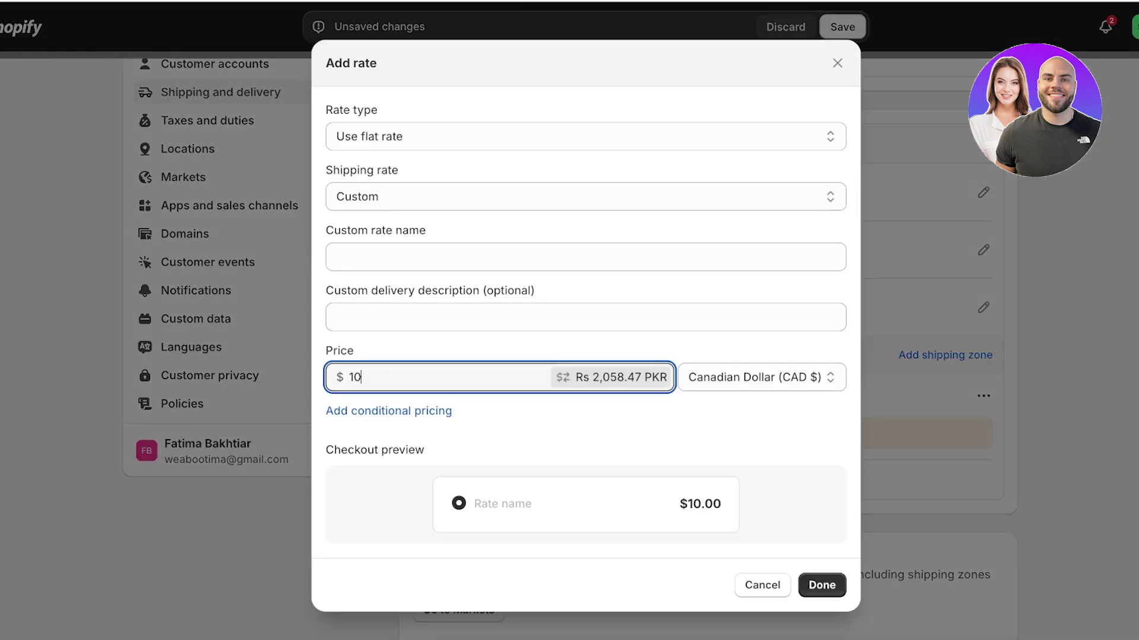
click(360, 257)
text(Stan)
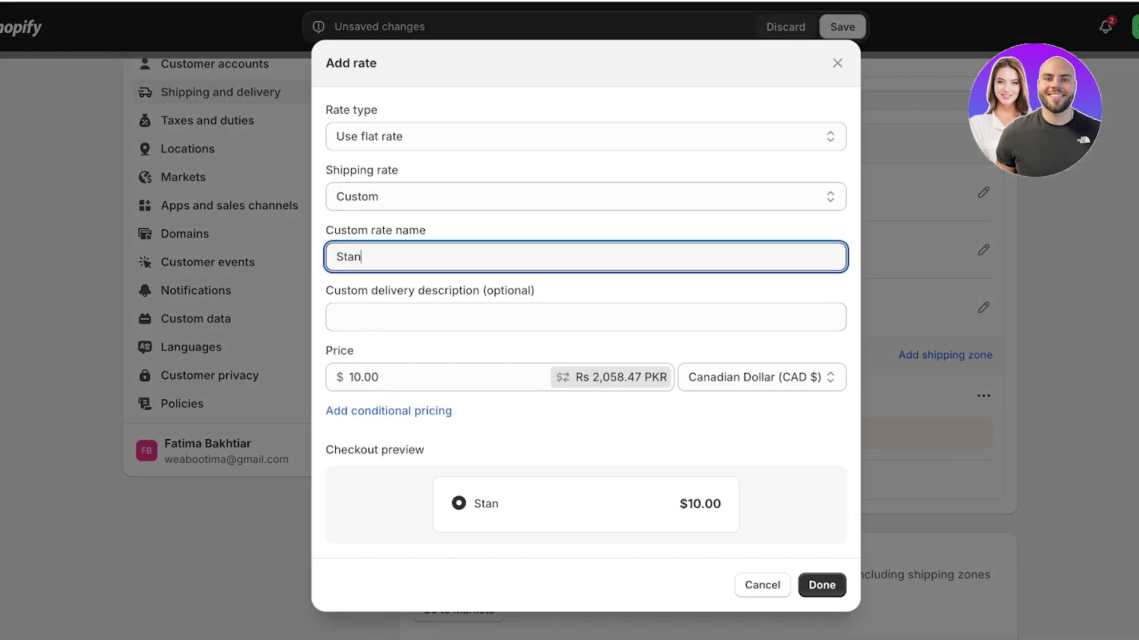
text(dard Shipping)
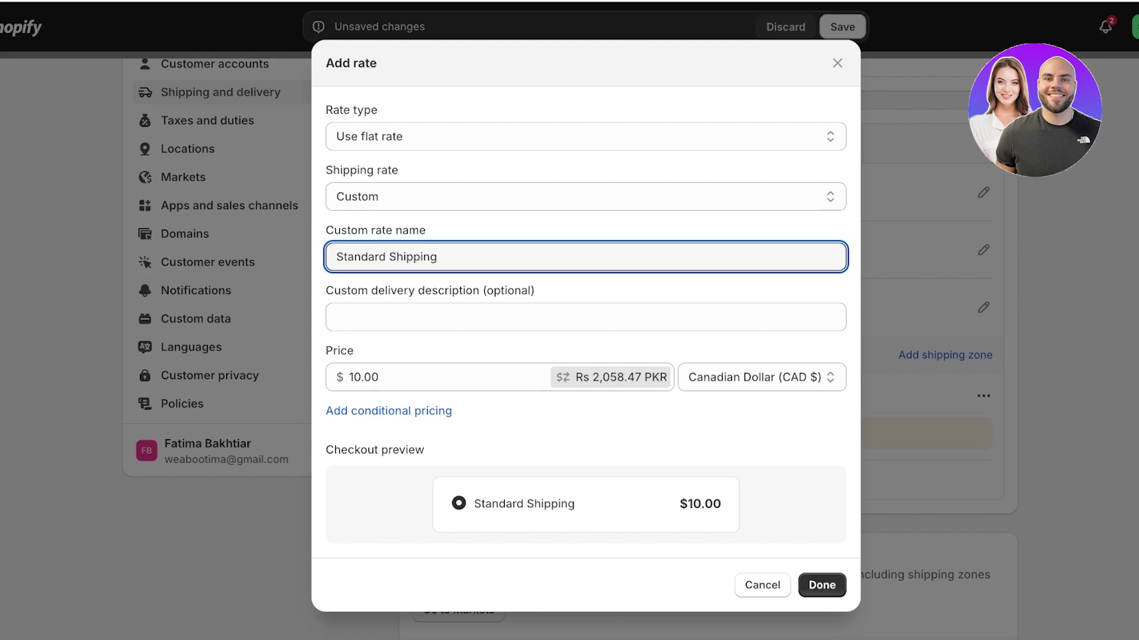
click(820, 585)
click(842, 26)
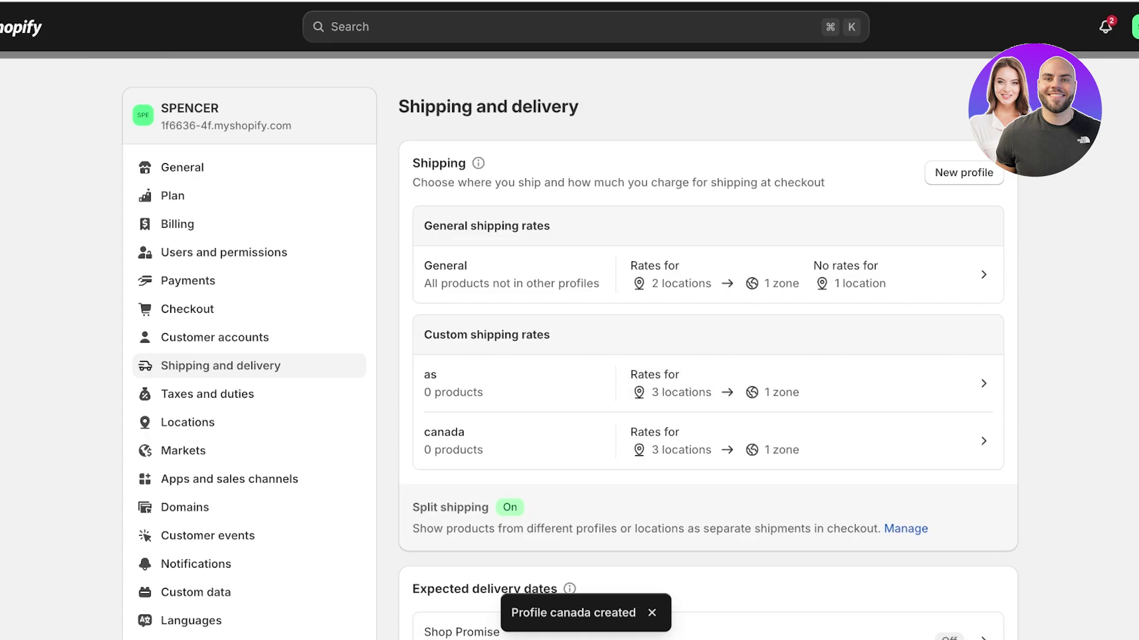
- Look over the remaining shipping and delivery settings, and examine the Taxes and duties settings through to the global options
scroll(569, 349, down, 10)
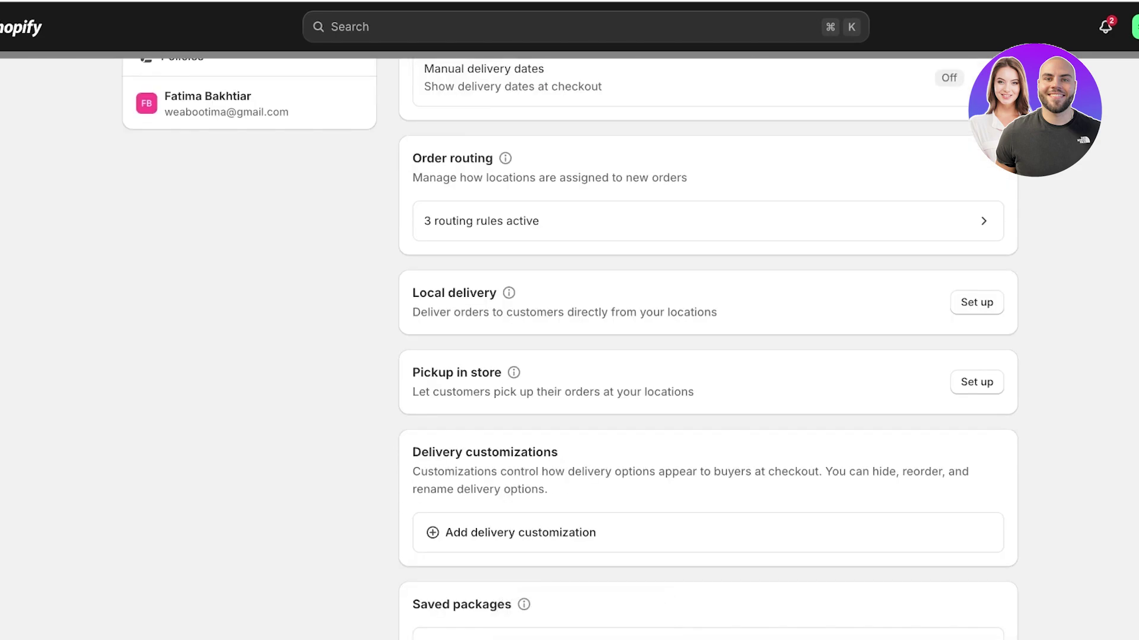
scroll(249, 332, up, 10)
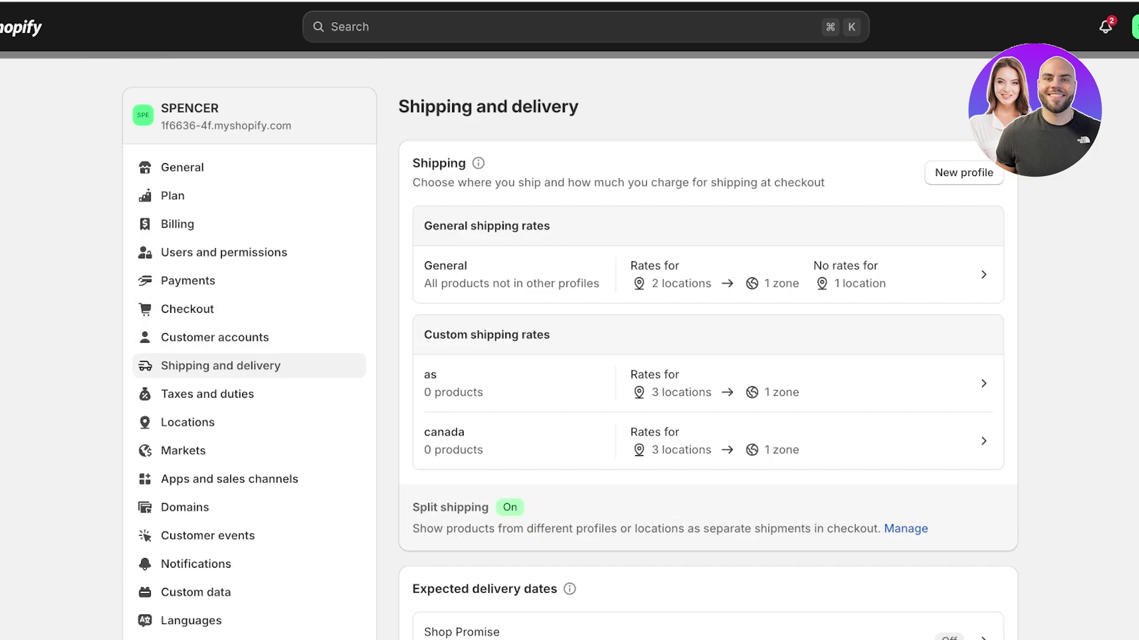
click(206, 393)
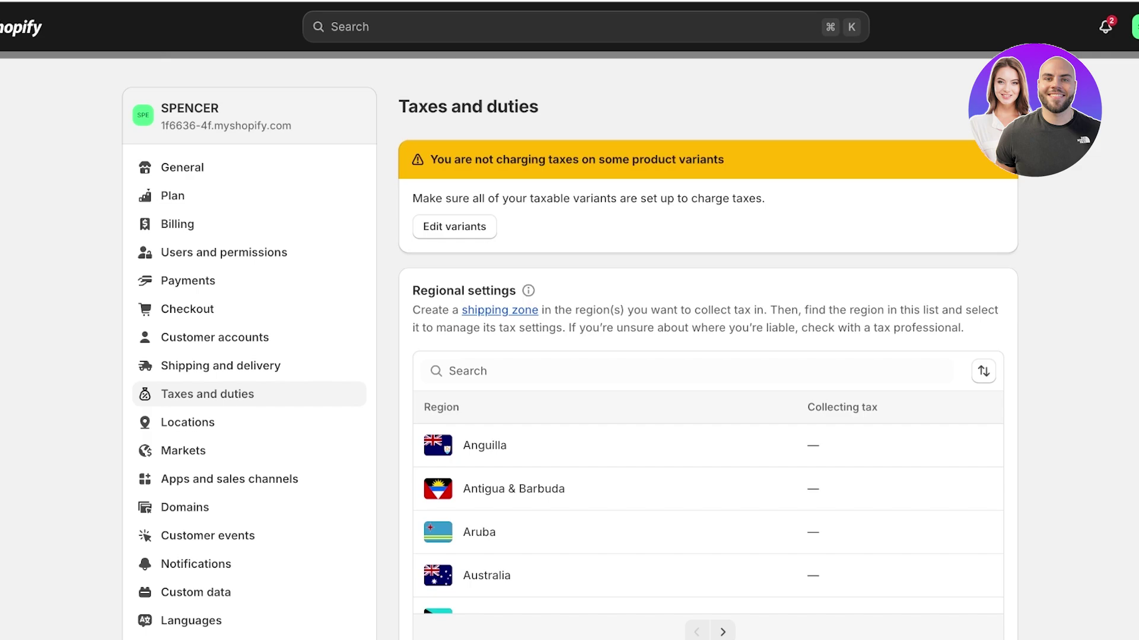
scroll(569, 344, down, 1)
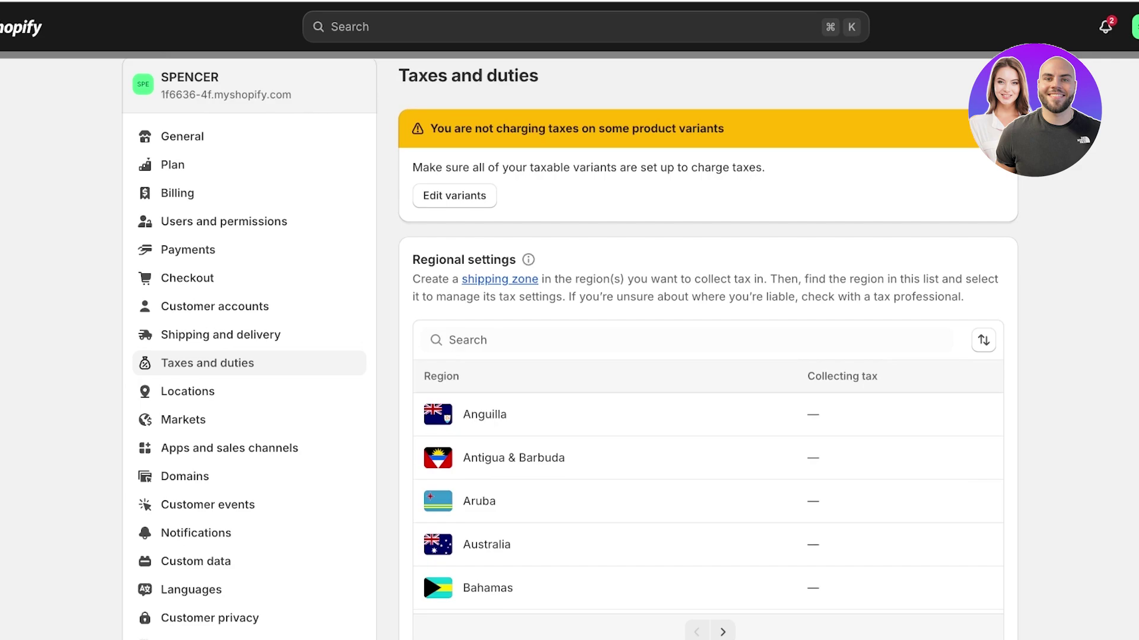
scroll(569, 349, down, 10)
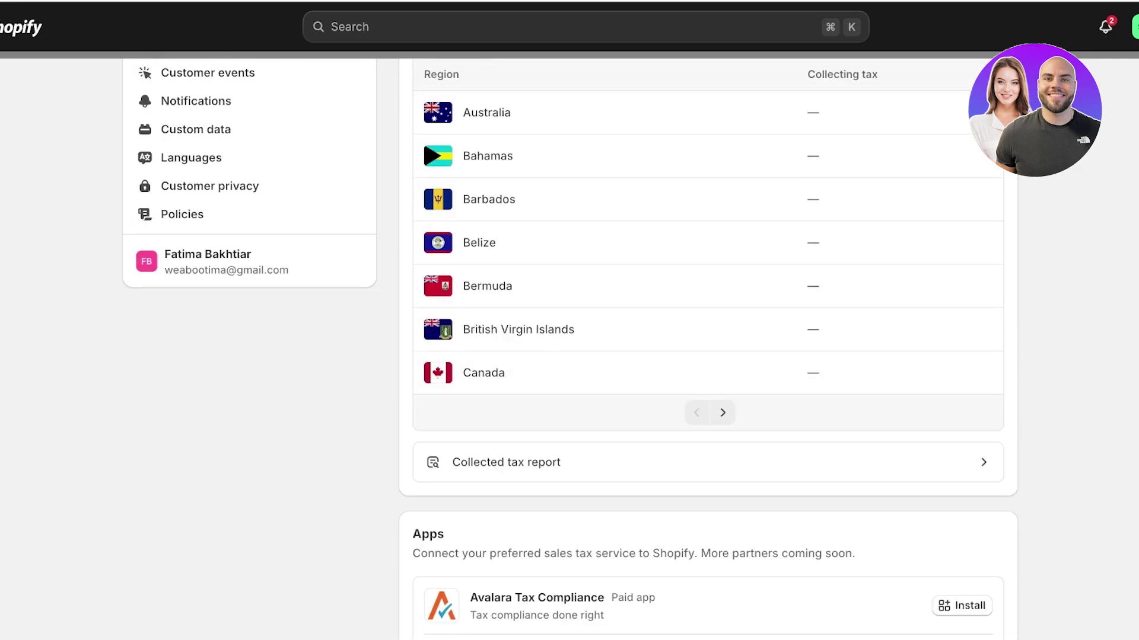
scroll(570, 349, down, 7)
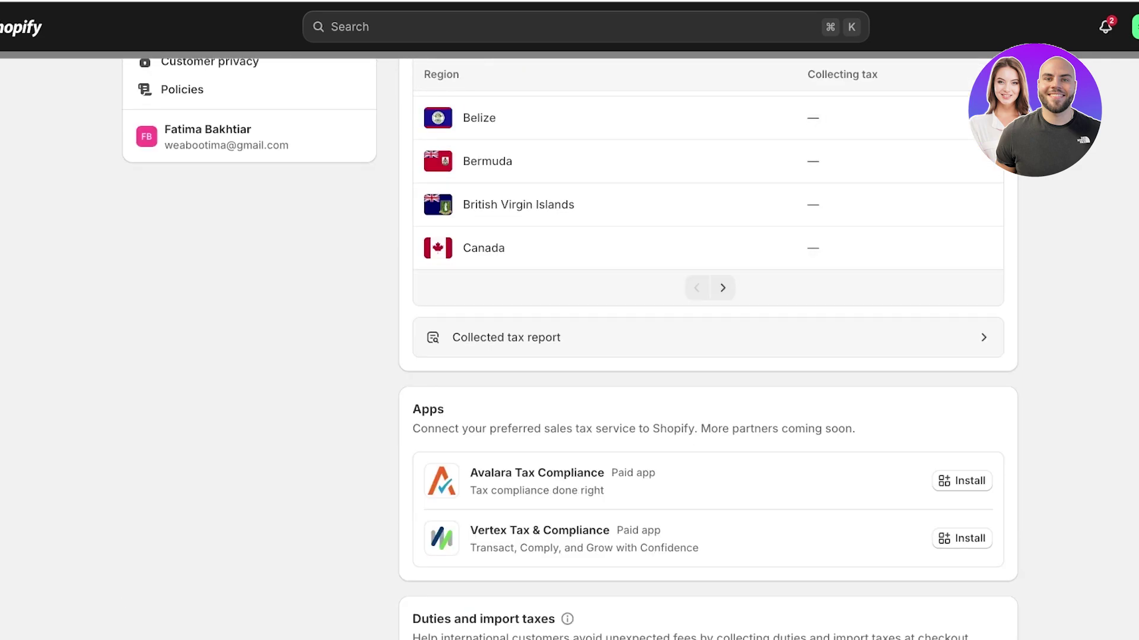
scroll(708, 348, down, 1)
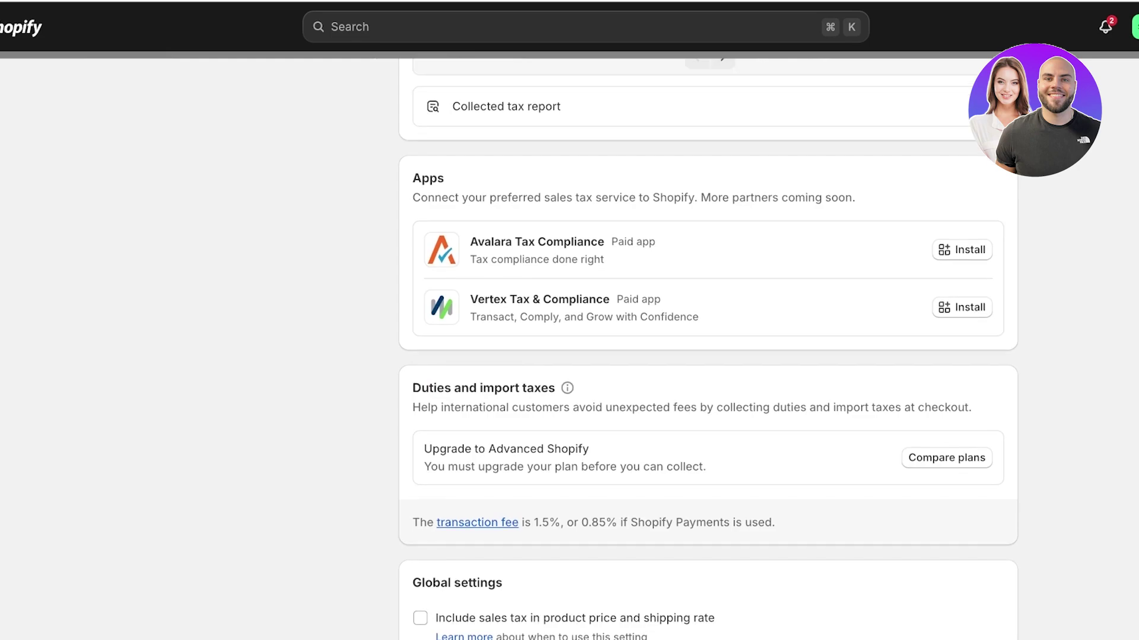
scroll(708, 349, down, 5)
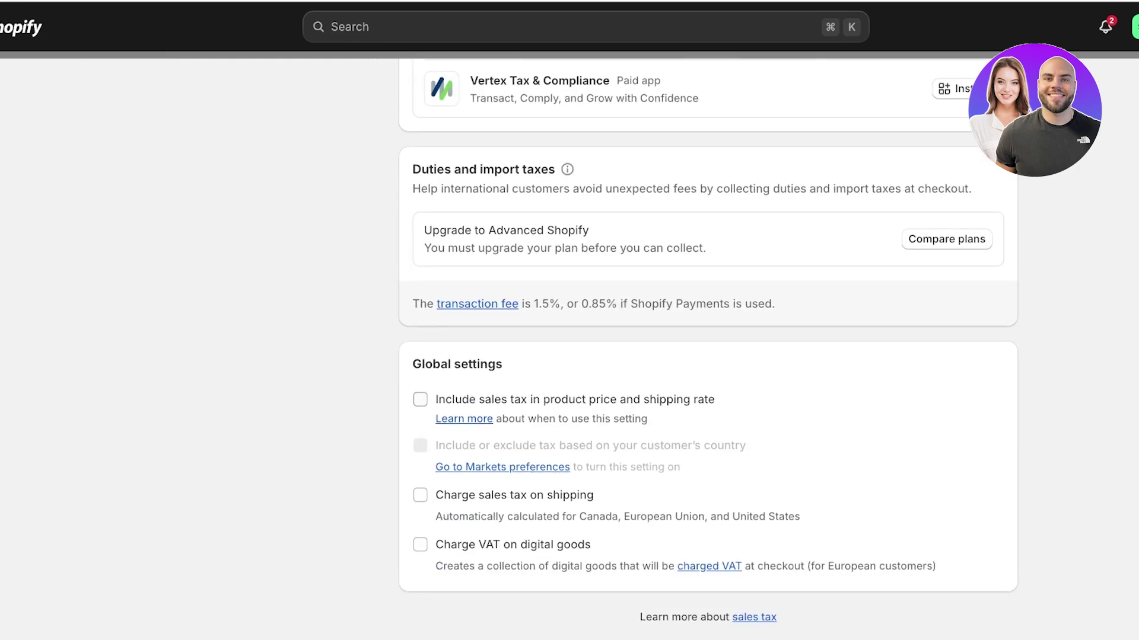
- Try the global options for tax-inclusive prices, sales tax on shipping and VAT on digital goods, and clear them again
click(419, 400)
click(420, 399)
click(420, 495)
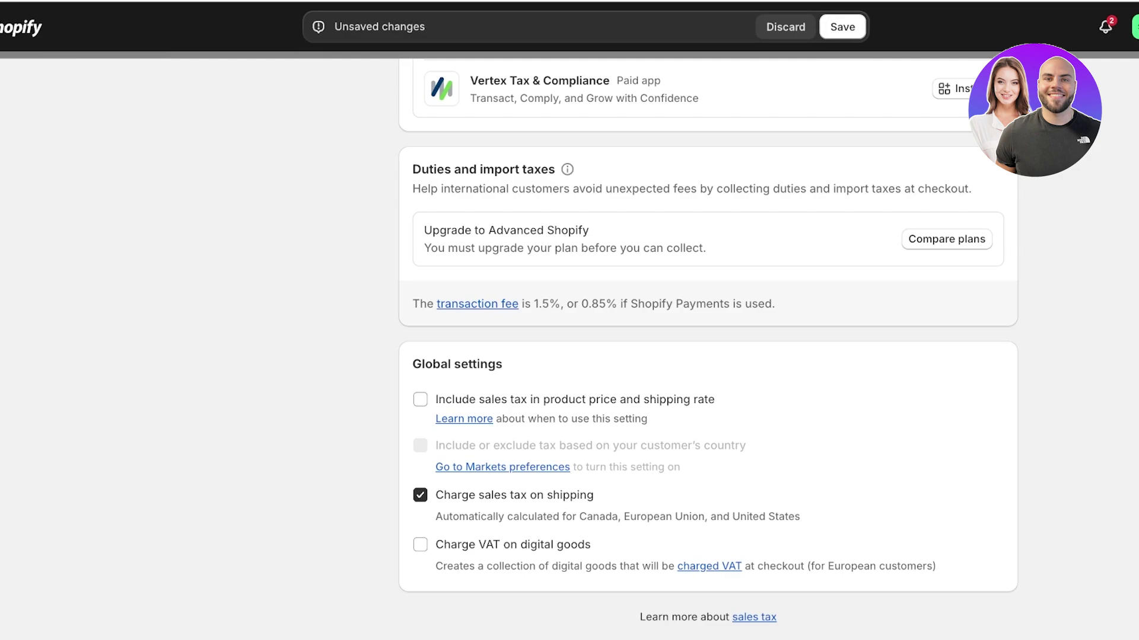
click(420, 545)
click(420, 545)
click(420, 496)
scroll(708, 350, up, 10)
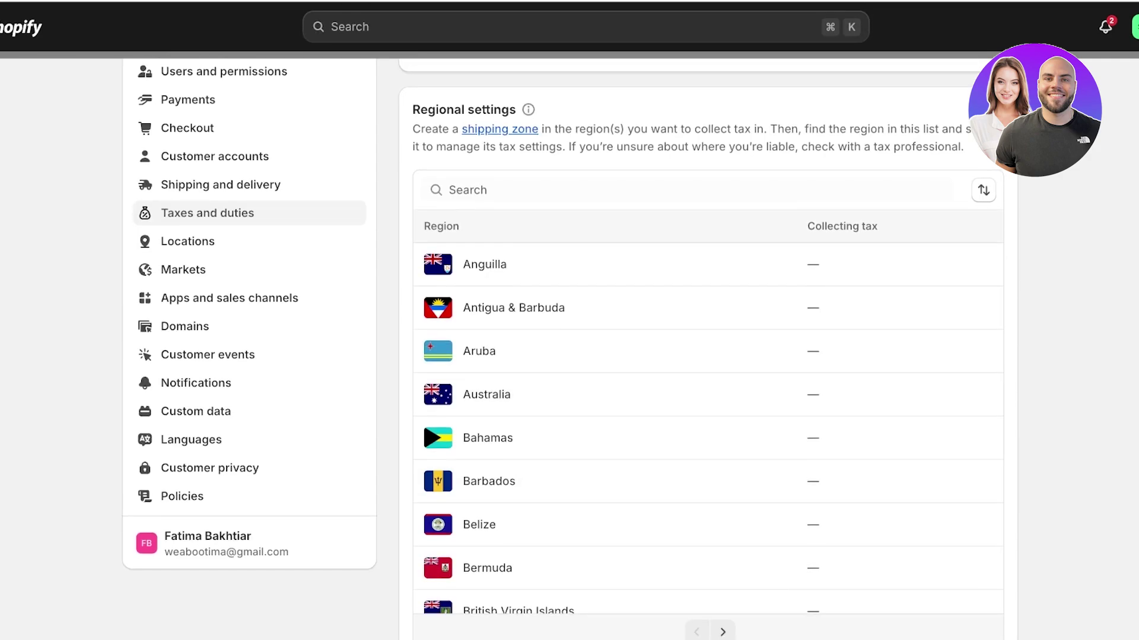